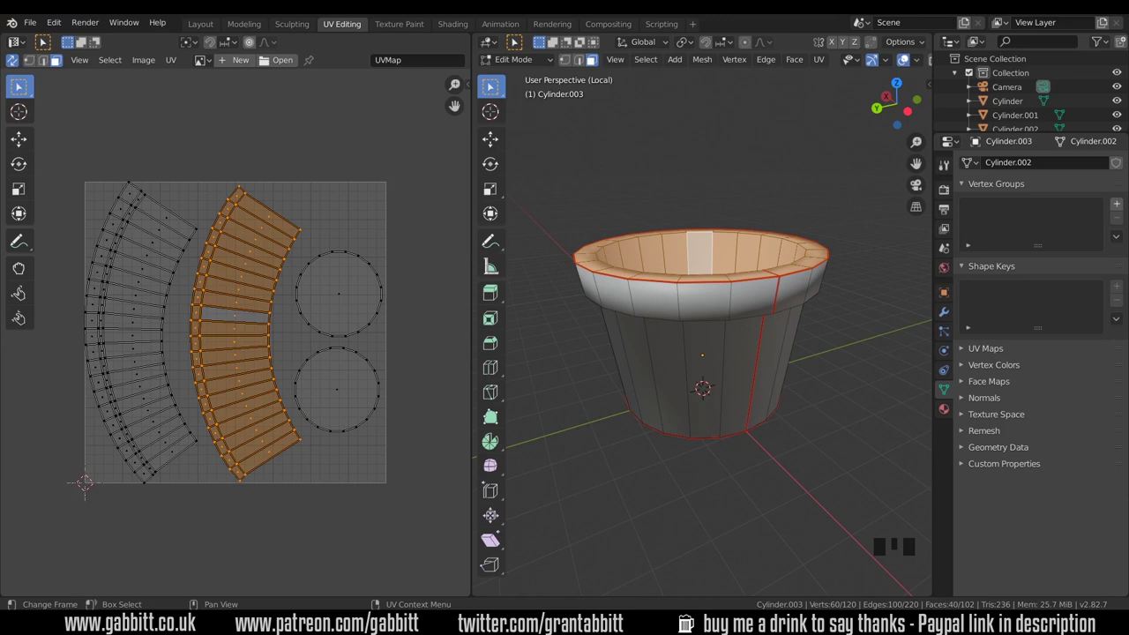
Step: Switch back to Blender, open the Shading workspace and create a new material for the pot
middle_drag(748, 340, 723, 341)
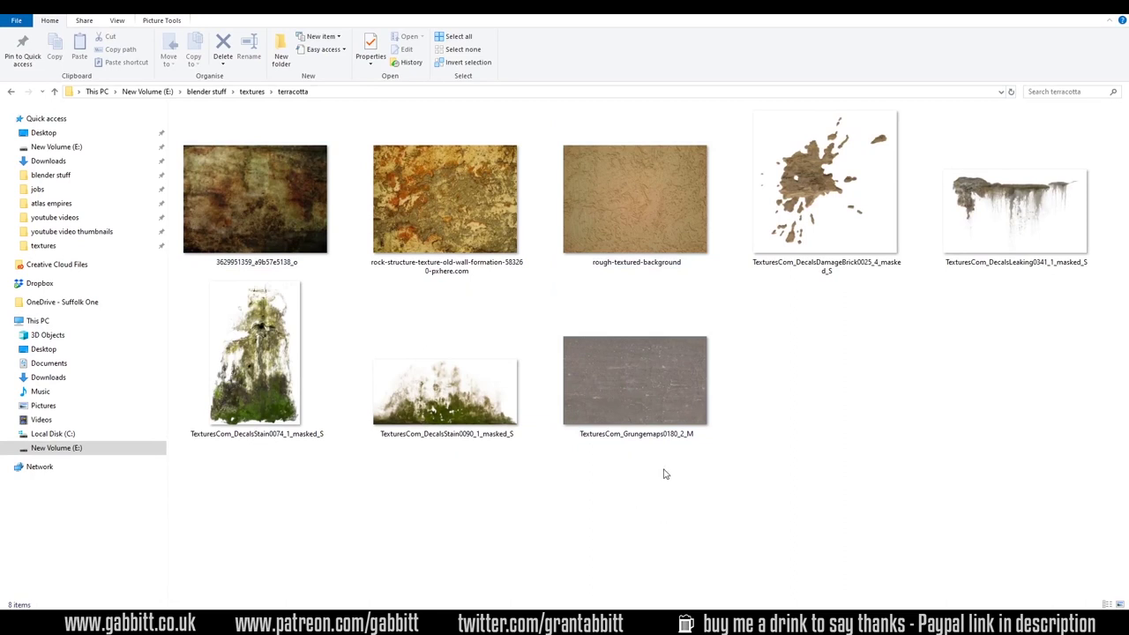
key(alt+Tab)
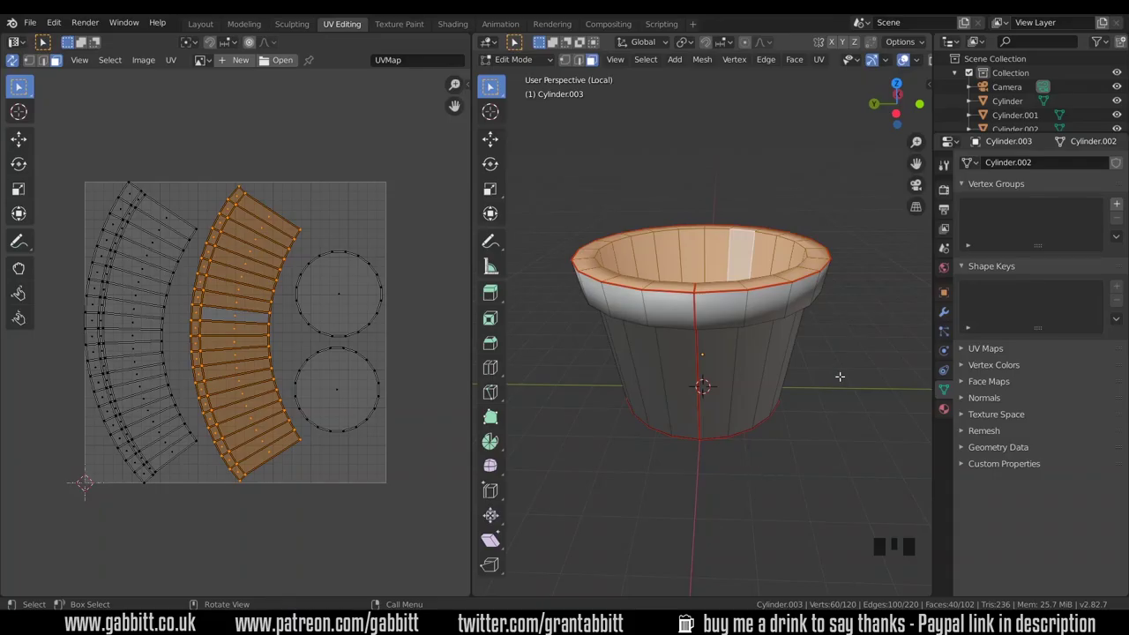
click(455, 24)
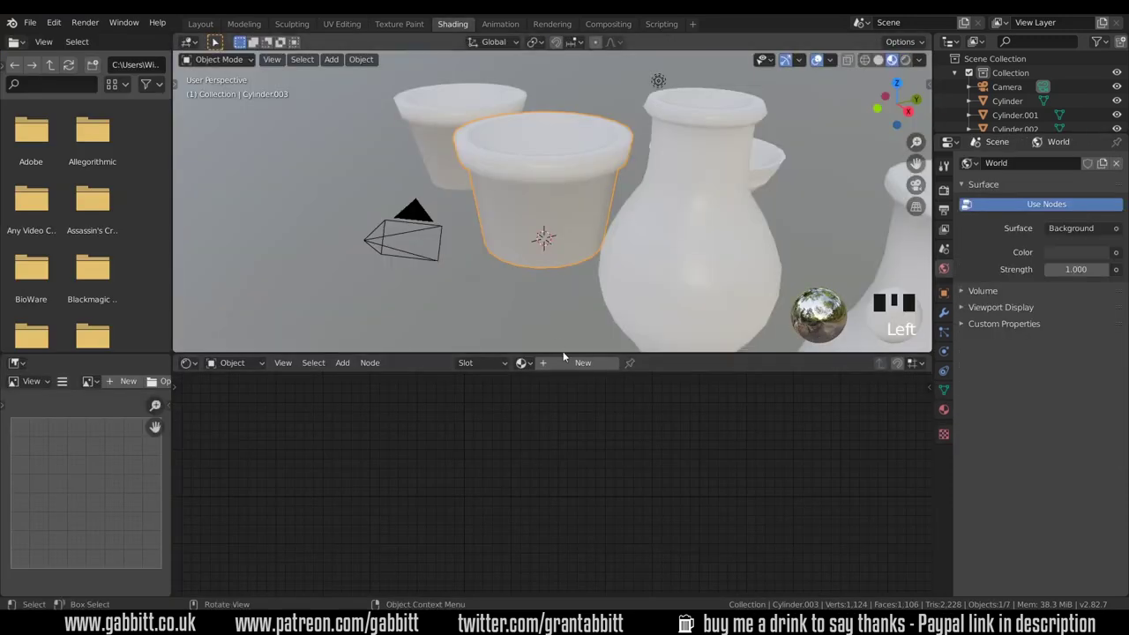
click(583, 362)
Step: Add an Image Texture node and connect its Color output to the Principled BSDF's Base Color
key(shift+a)
mouse_move(347, 482)
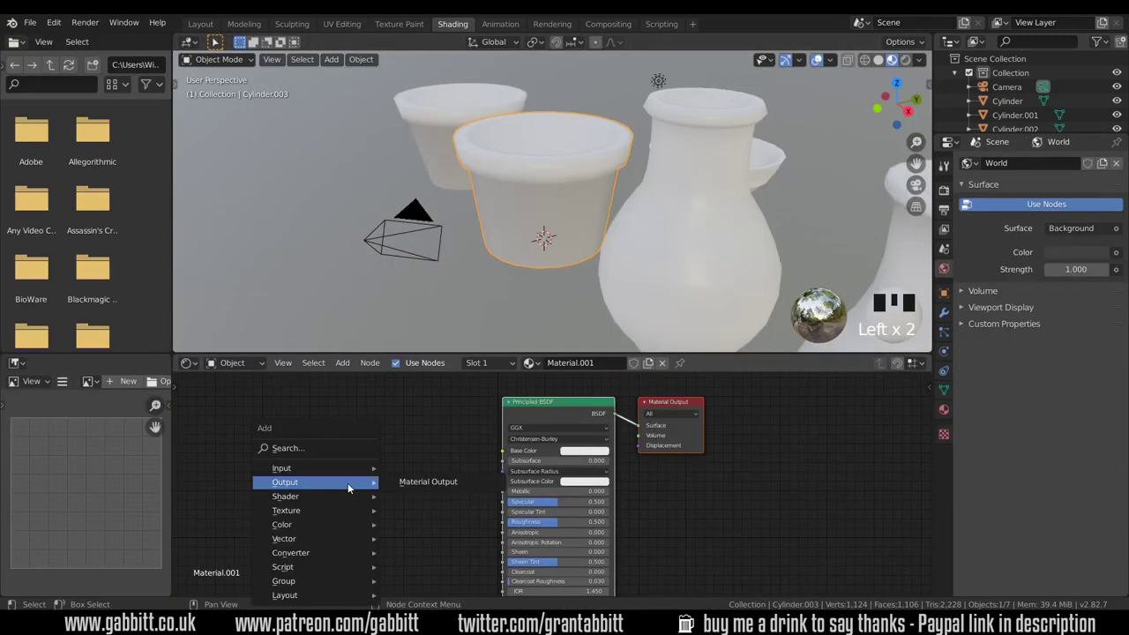
mouse_move(335, 507)
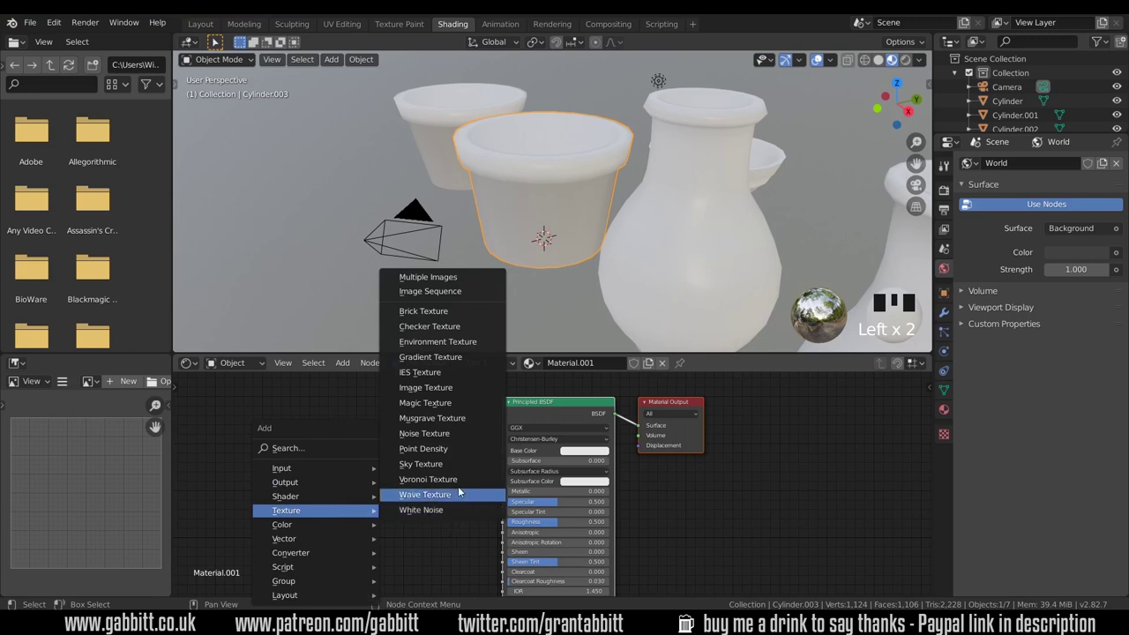
click(426, 387)
click(353, 422)
drag(416, 425, 503, 451)
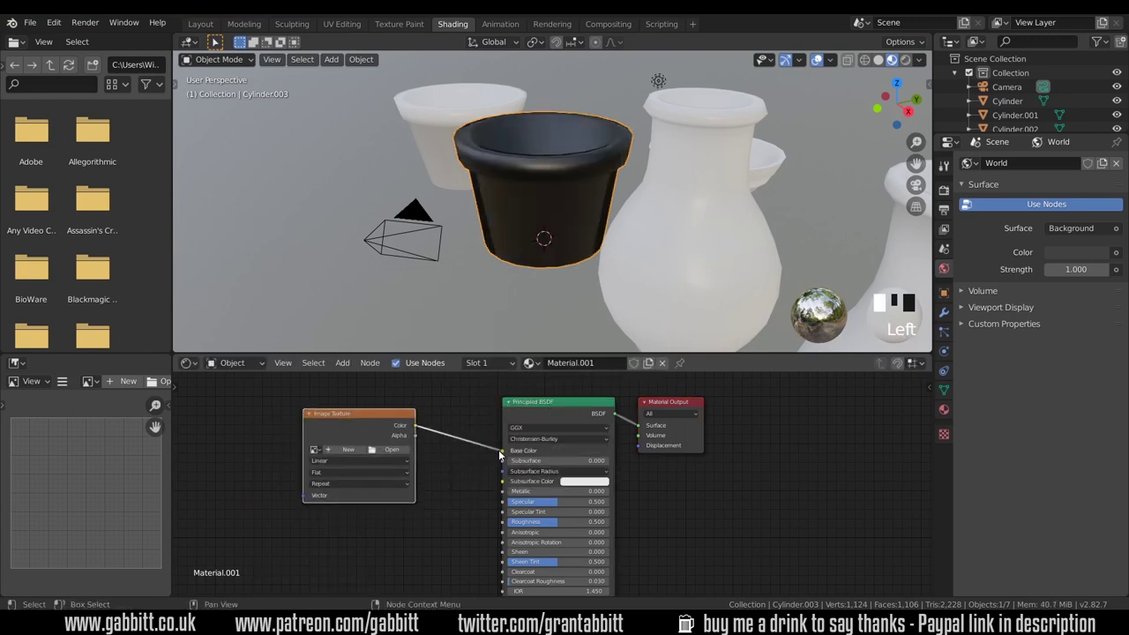
Step: Load rough-textured-background.jpg from the terracotta textures folder into the Image Texture node, with the files displayed as thumbnails
click(399, 452)
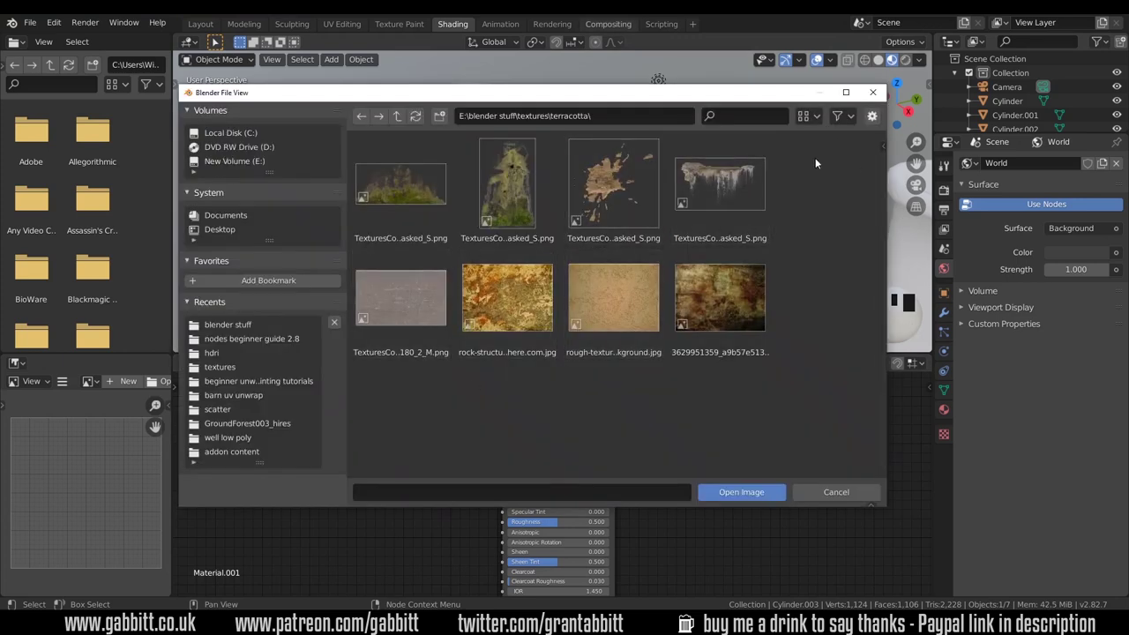
click(813, 118)
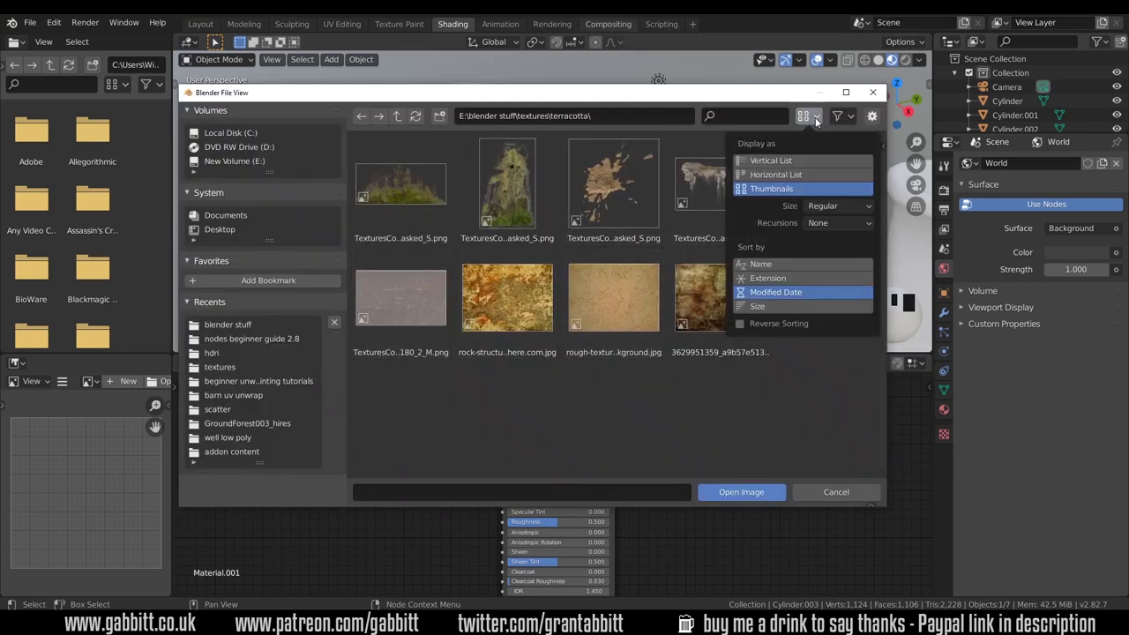
click(772, 188)
click(613, 344)
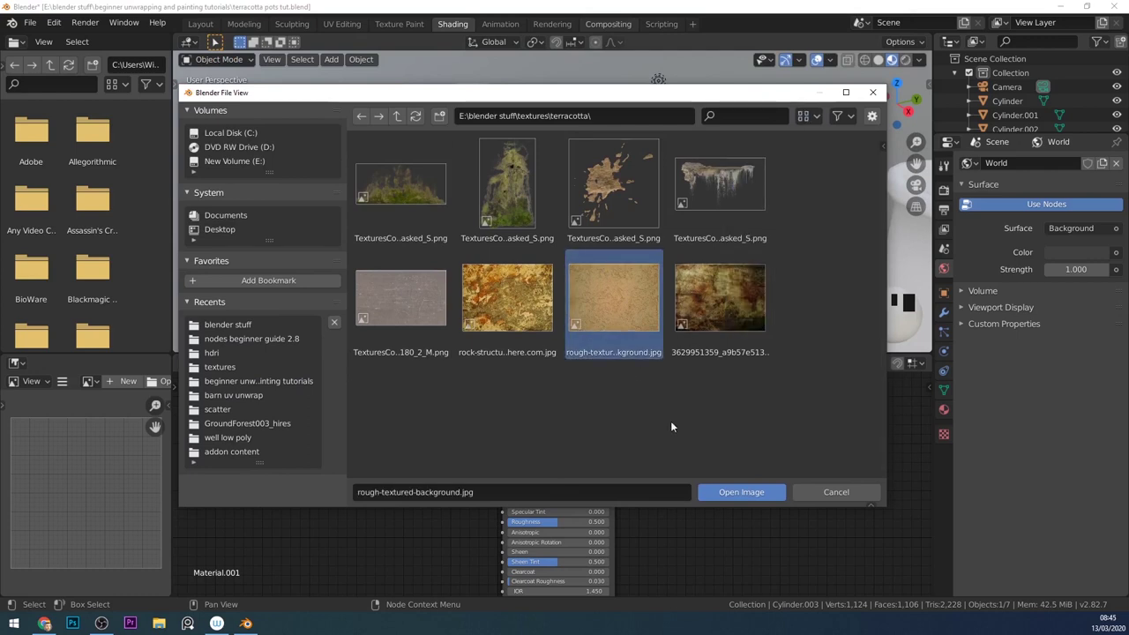
click(728, 492)
Step: Examine how the texture wraps around the pot's rim, interior and sides, and compare it with the seam in Edit Mode
middle_drag(553, 268, 583, 263)
scroll(584, 279, up, 2)
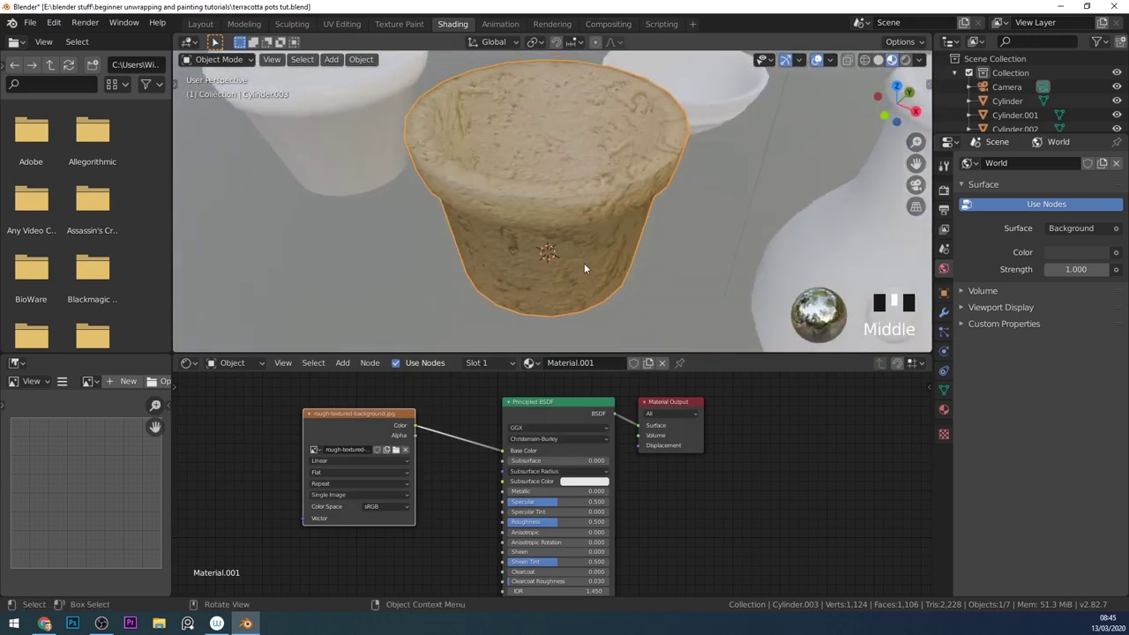
scroll(547, 202, up, 3)
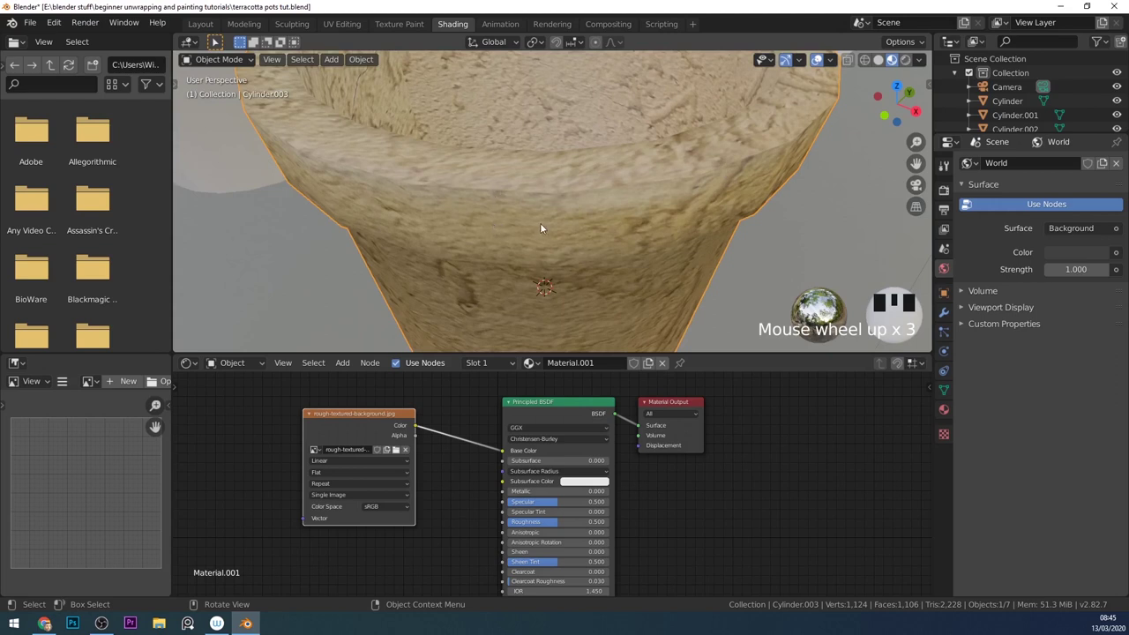
middle_drag(531, 205, 576, 269)
scroll(622, 227, down, 3)
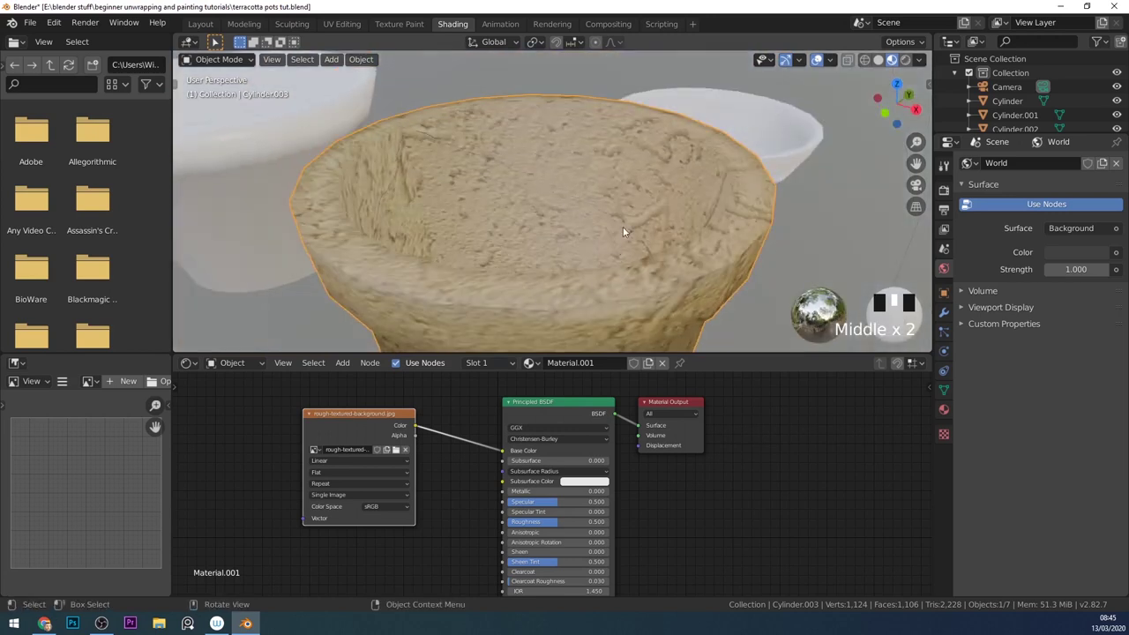
middle_drag(623, 227, 705, 264)
scroll(617, 265, up, 5)
middle_drag(388, 266, 498, 181)
shift+middle_drag(509, 286, 502, 214)
key(Tab)
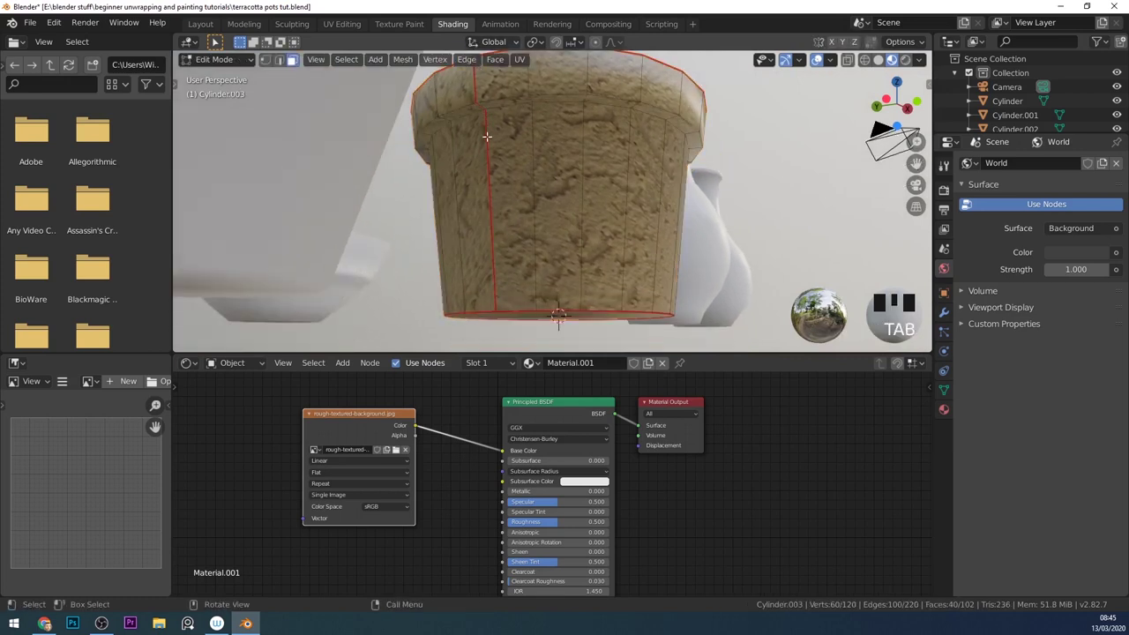
key(Tab)
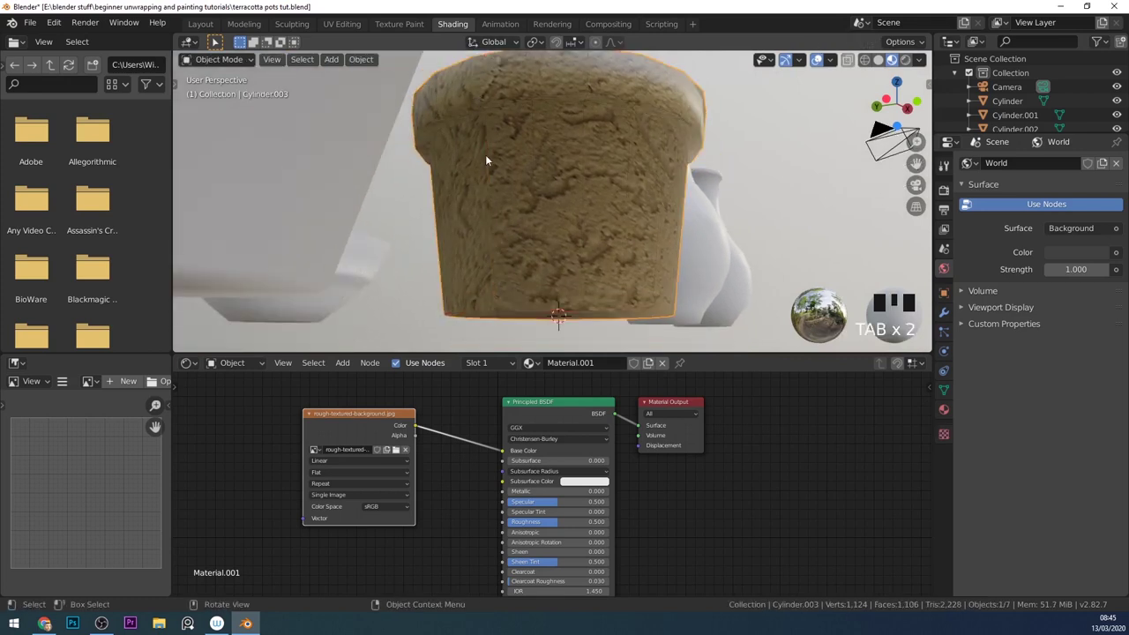
middle_drag(580, 220, 529, 220)
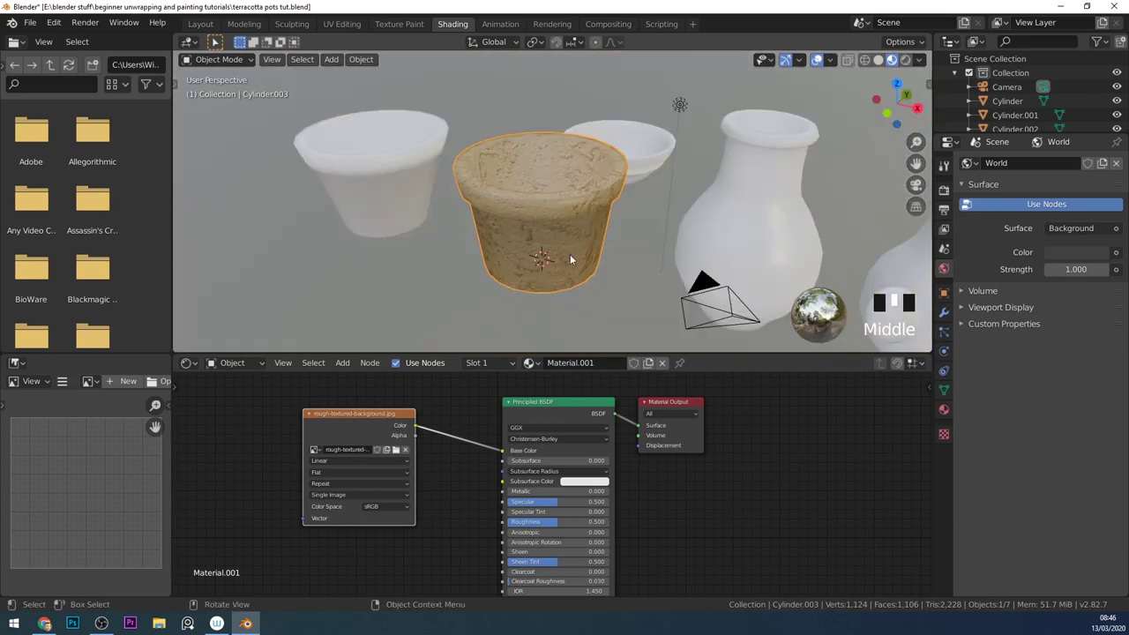
middle_drag(676, 218, 575, 276)
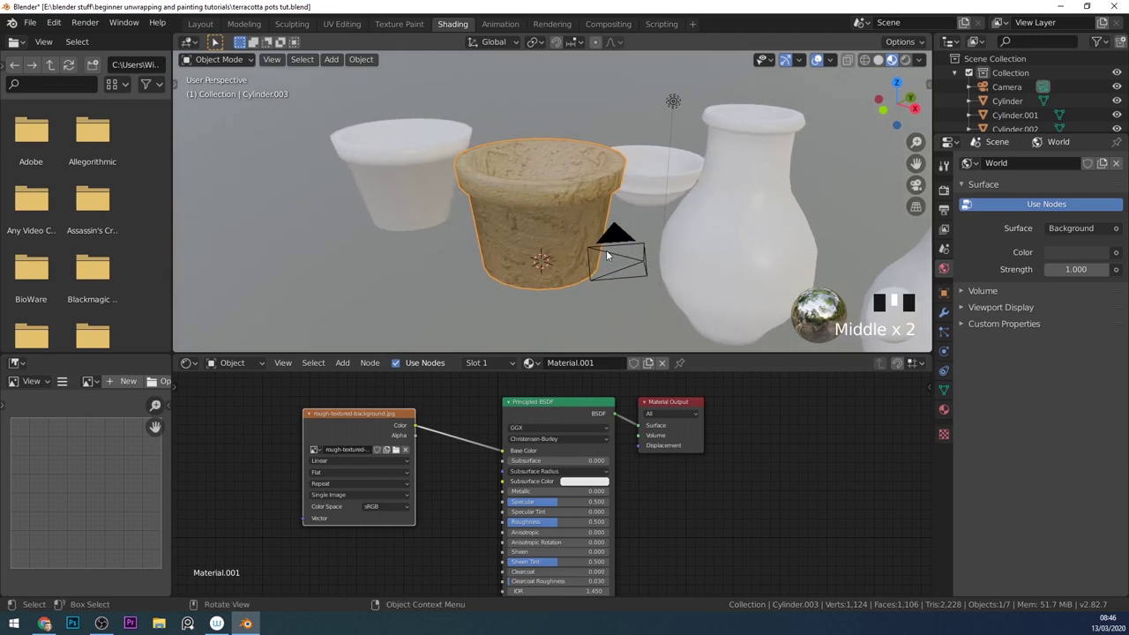
Step: Set the Principled BSDF's Roughness to 0.760 and move the Image Texture node farther away from the shader node
scroll(554, 501, down, 1)
drag(554, 501, 577, 501)
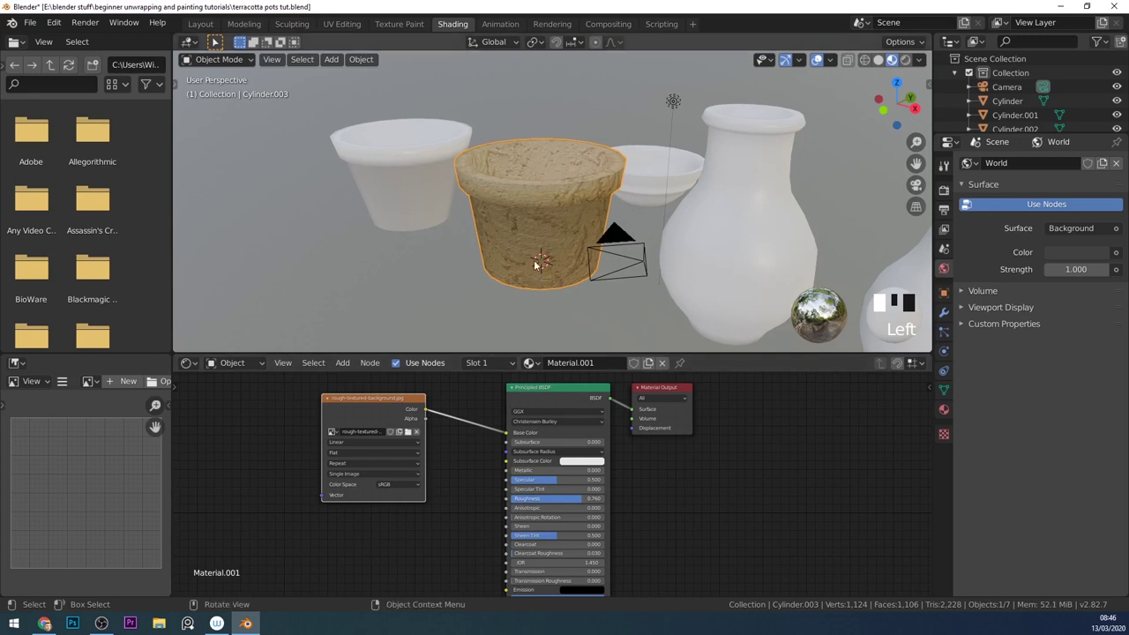
drag(388, 401, 324, 406)
middle_drag(399, 453, 432, 425)
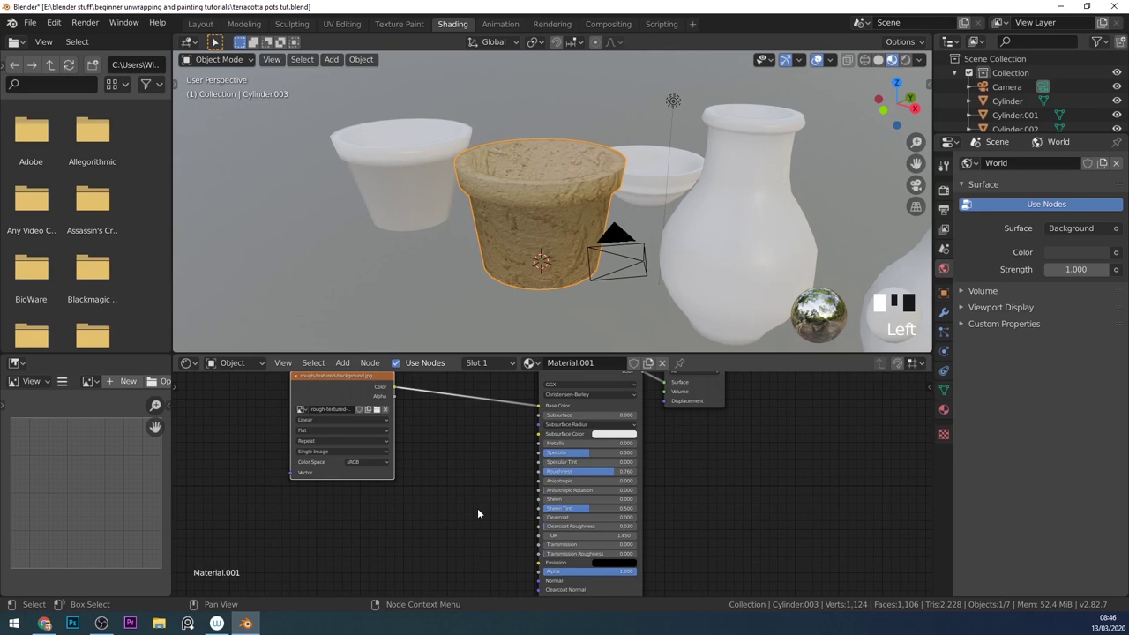
Step: Add a Bump node between the Image Texture and Principled BSDF nodes
key(shift+a)
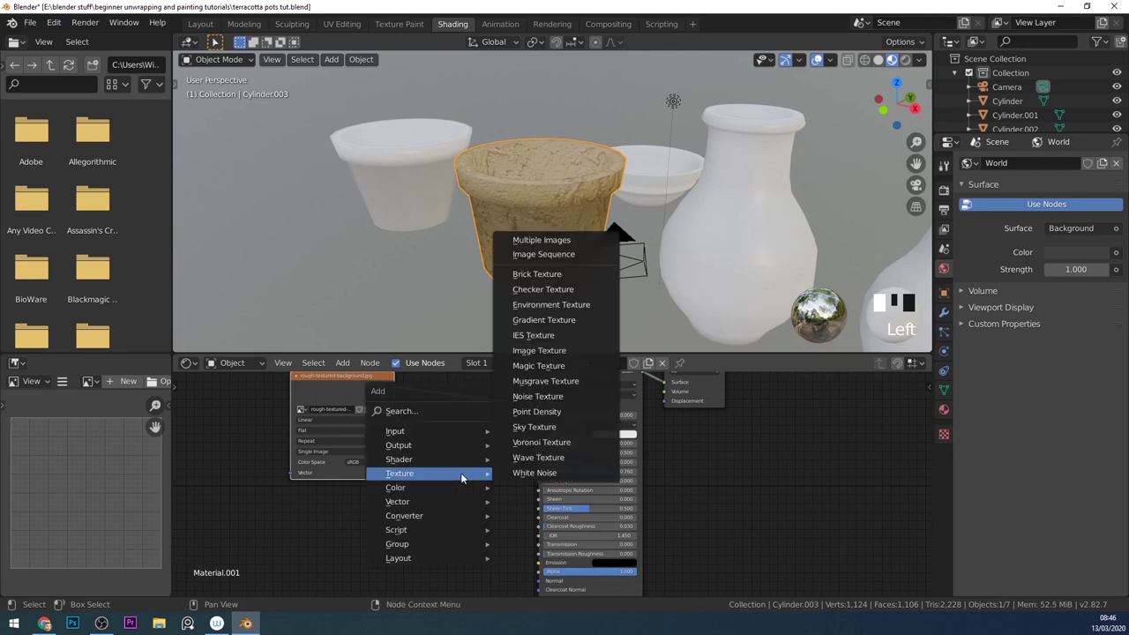
mouse_move(451, 501)
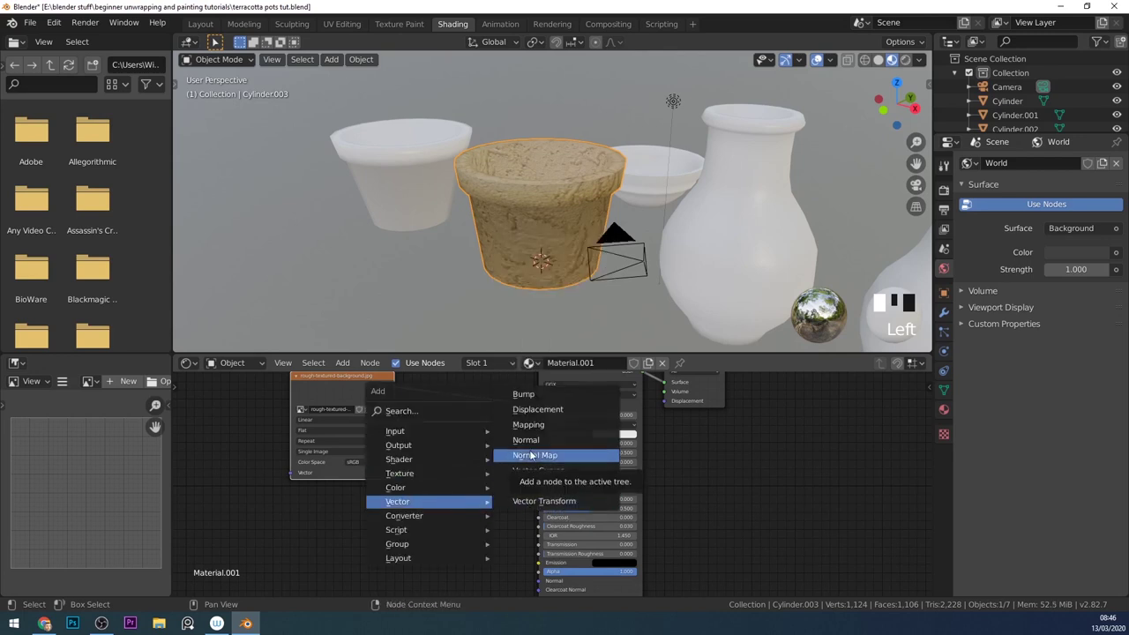
click(530, 399)
click(440, 460)
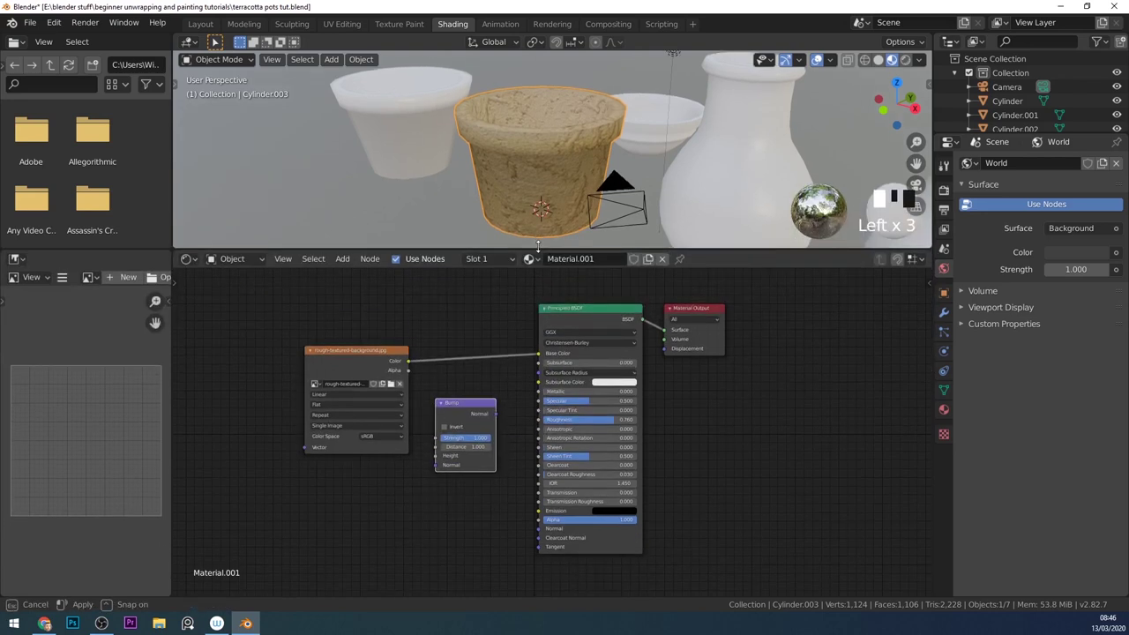
Step: Connect the image's Color to the Bump node's Height and the Bump's Normal output to the Principled BSDF's Normal
scroll(484, 449, up, 2)
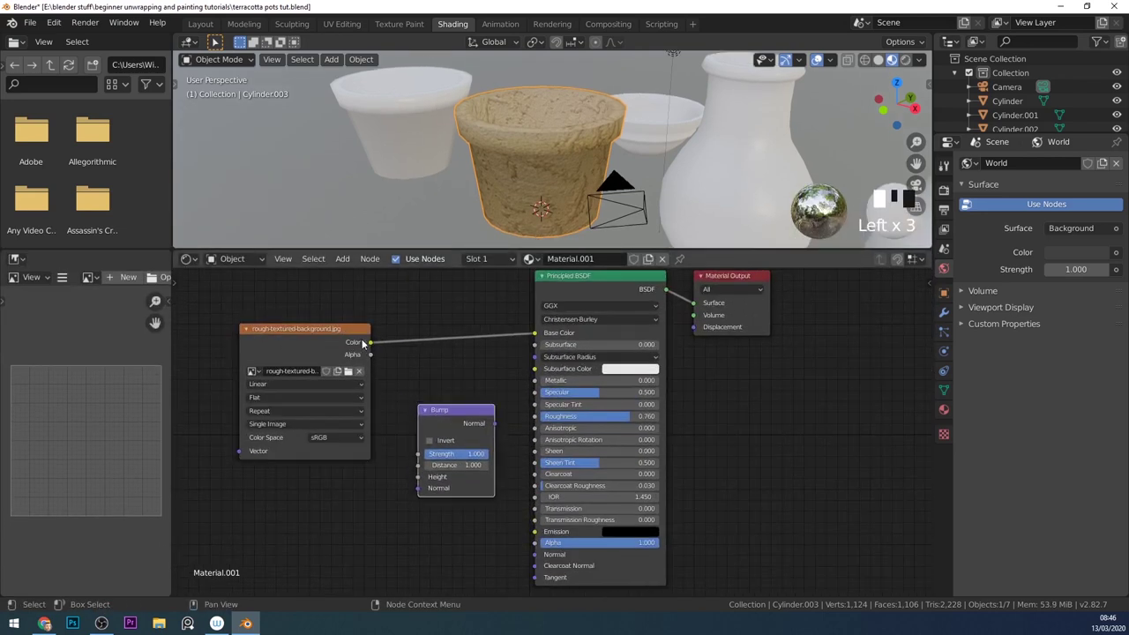
drag(371, 344, 417, 476)
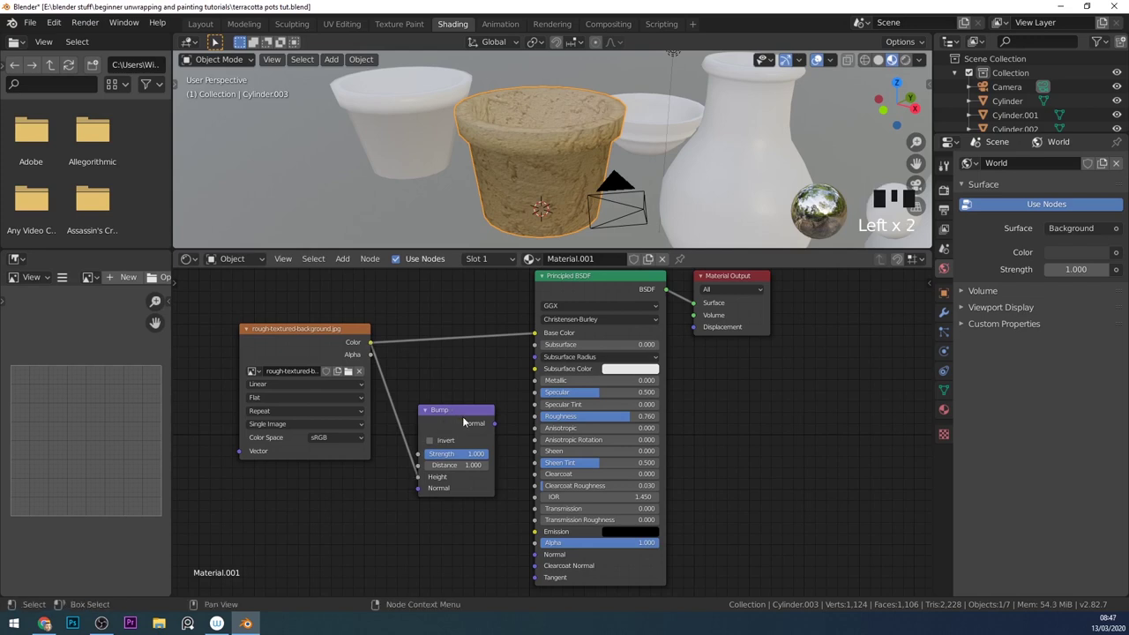
drag(495, 423, 534, 554)
Step: Set the Bump node's Strength to 0.098, check the pot and unlink the material from it
drag(475, 454, 414, 454)
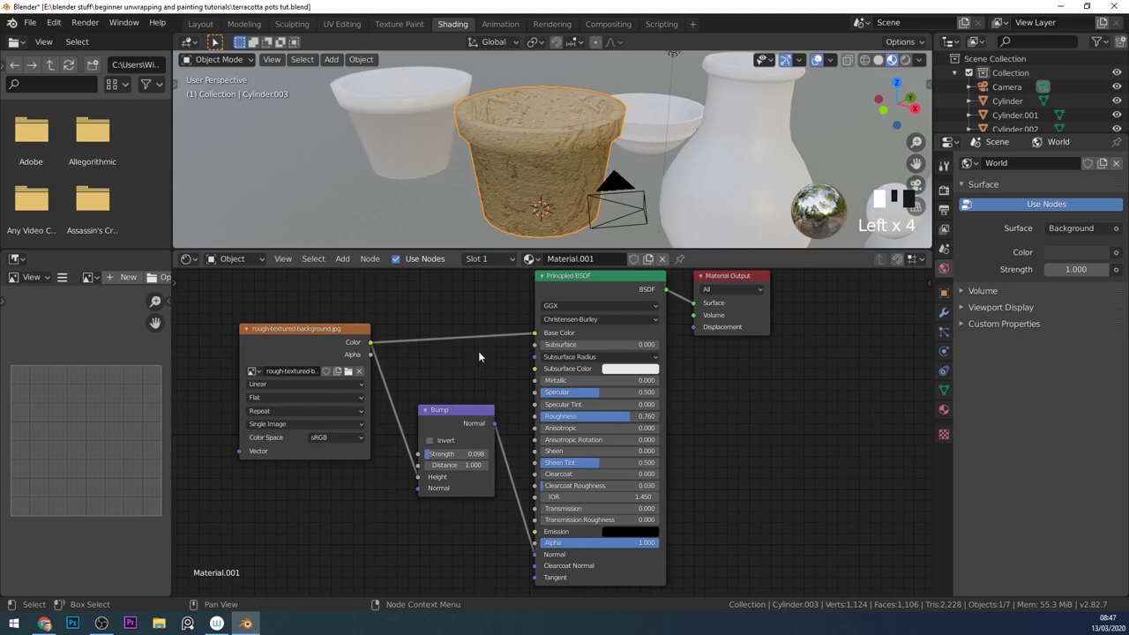
scroll(480, 208, down, 1)
middle_drag(480, 207, 472, 212)
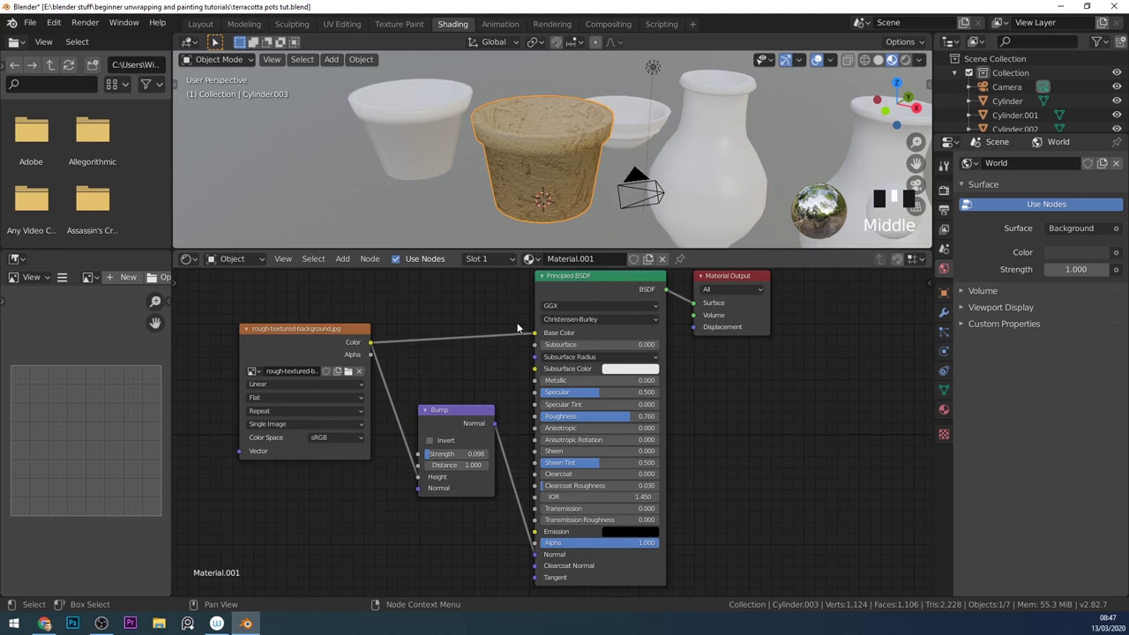
click(661, 262)
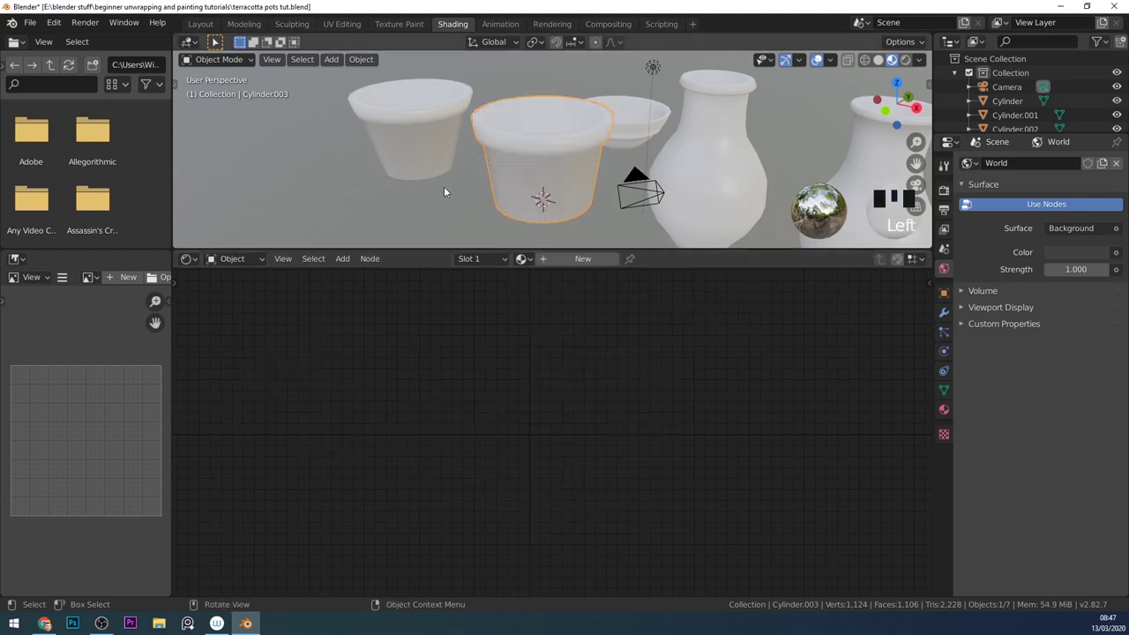
Step: Switch to the Texture Paint workspace and isolate the pot in local view
click(342, 23)
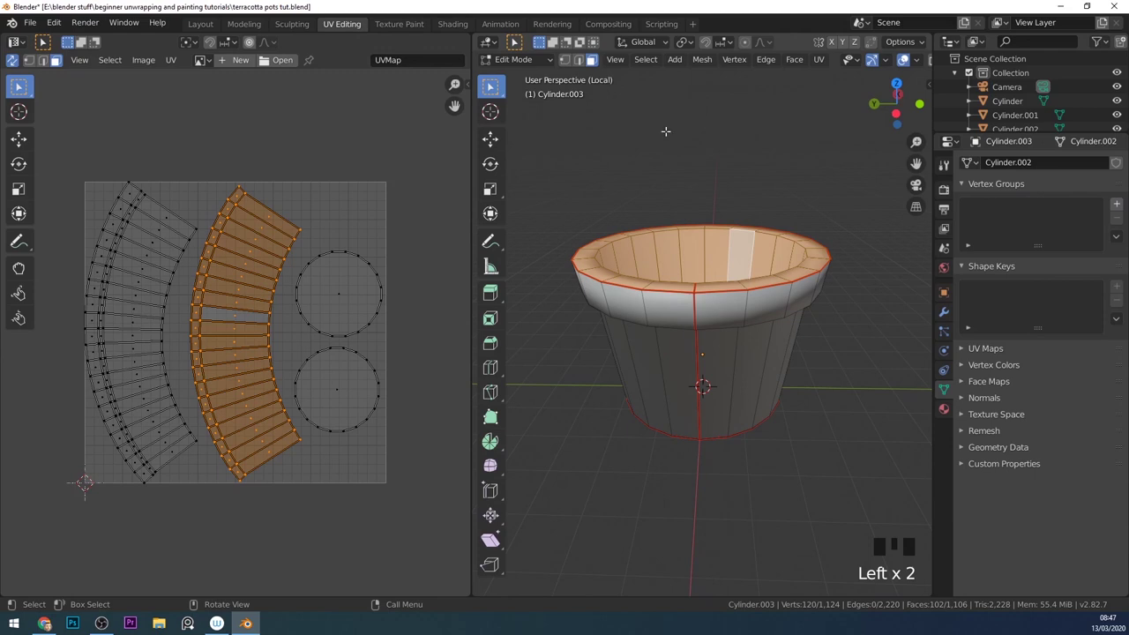
click(412, 26)
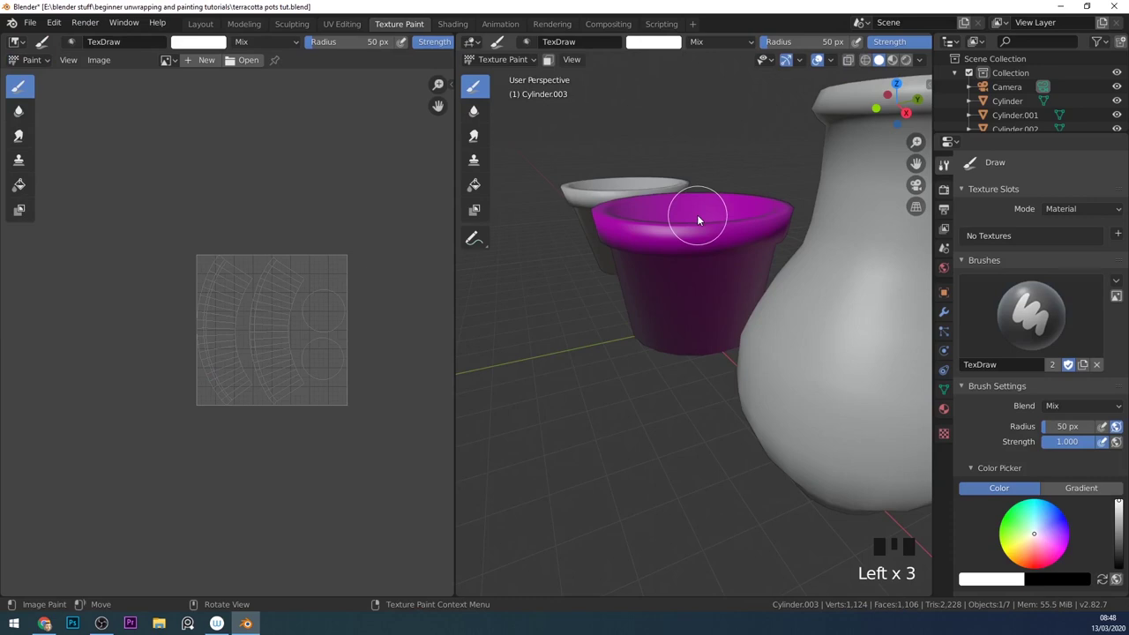
key(KP_Divide)
scroll(702, 250, down, 3)
middle_drag(702, 250, 652, 395)
key(KP_Divide)
key(KP_Divide)
scroll(779, 287, down, 2)
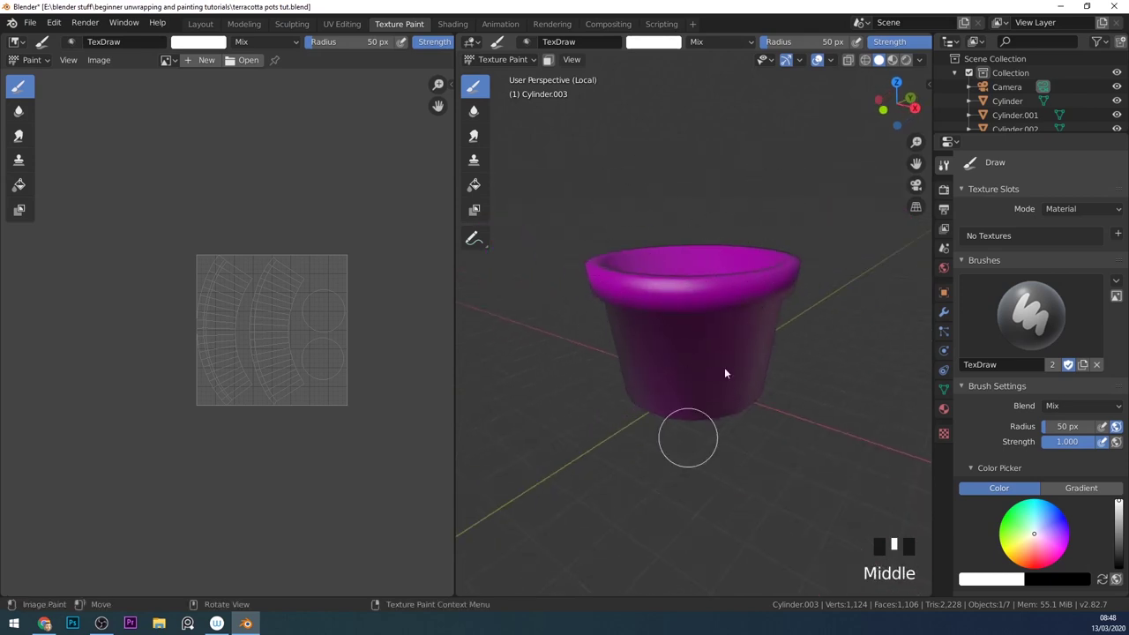
click(675, 271)
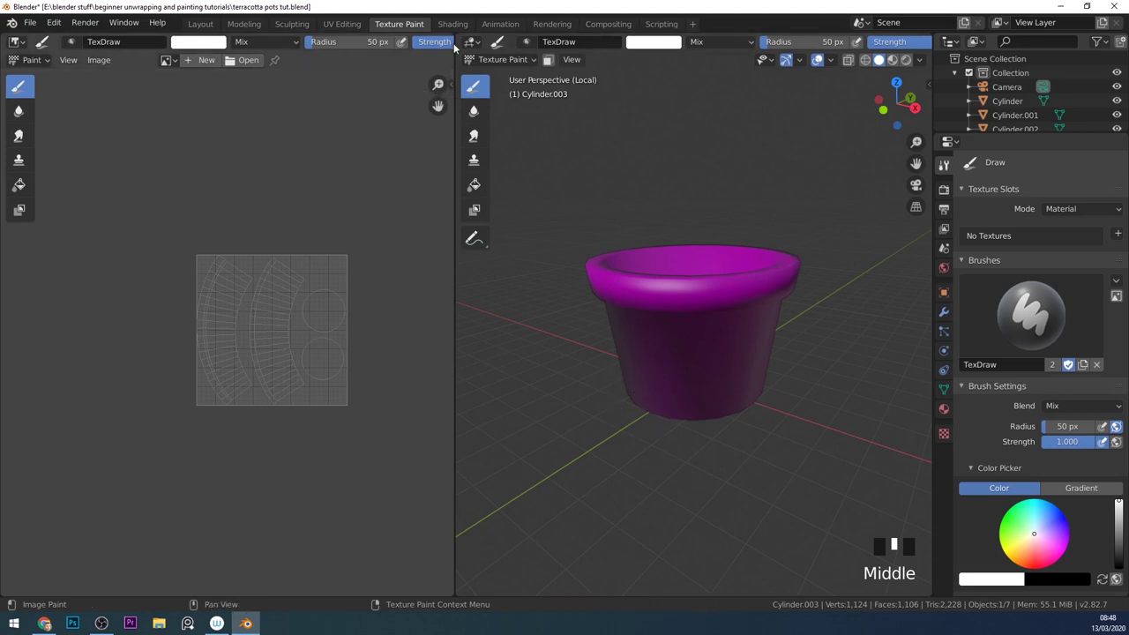
Step: Split the image editor into an upper and a lower area and turn the upper one into a Shader Editor
drag(454, 37, 452, 284)
click(19, 42)
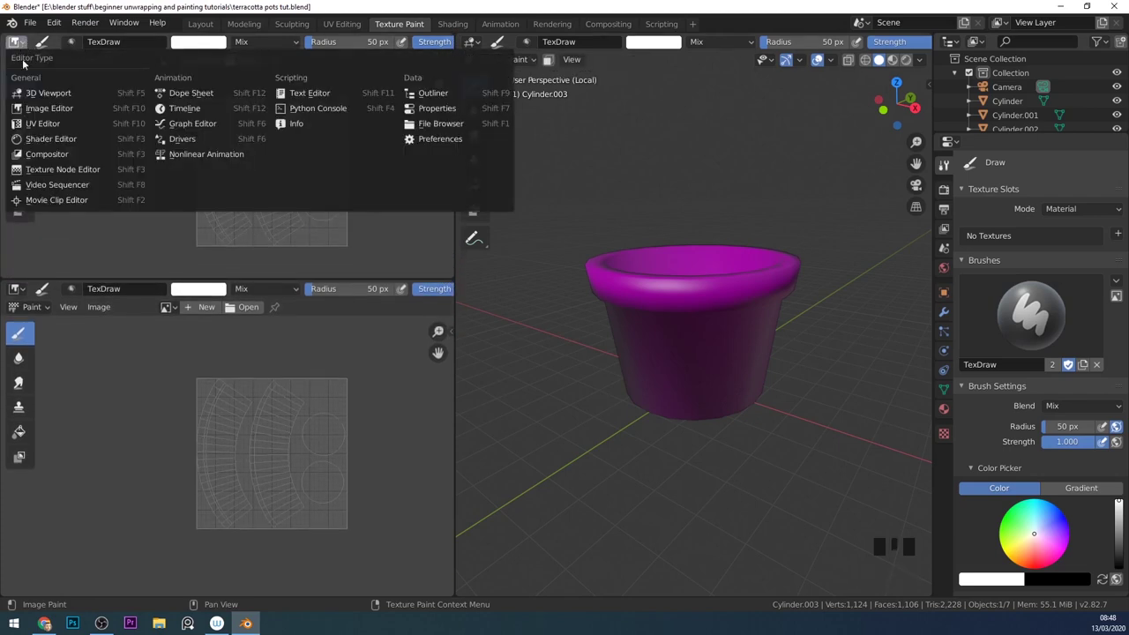
click(40, 138)
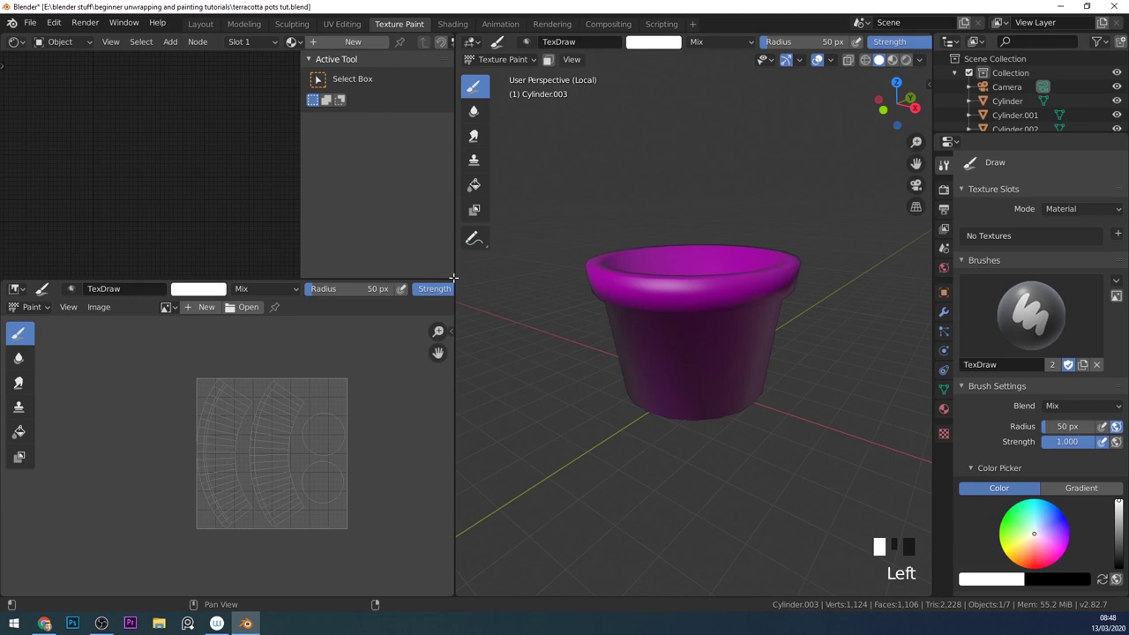
Step: Split the image editor into two areas and join them back into one
drag(454, 277, 353, 376)
click(353, 377)
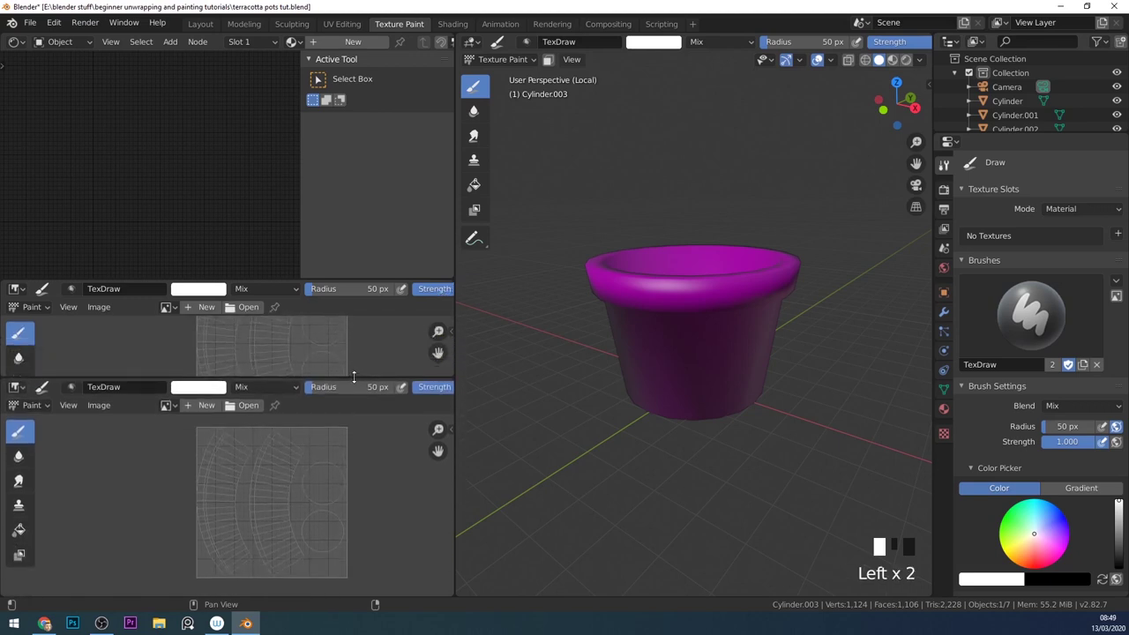
right_click(251, 379)
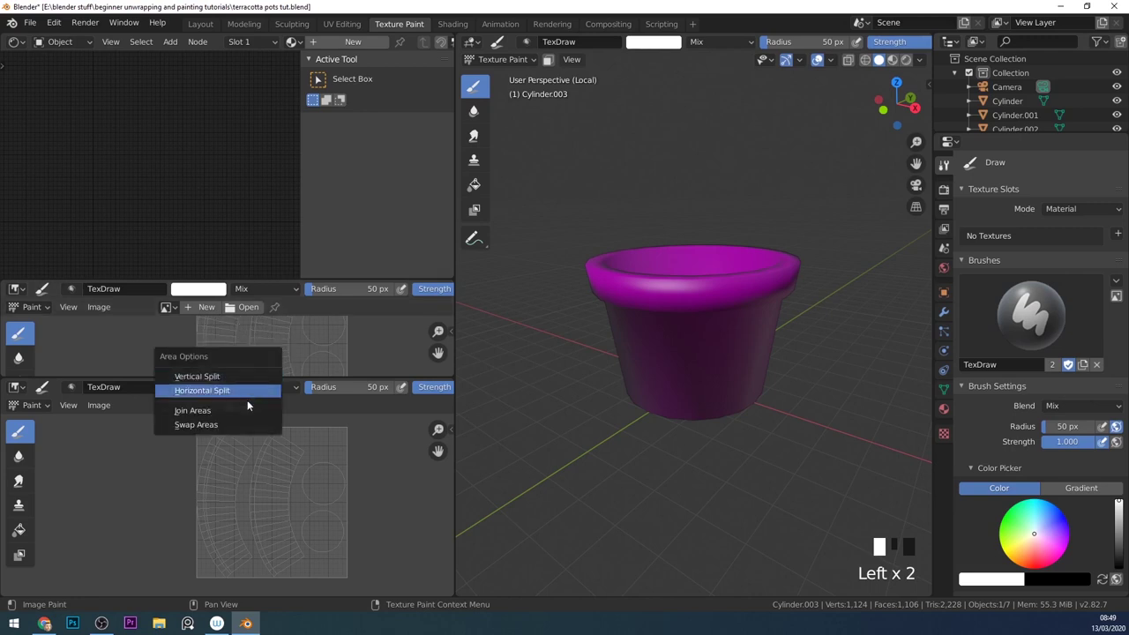
right_click(247, 410)
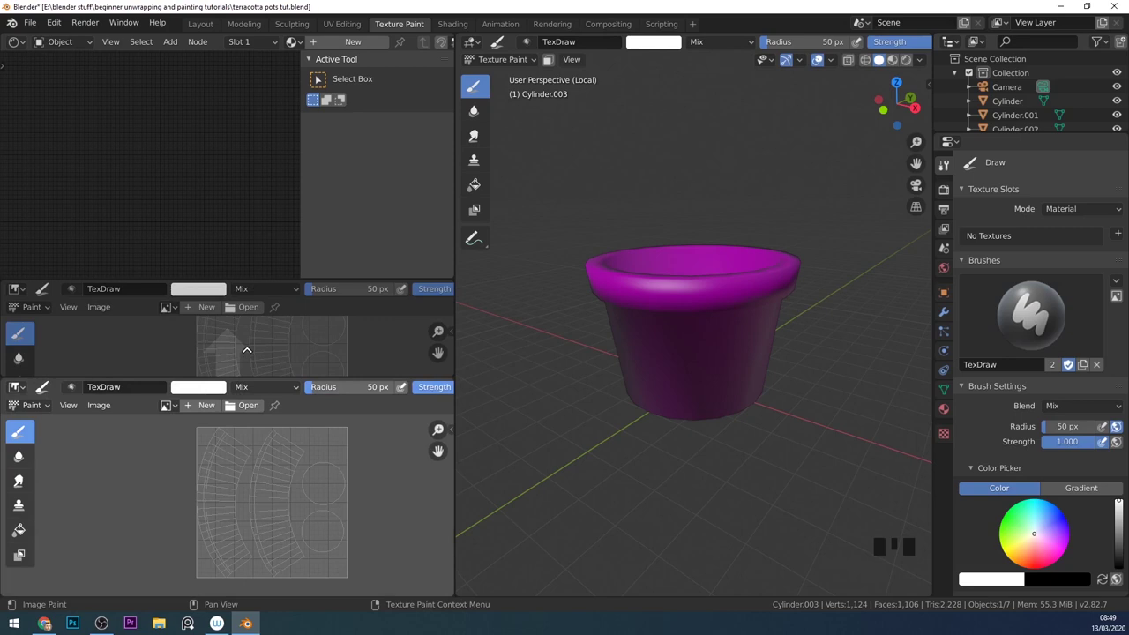
click(246, 350)
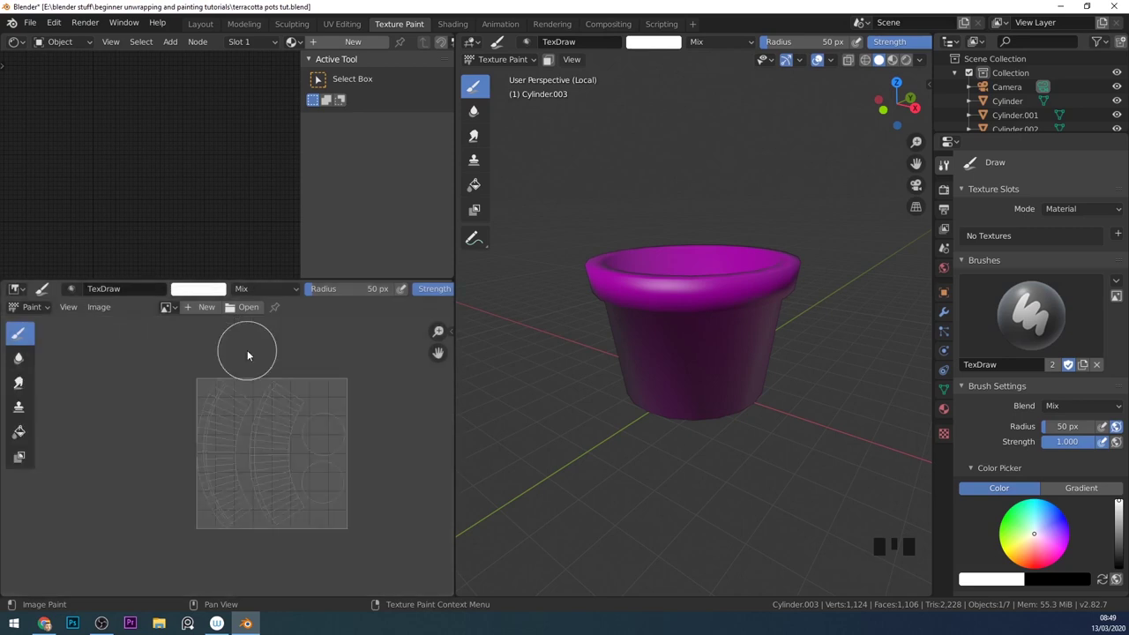
Step: Hide the Shader Editor's sidebar, and try a new material on the pot and undo it
key(n)
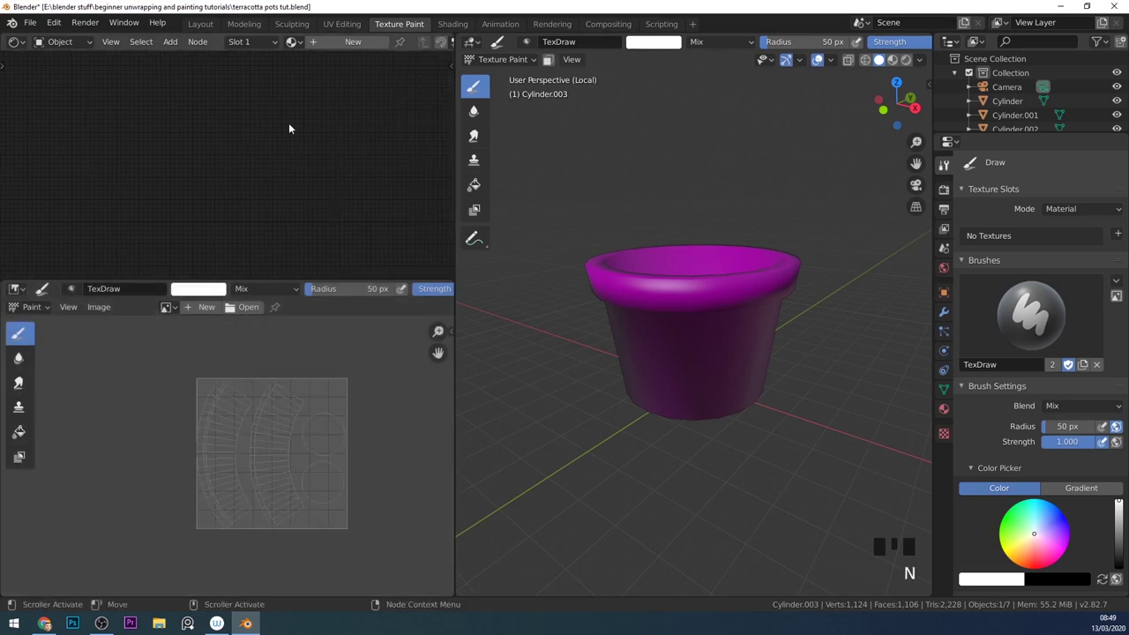
click(343, 44)
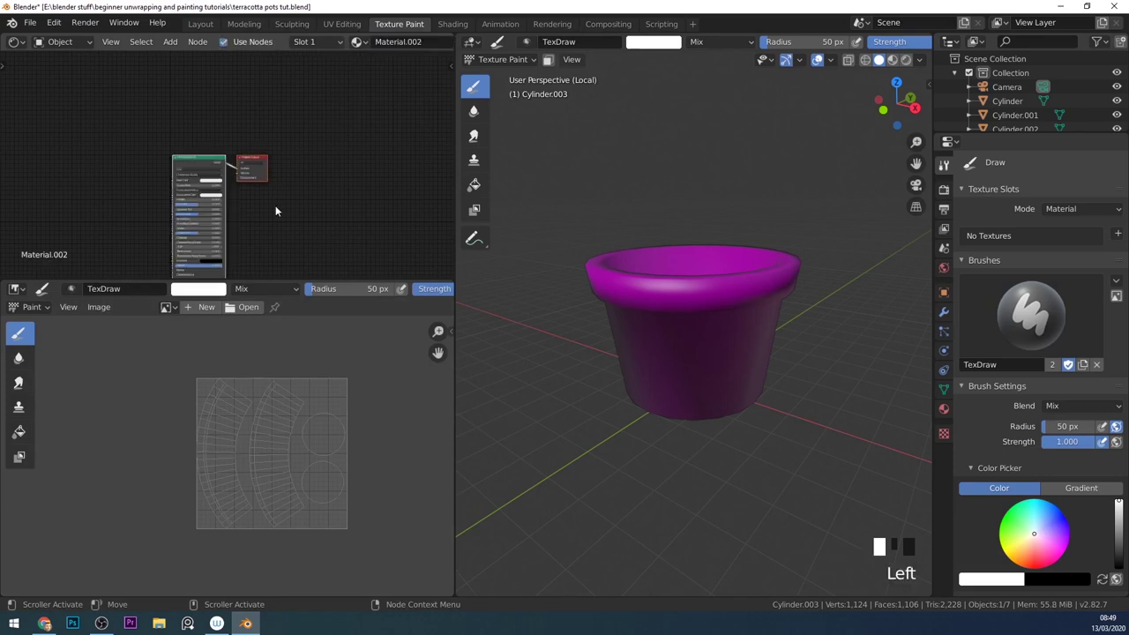
key(ctrl+z)
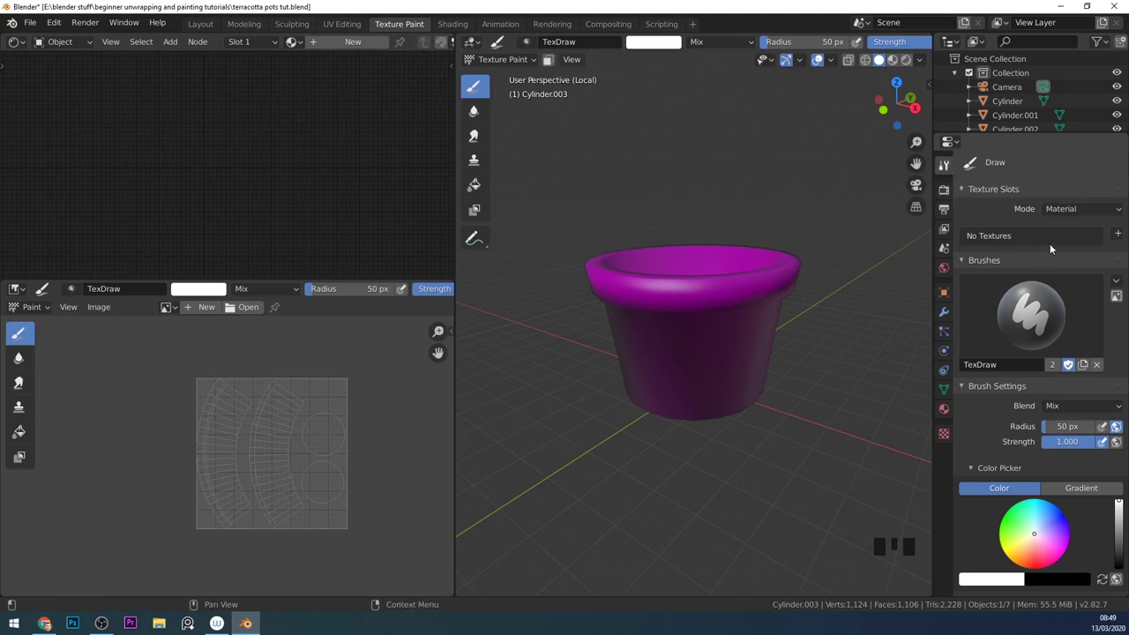
Step: Add a Base Color texture paint slot named "pot 1 colour" at 1024 x 1024 px, black, with Alpha disabled
click(1118, 235)
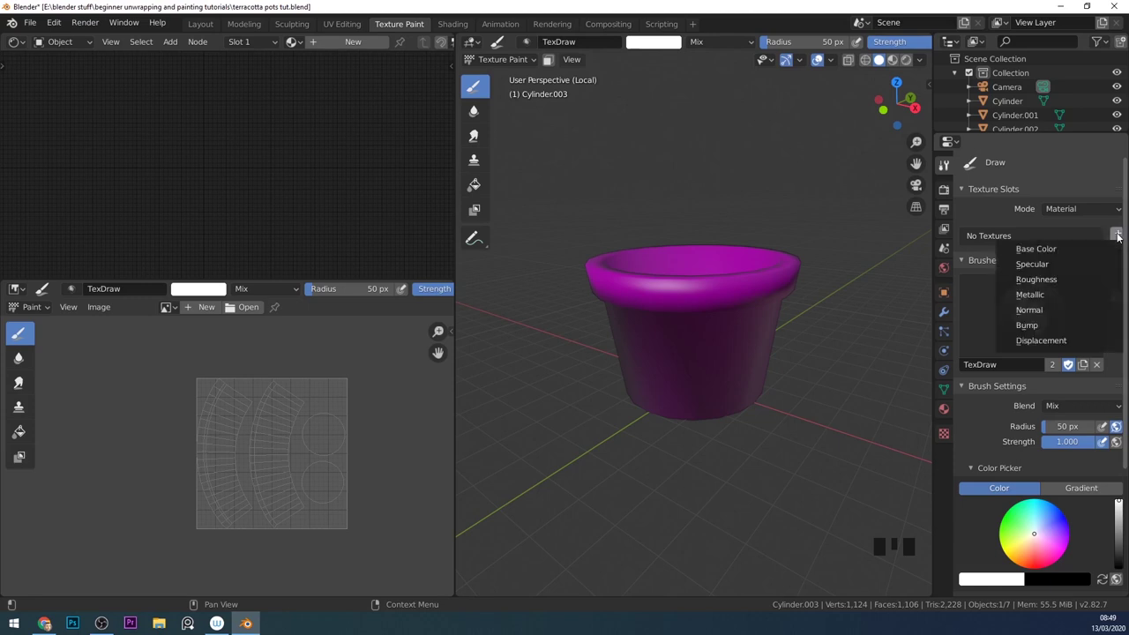
click(1052, 249)
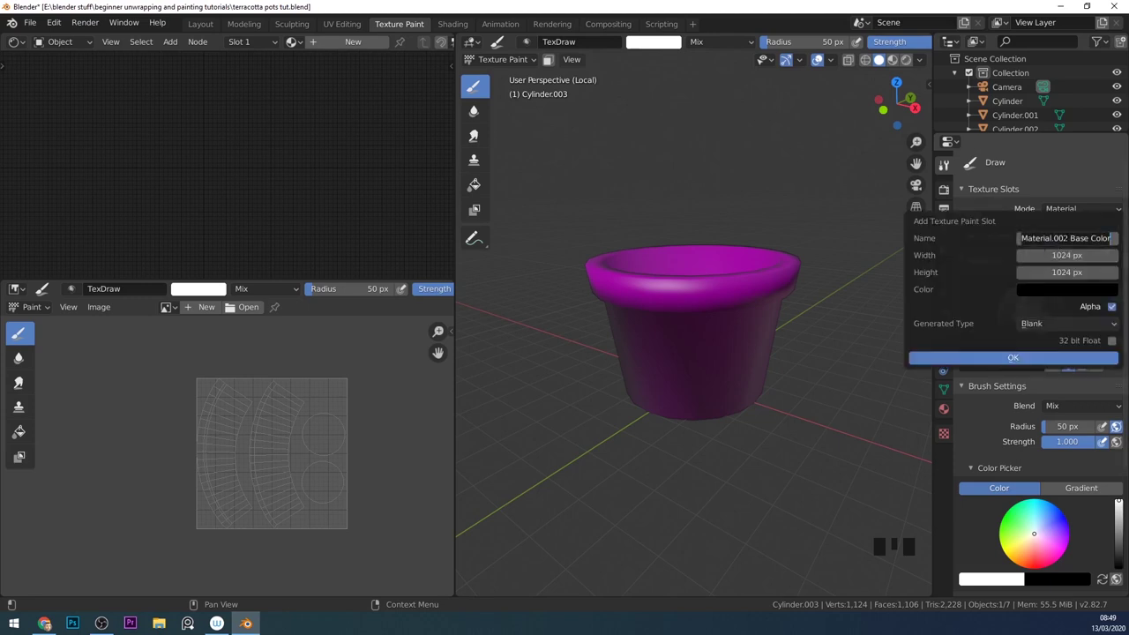
text(pot 1 colour)
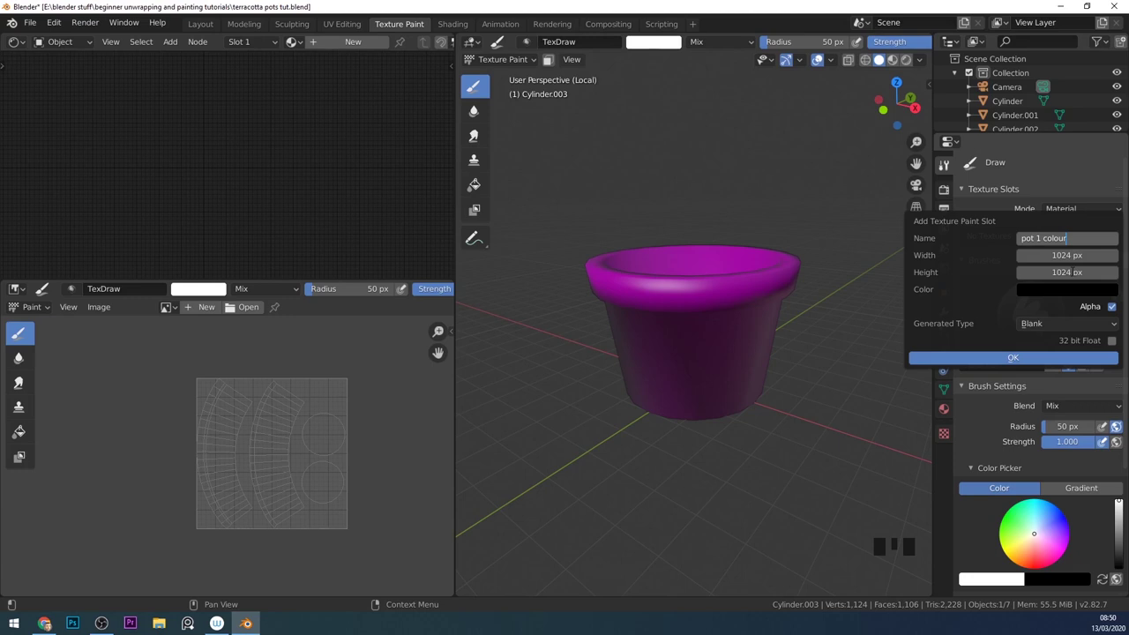
key(Return)
click(1082, 307)
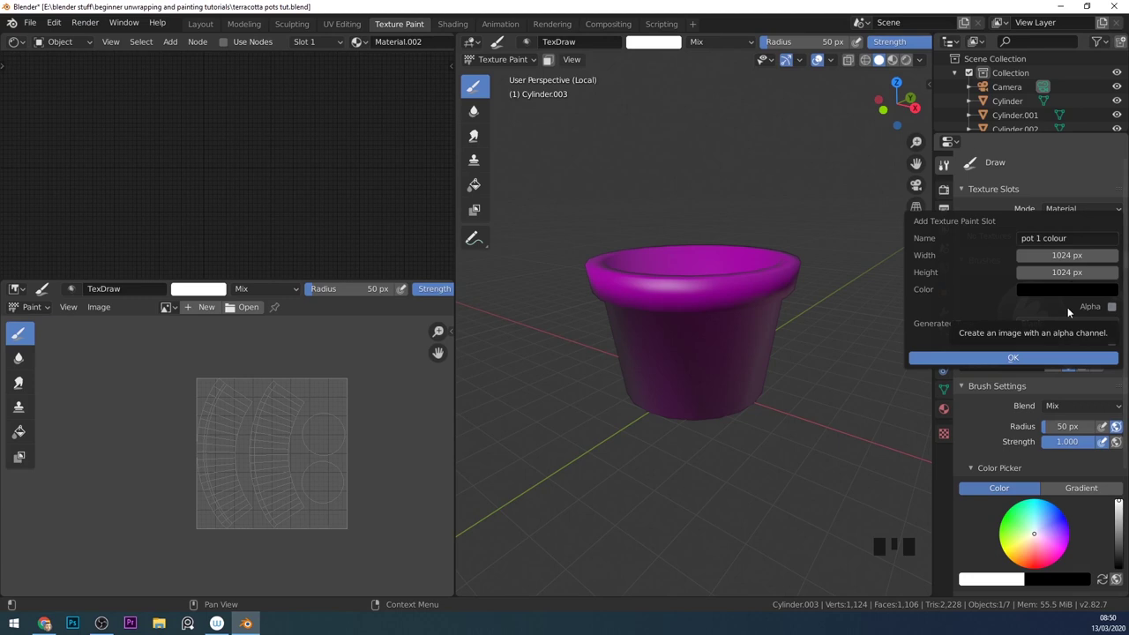
click(1037, 361)
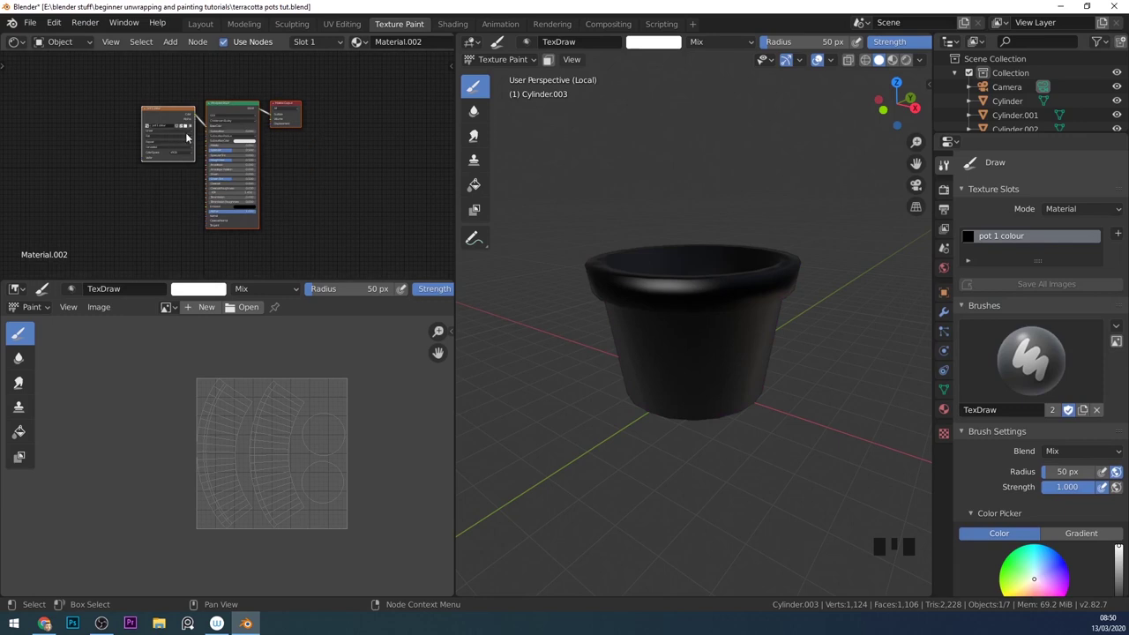
Step: Nudge the image texture node away from the Principled BSDF and display the "pot 1 colour" image in the image editor
scroll(225, 166, up, 2)
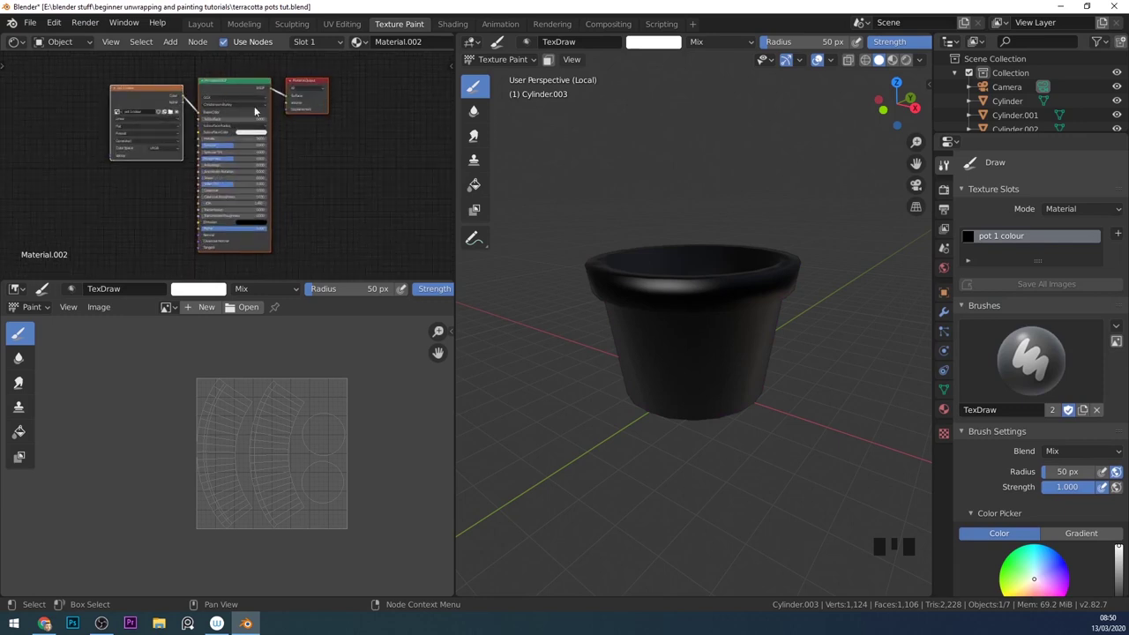
scroll(255, 110, up, 1)
drag(129, 88, 117, 79)
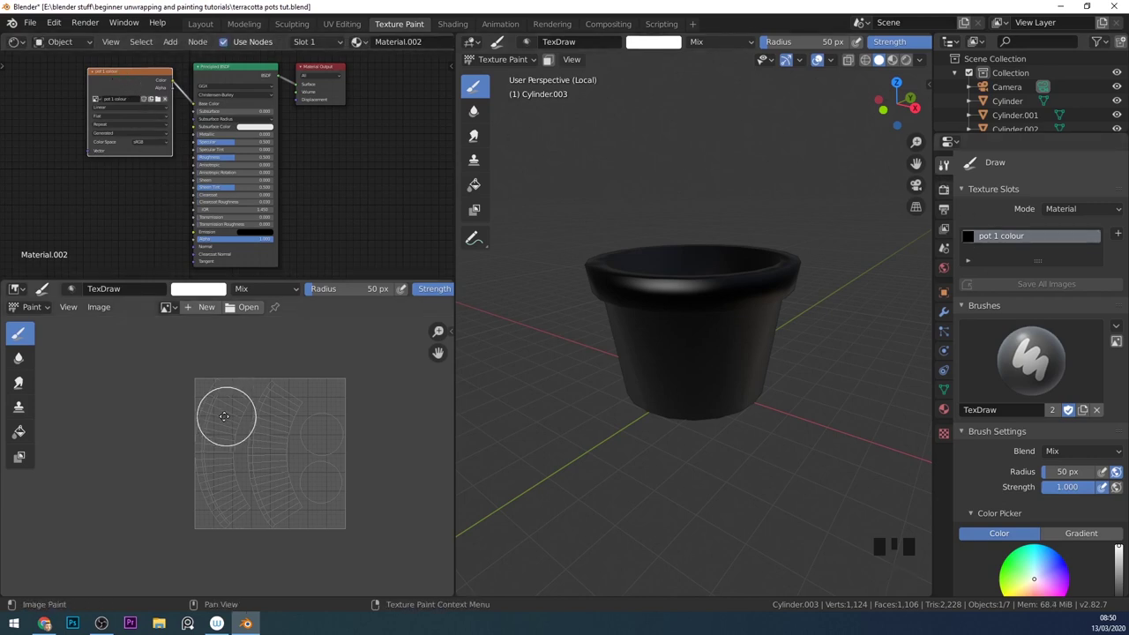
scroll(214, 415, up, 2)
click(167, 307)
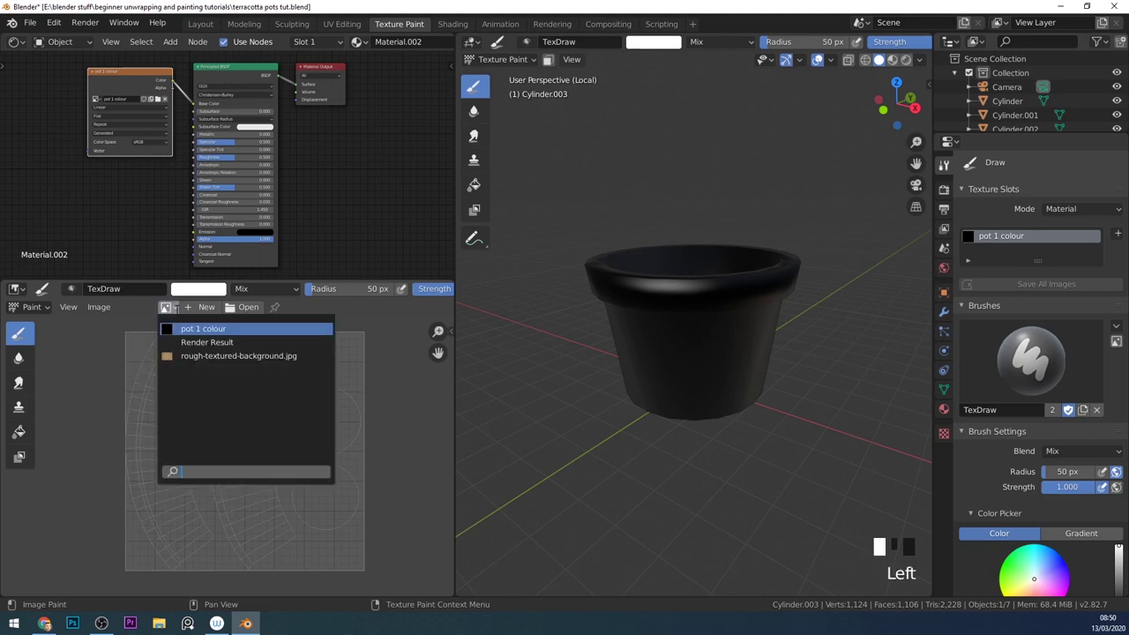
click(212, 328)
scroll(290, 391, down, 5)
Step: Brush white test strokes over the pot's rim and side and undo them
mouse_move(695, 356)
mouse_down()
mouse_move(752, 223)
mouse_move(819, 209)
mouse_move(745, 340)
mouse_up()
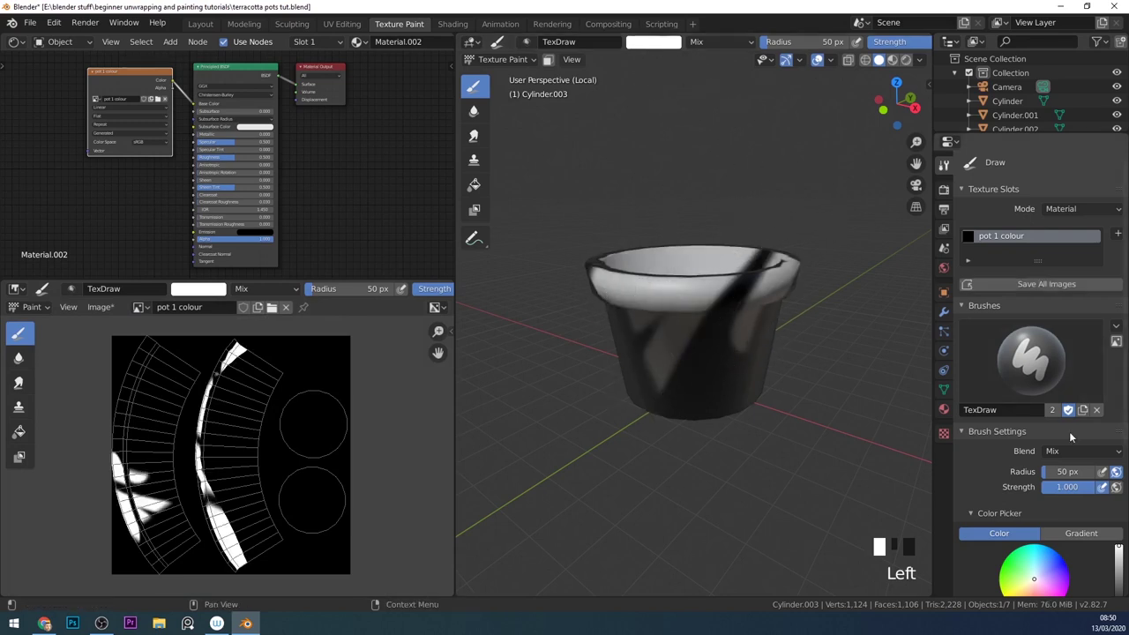
scroll(1069, 431, down, 3)
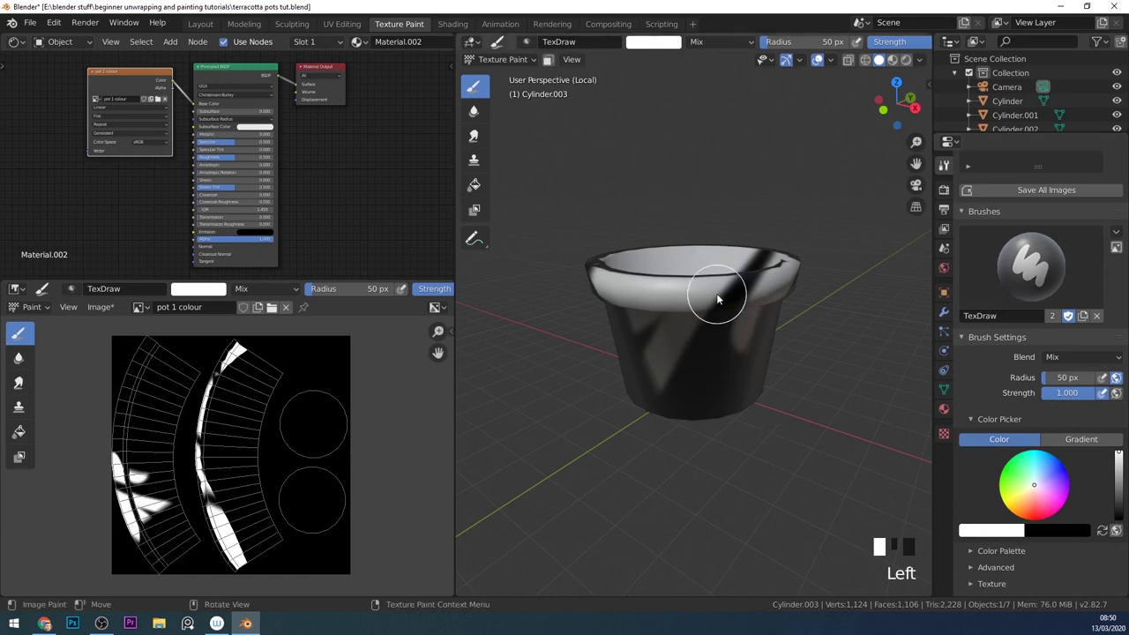
key(ctrl+z)
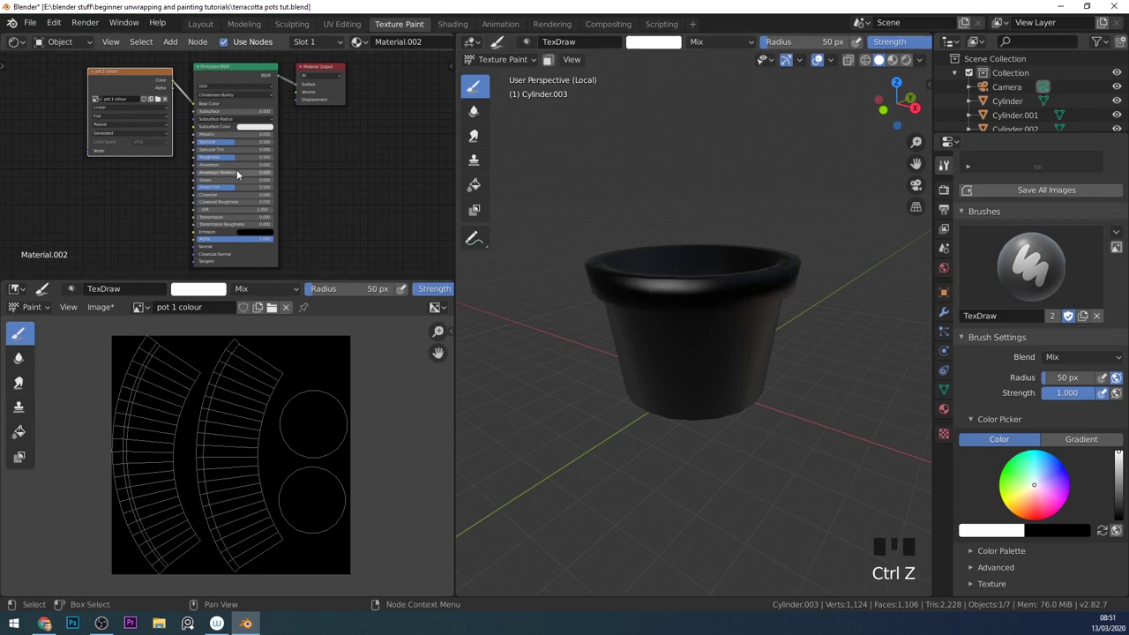
Step: Raise the Principled BSDF's Roughness close to its maximum and switch the viewport to Material Preview shading
drag(233, 158, 236, 158)
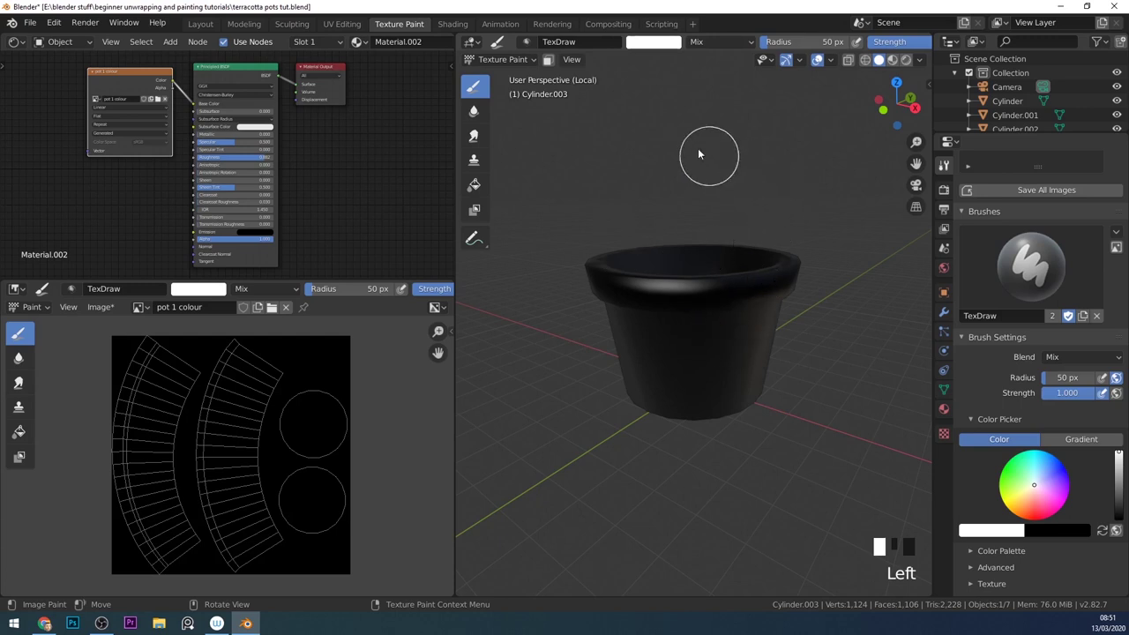
click(891, 60)
mouse_move(730, 318)
middle_down()
mouse_move(761, 309)
mouse_move(797, 321)
mouse_move(789, 370)
middle_up()
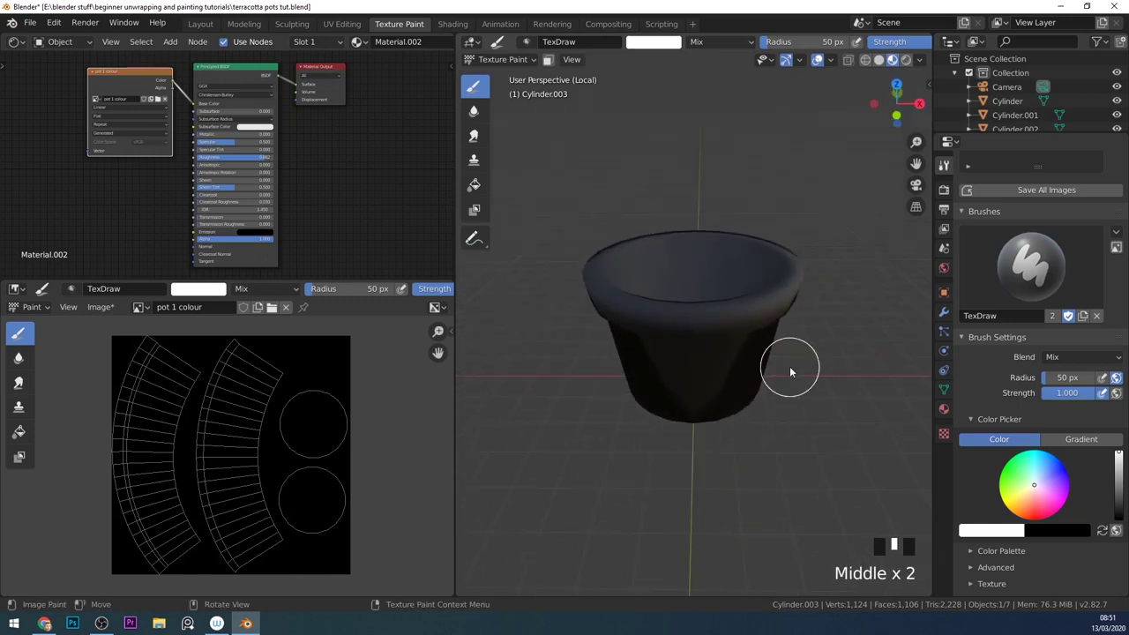
Step: Brush white zigzag test strokes over the pot's rim, interior and outer wall
mouse_move(723, 218)
mouse_down()
mouse_move(641, 397)
mouse_move(802, 314)
mouse_up()
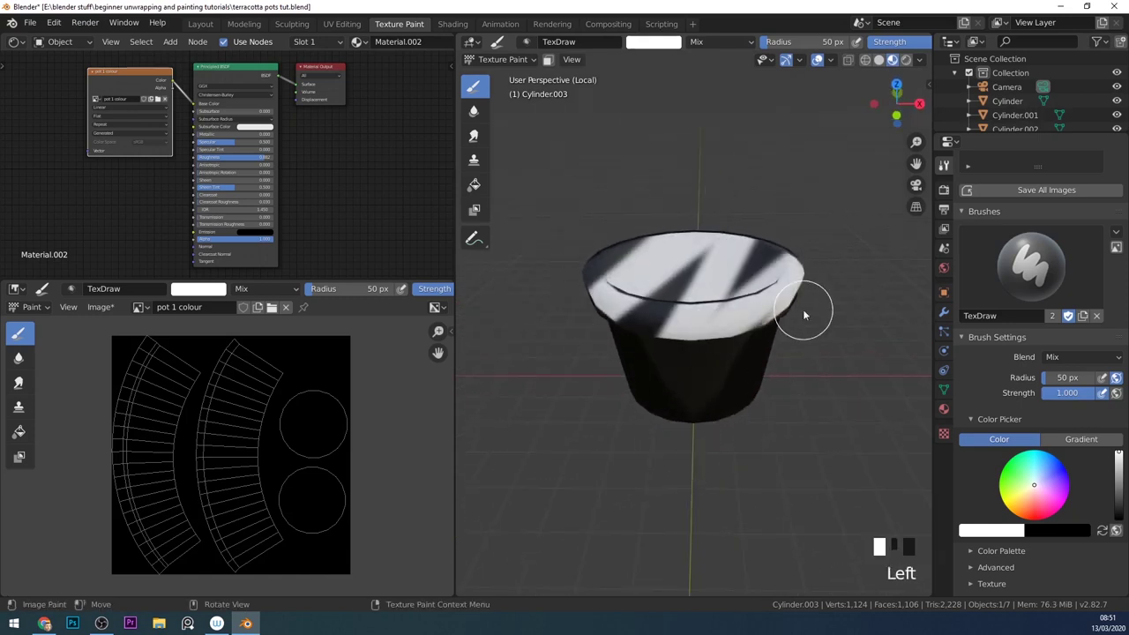
middle_drag(671, 423, 697, 335)
mouse_move(698, 335)
mouse_down()
mouse_move(675, 423)
mouse_move(717, 431)
mouse_up()
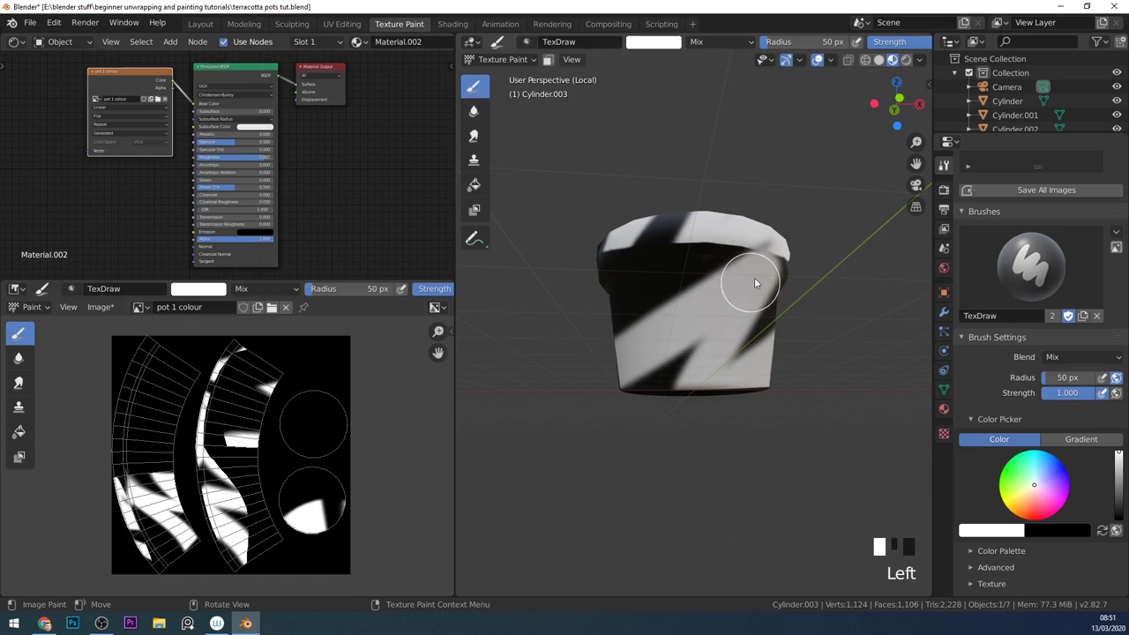
Step: Turn on the Face Orientation overlay and inspect the direction of the pot's faces
click(830, 60)
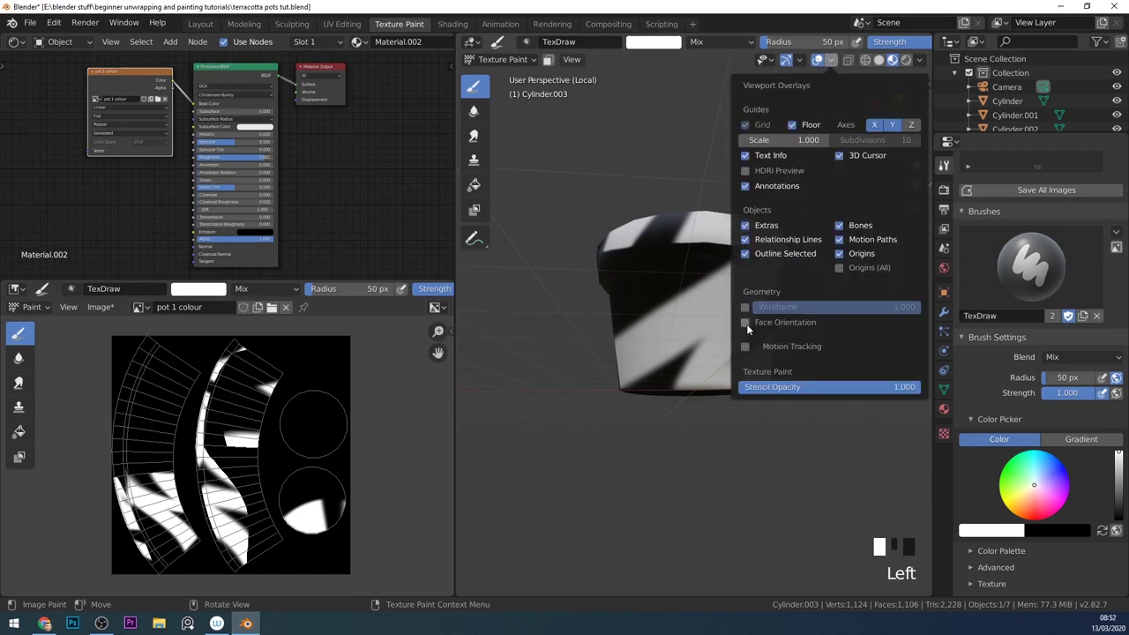
click(745, 322)
middle_drag(707, 336, 656, 323)
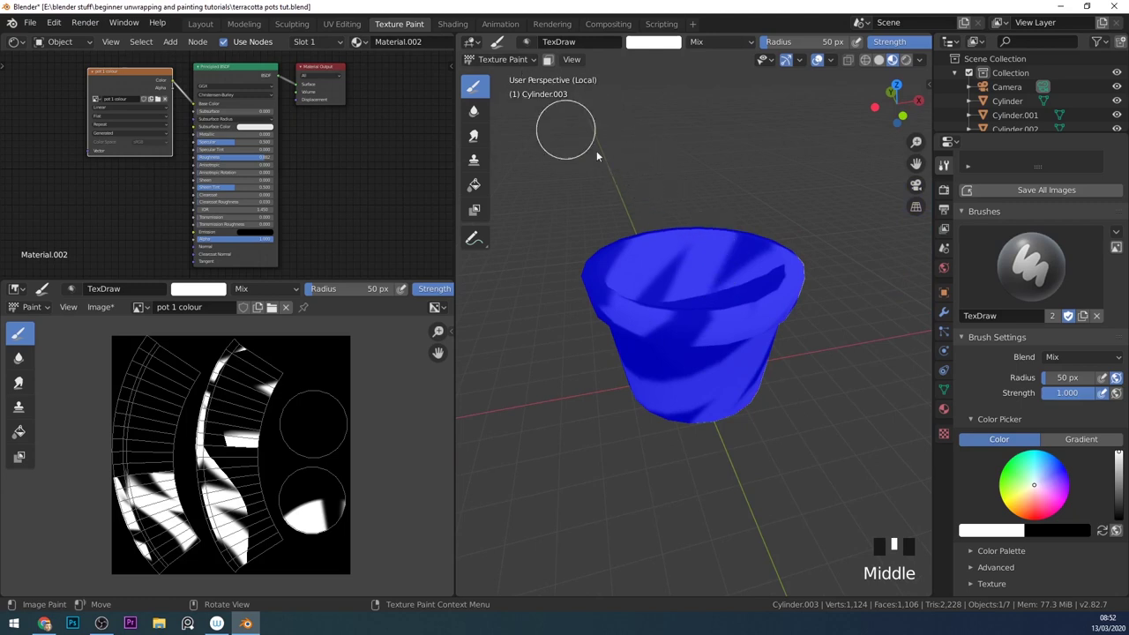
Step: Recalculate the normals of all the pot's faces with Inside disabled, and turn off the Face Orientation overlay
key(Tab)
key(a)
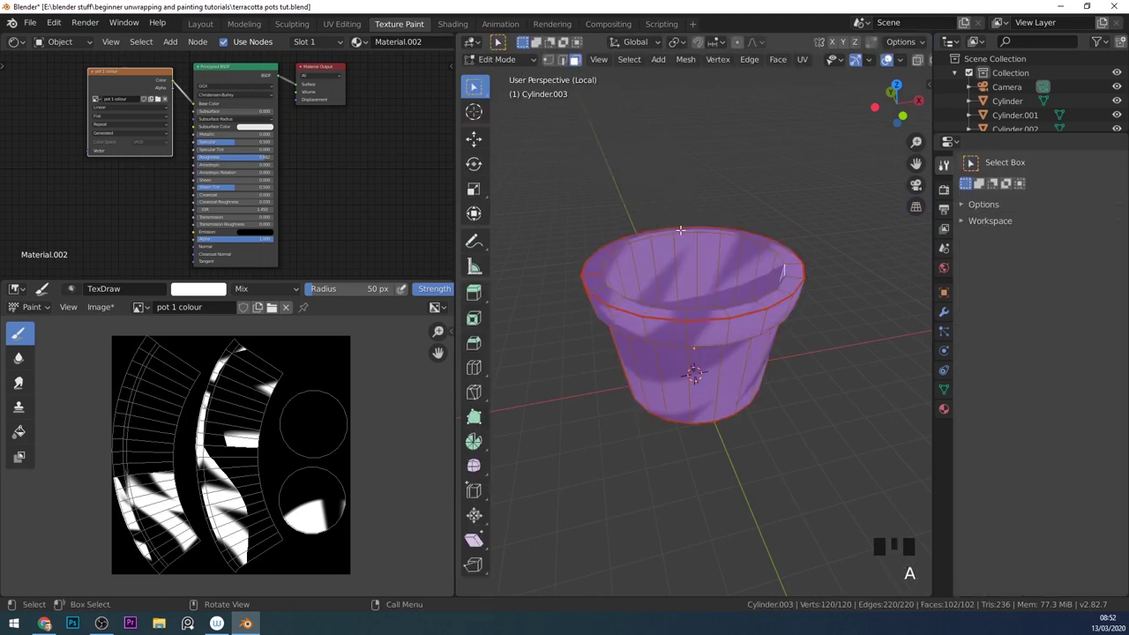
key(shift+n)
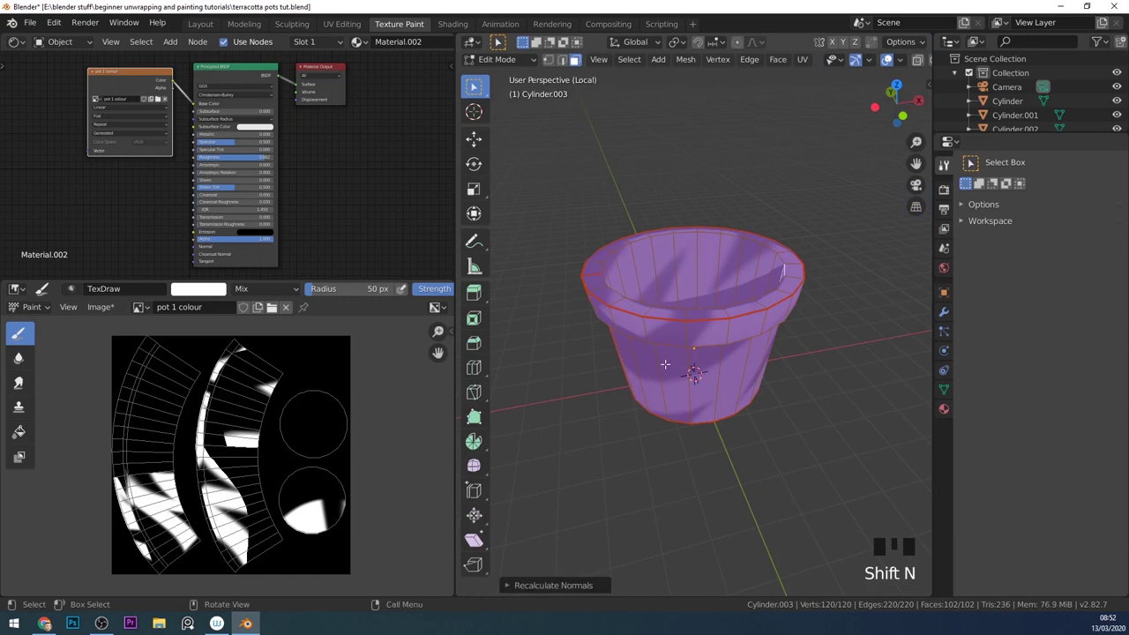
click(540, 587)
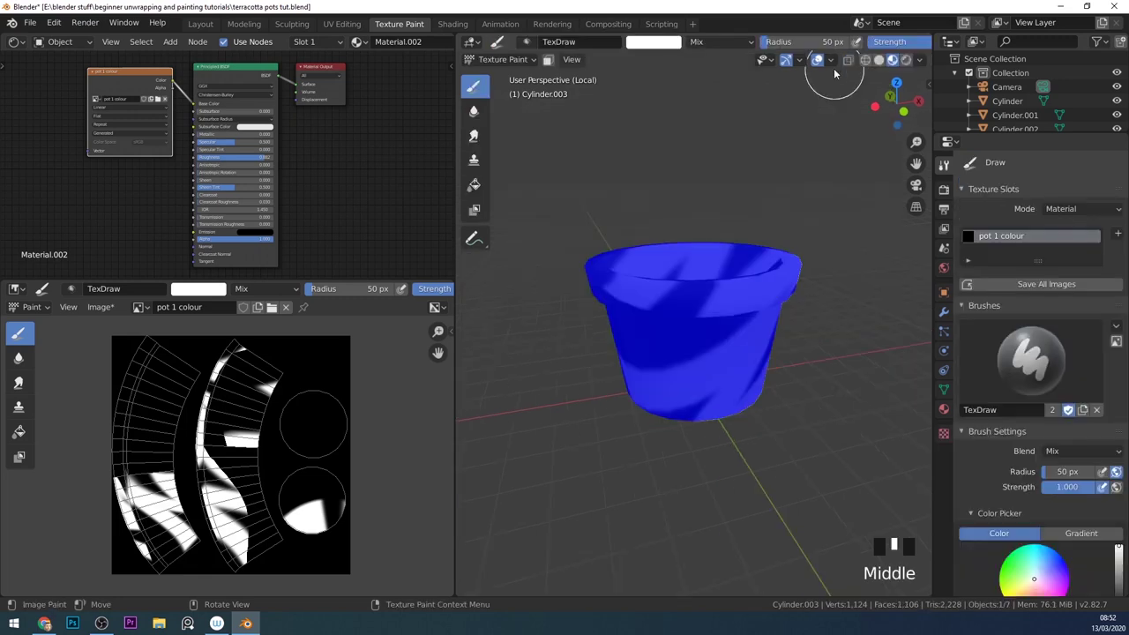
click(832, 63)
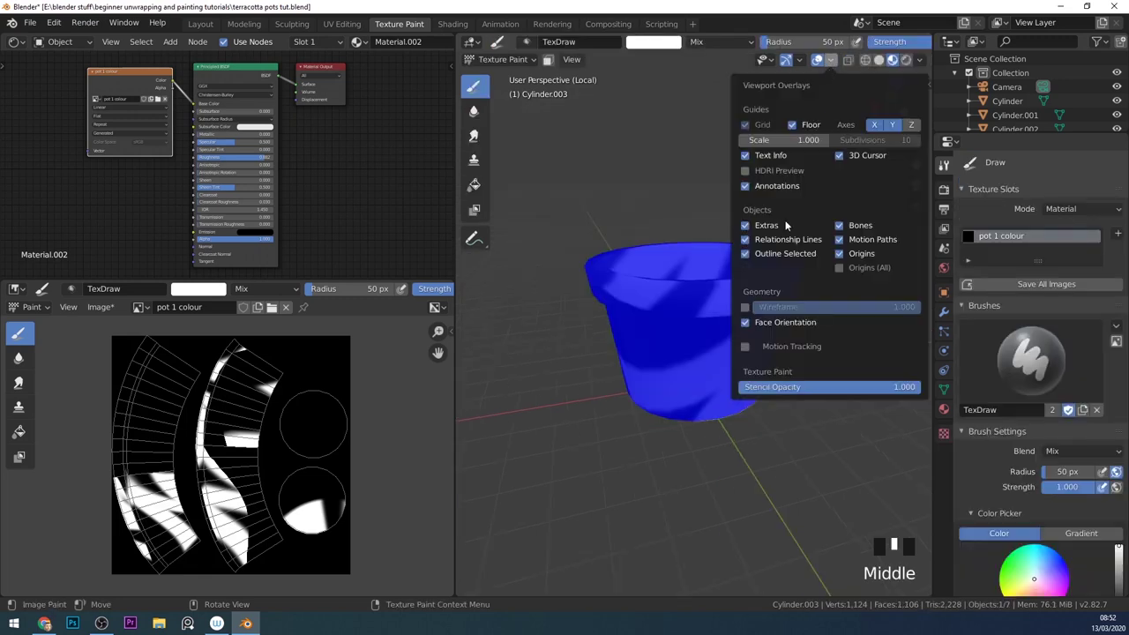
click(746, 321)
Step: Undo the normals recalculation and all the white test strokes on the pot
key(ctrl+z)
key(ctrl+z)
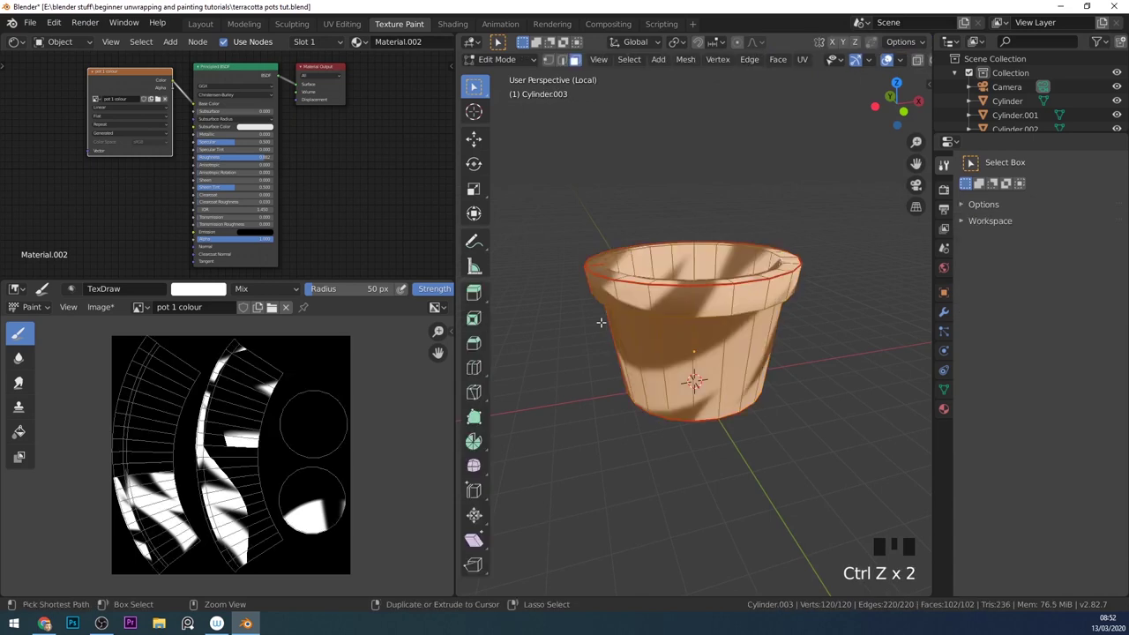
key(ctrl+z)
key(ctrl+z)
key(ctrl+z)
key(ctrl+z)
key(ctrl+z)
mouse_move(601, 322)
middle_down()
mouse_move(745, 349)
mouse_move(714, 362)
middle_up()
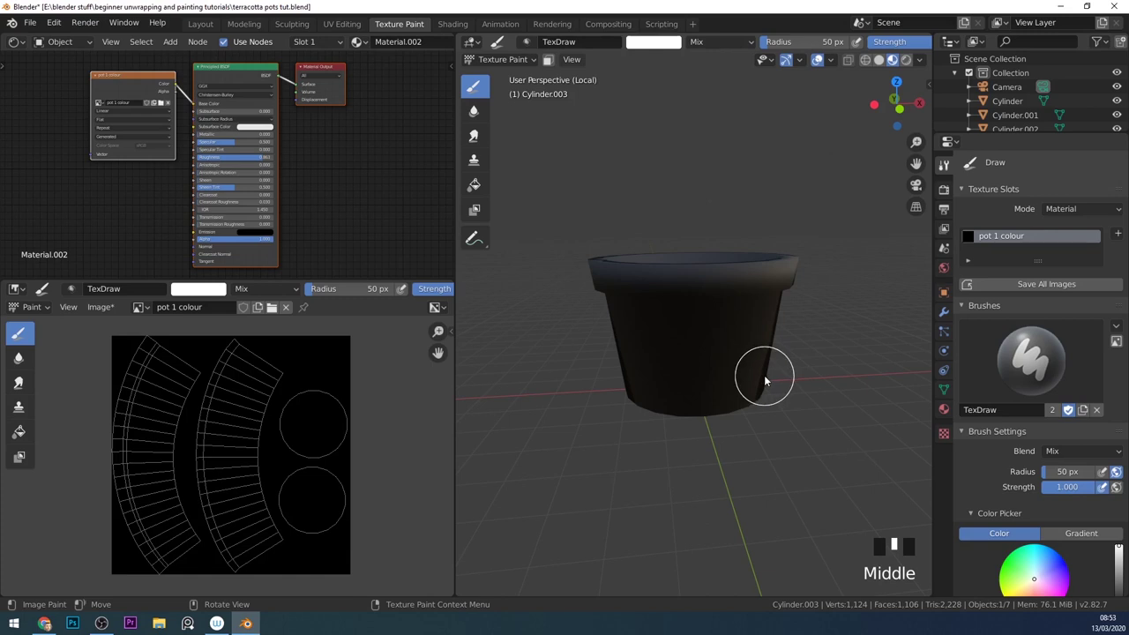
Step: Narrow the node and image editors, widen the Properties editor and split it into two side-by-side copies
drag(933, 303, 867, 302)
drag(452, 248, 355, 265)
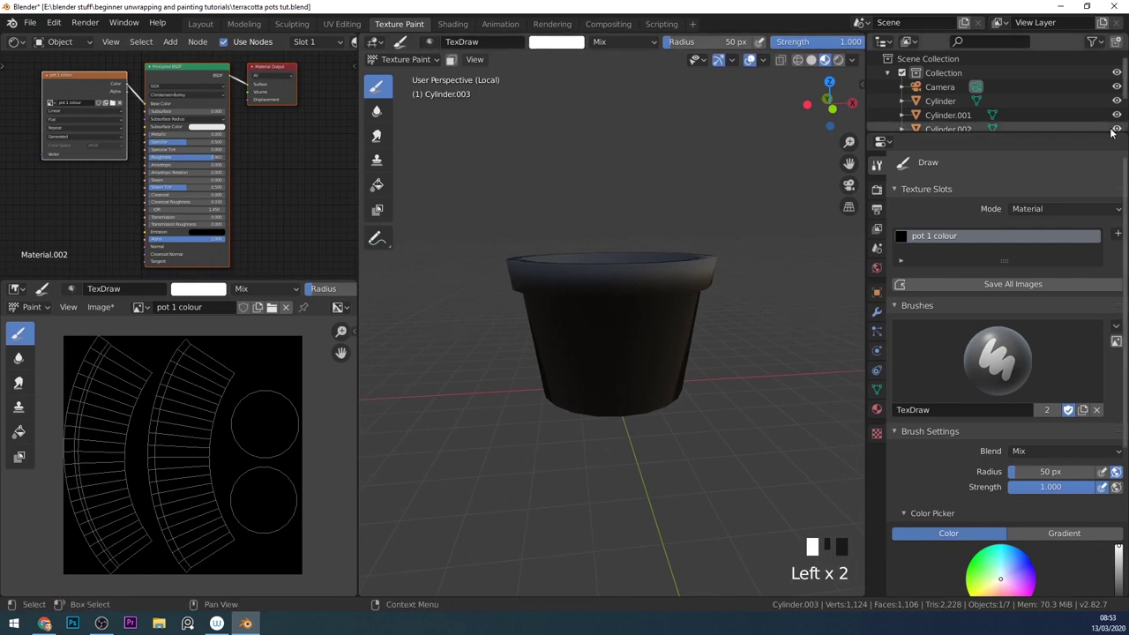
drag(1113, 131, 1006, 157)
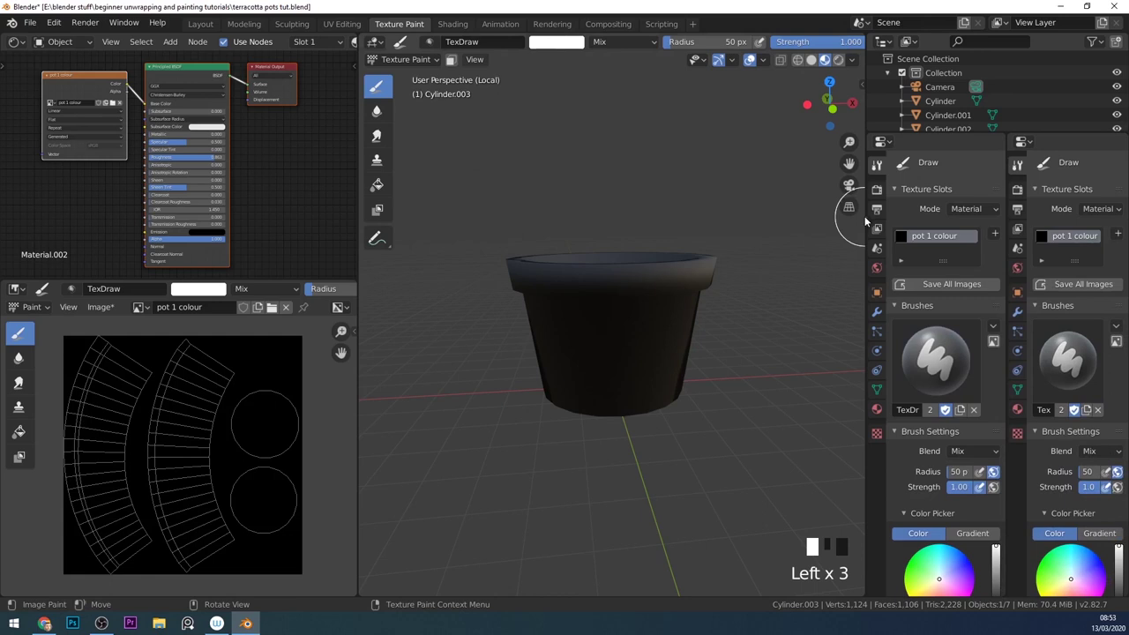
drag(865, 222, 830, 224)
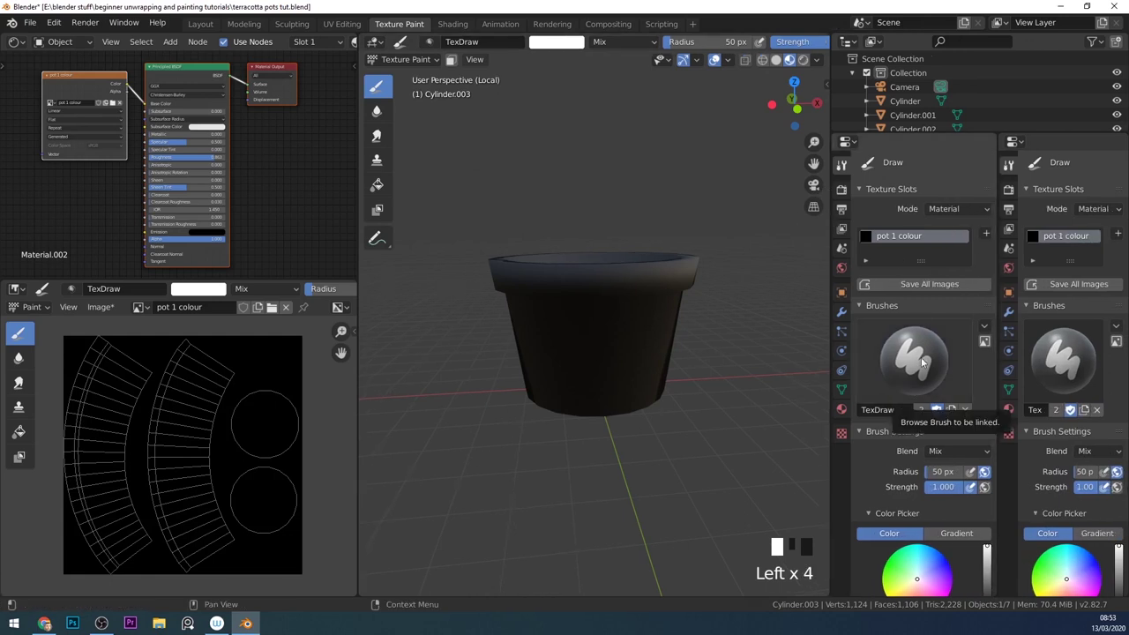
Step: Add a new texture to the TexDraw brush and show its texture settings in the second Properties editor
scroll(921, 362, down, 5)
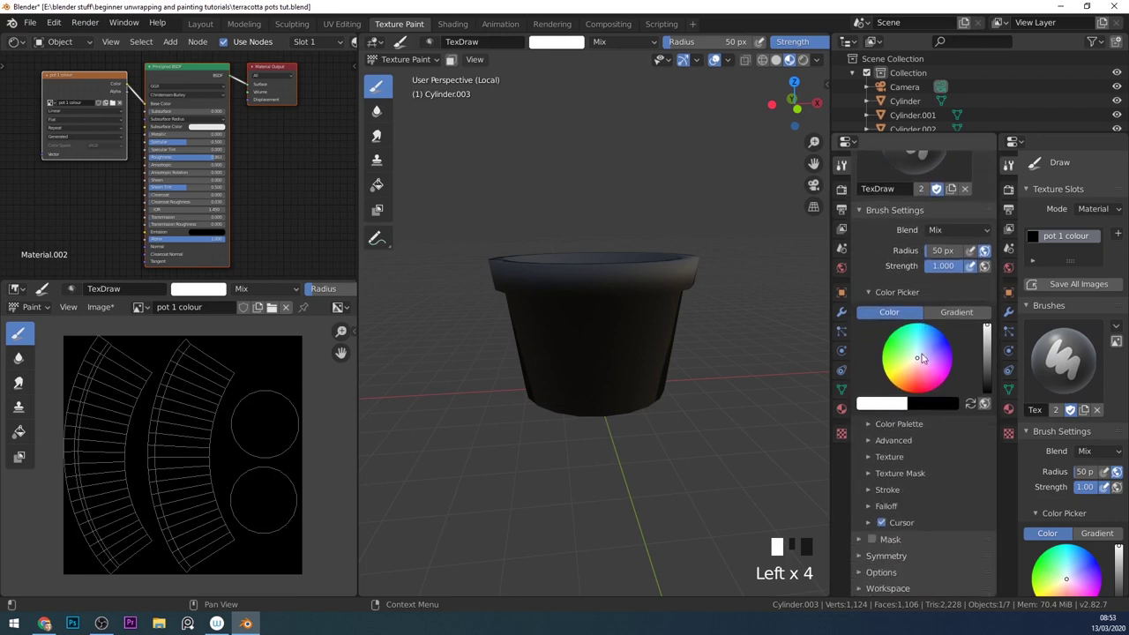
click(867, 455)
scroll(935, 461, down, 2)
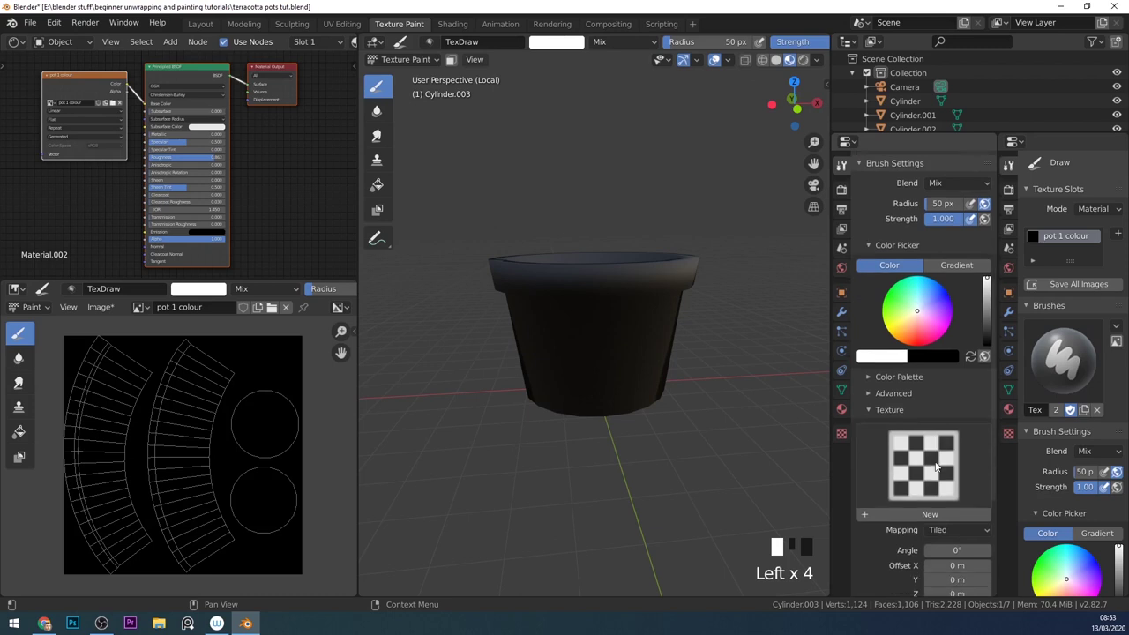
scroll(937, 468, down, 2)
click(901, 464)
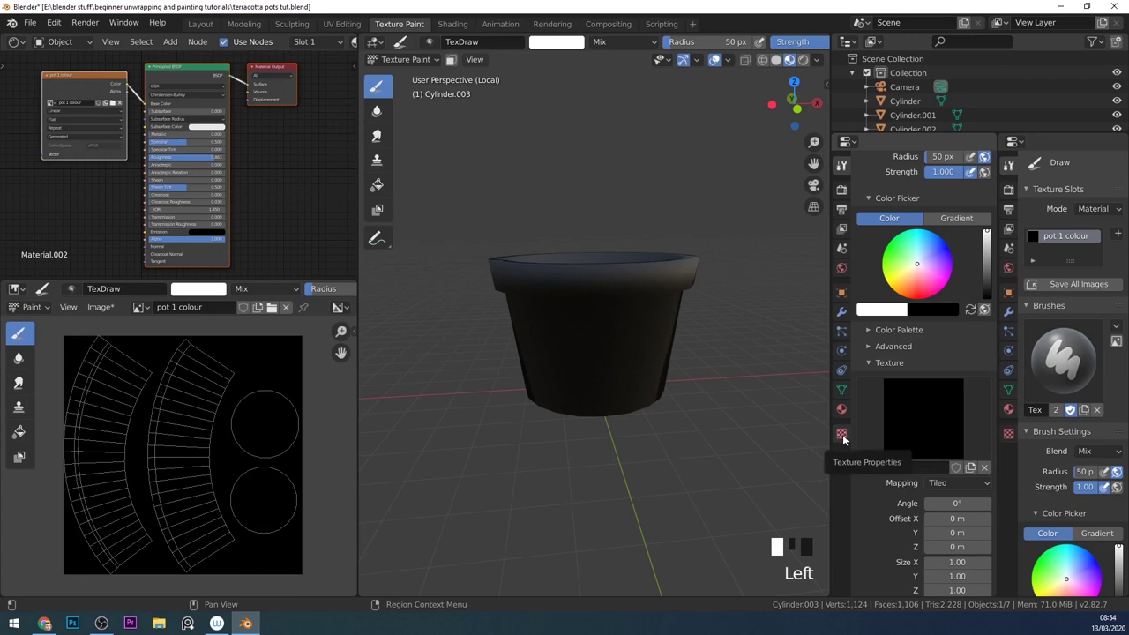
click(1009, 434)
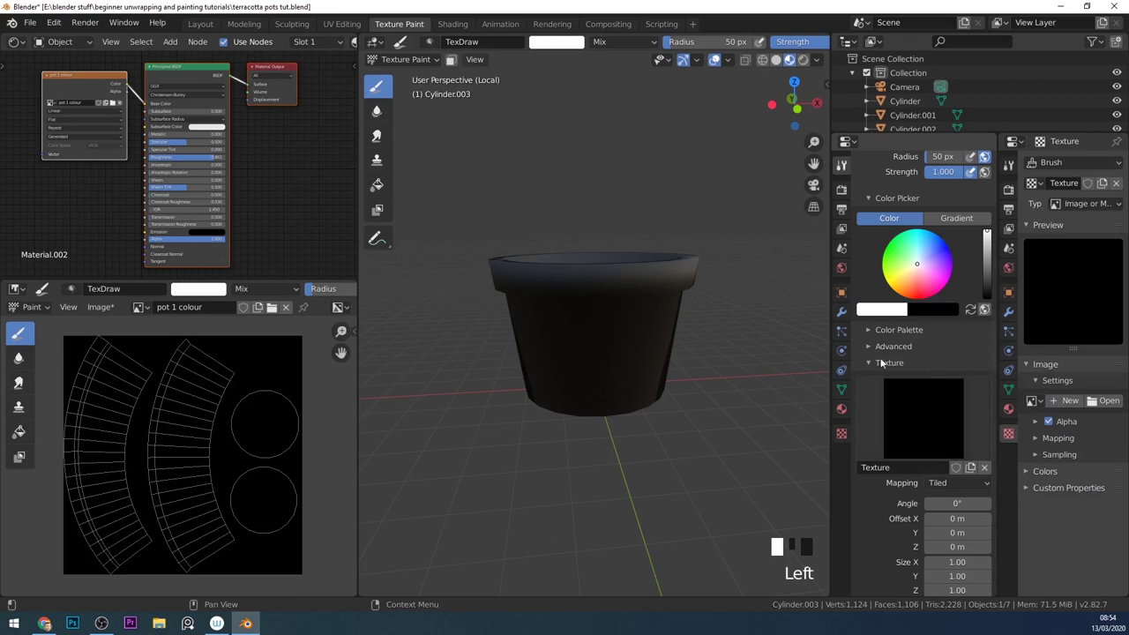
Step: Replace the brush's texture with a newly created one and name it terracotta
click(985, 468)
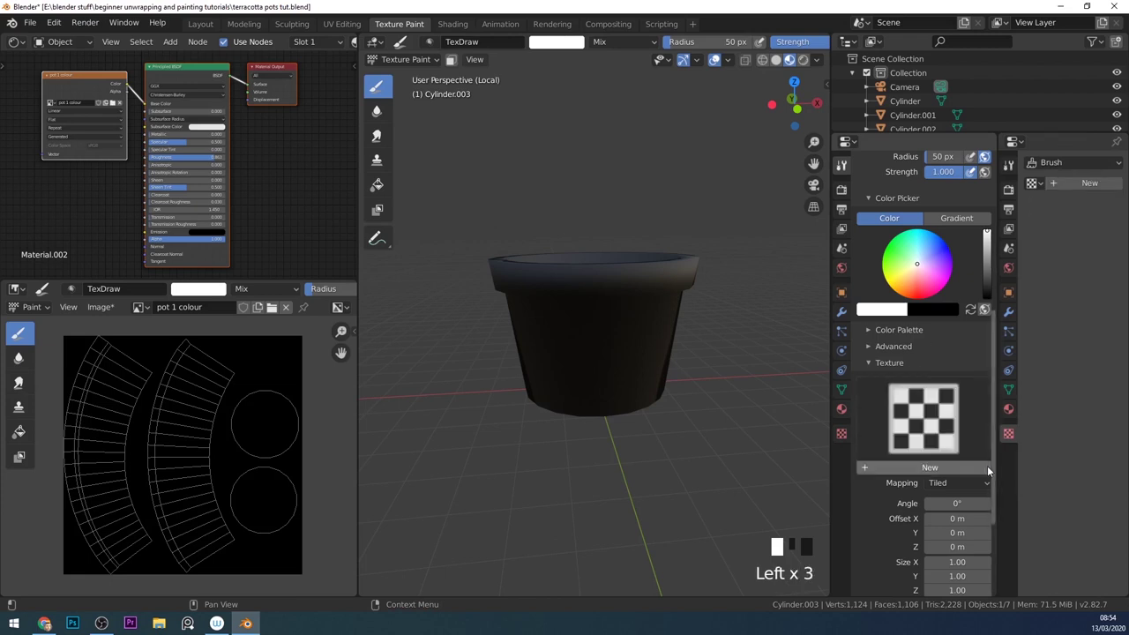
click(915, 468)
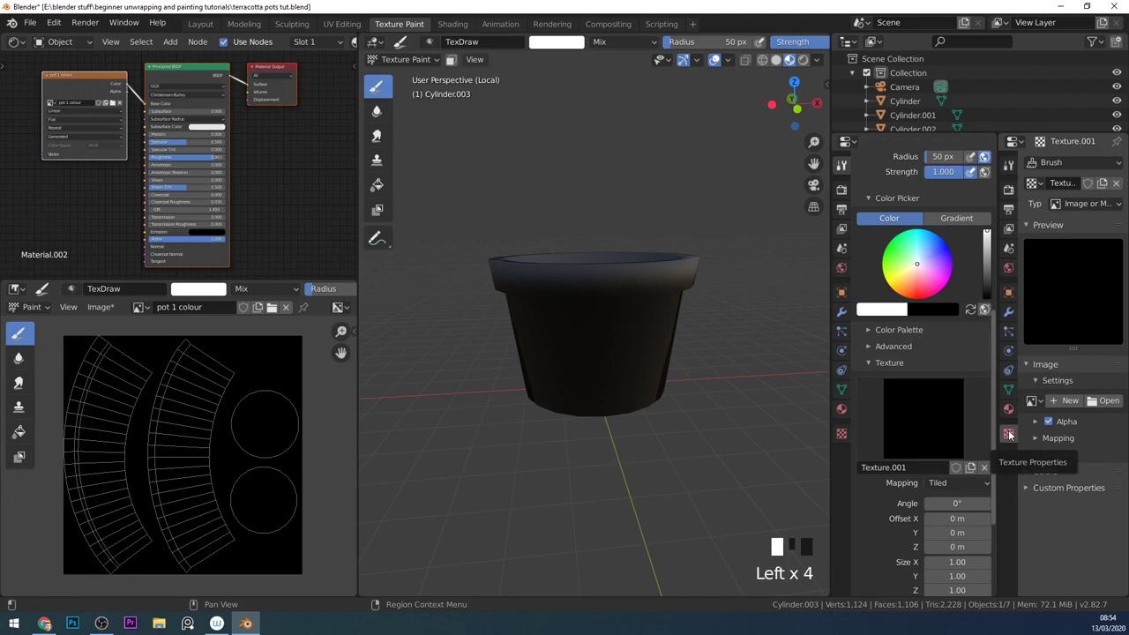
click(920, 466)
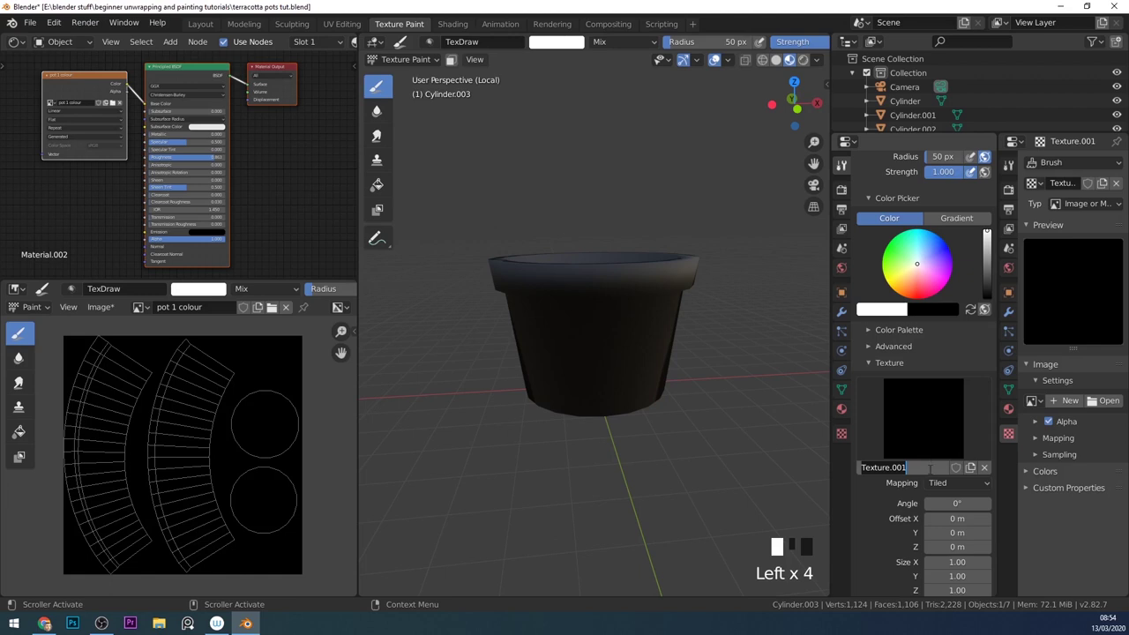
text(terracotta)
key(Return)
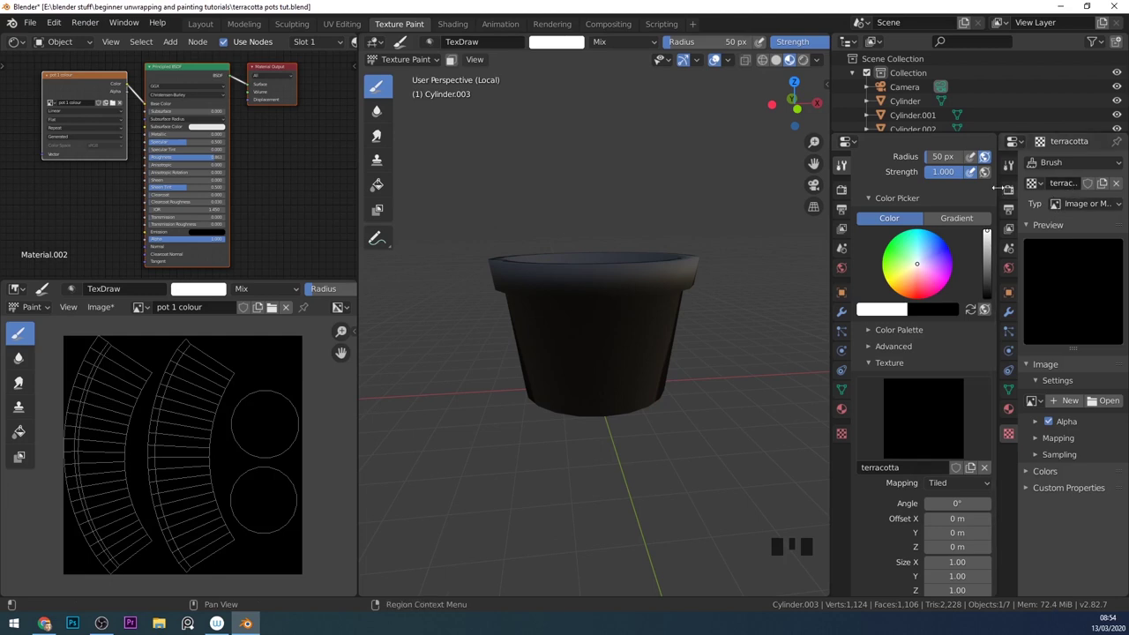
Step: Widen the second Properties editor slightly and load TexturesCom_Grungemaps0180_2_M.png as the terracotta texture's image
drag(997, 191, 993, 191)
double_click(1061, 185)
click(1073, 231)
click(1076, 204)
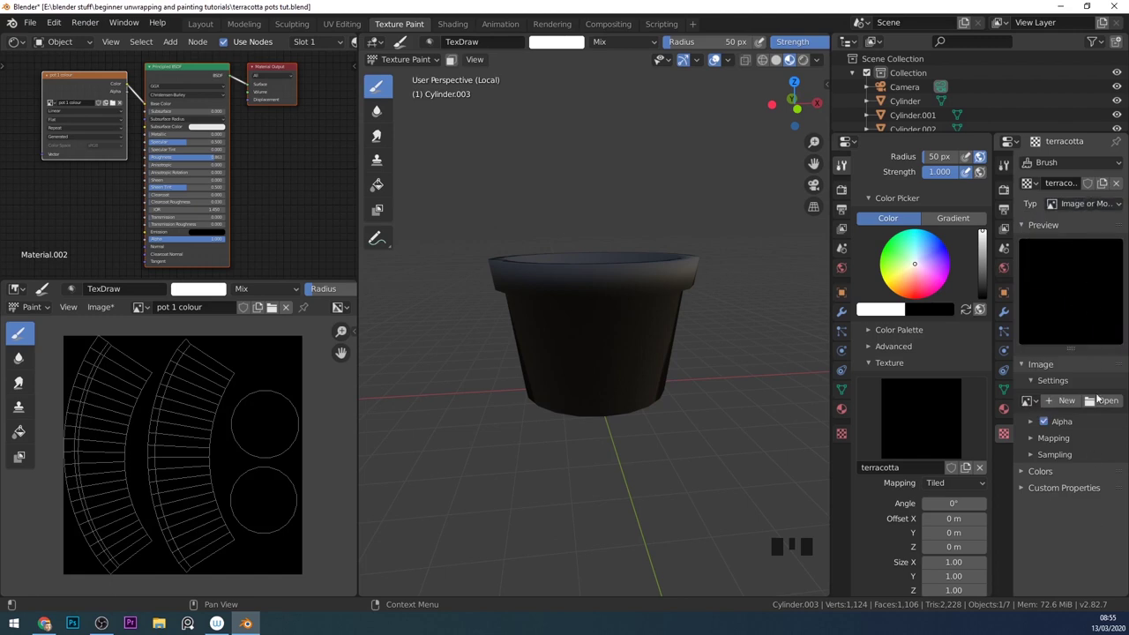
click(1101, 401)
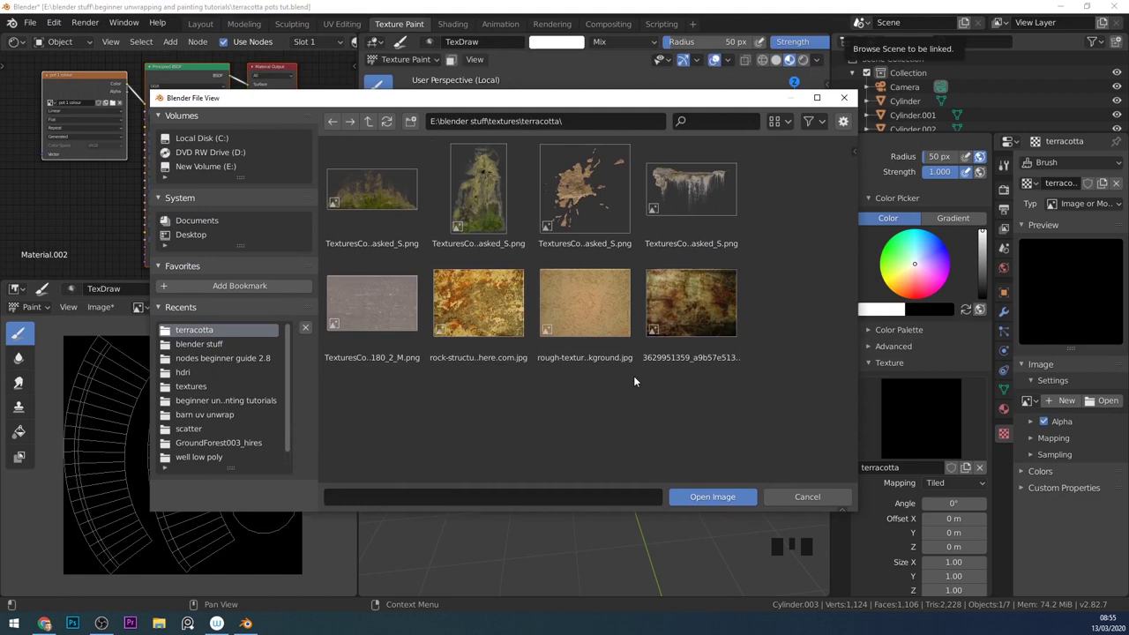
click(363, 316)
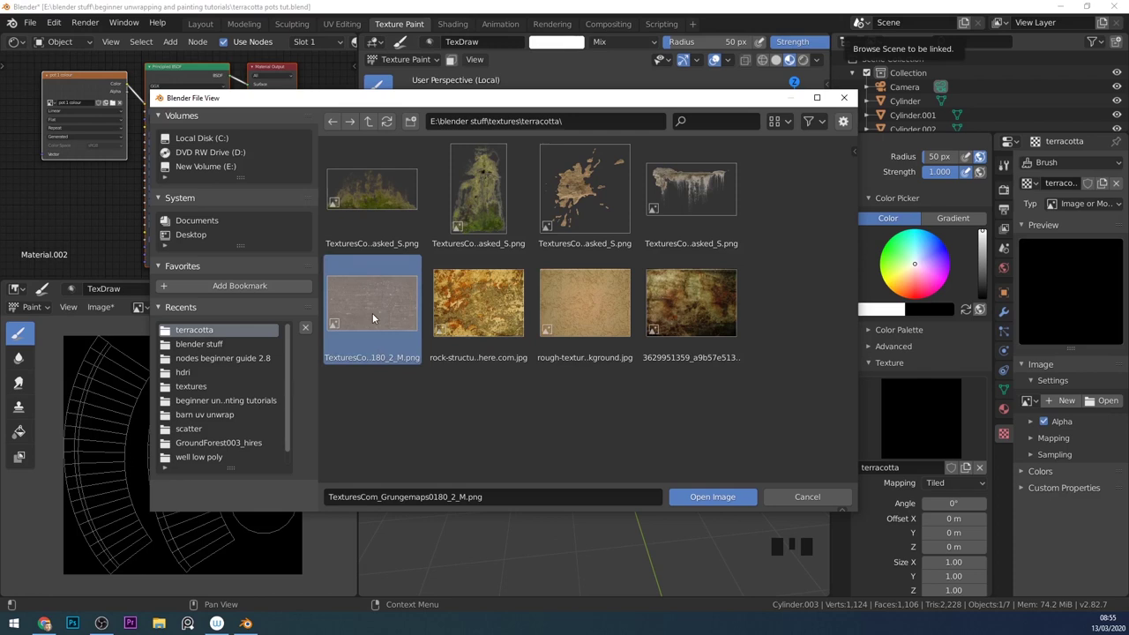
click(734, 497)
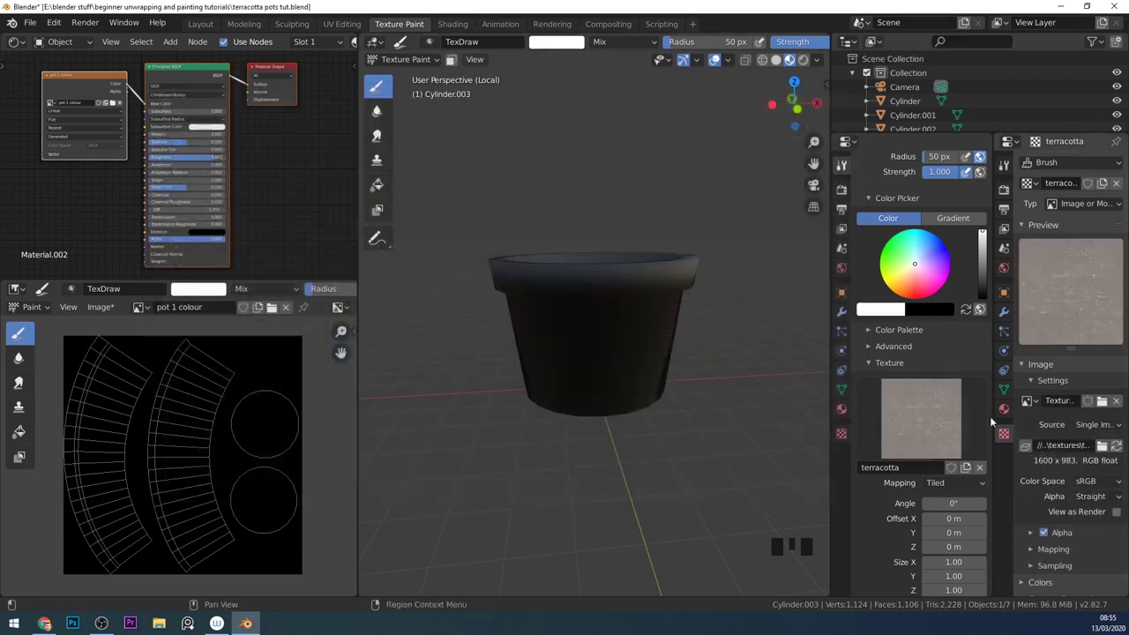
Step: Paint the grunge texture across the pot's front and rim with Tiled mapping, and inspect the painted surface up close
mouse_move(630, 269)
mouse_down()
mouse_move(532, 290)
mouse_move(700, 273)
mouse_move(590, 377)
mouse_move(608, 378)
mouse_move(564, 319)
mouse_move(522, 347)
mouse_move(619, 287)
mouse_up()
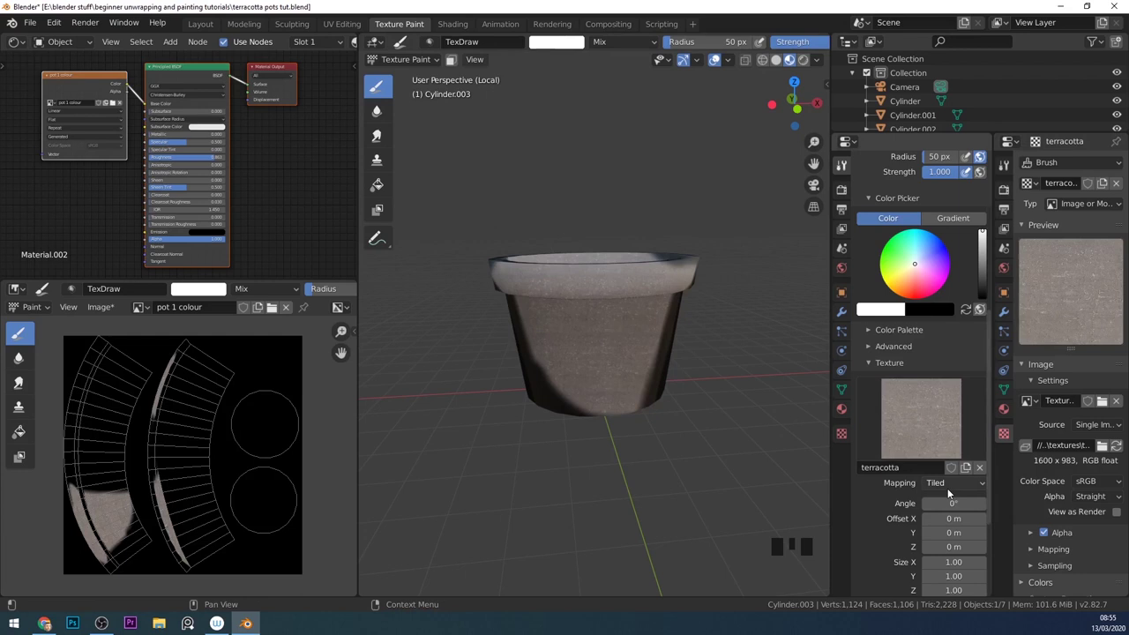
scroll(631, 395, up, 5)
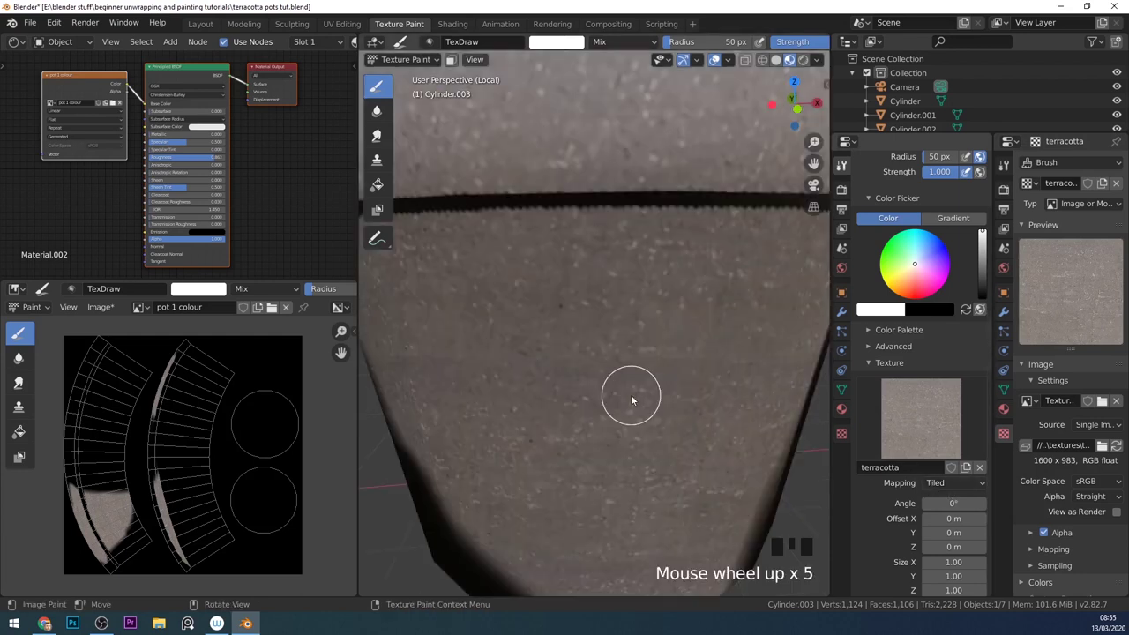
middle_drag(630, 394, 631, 374)
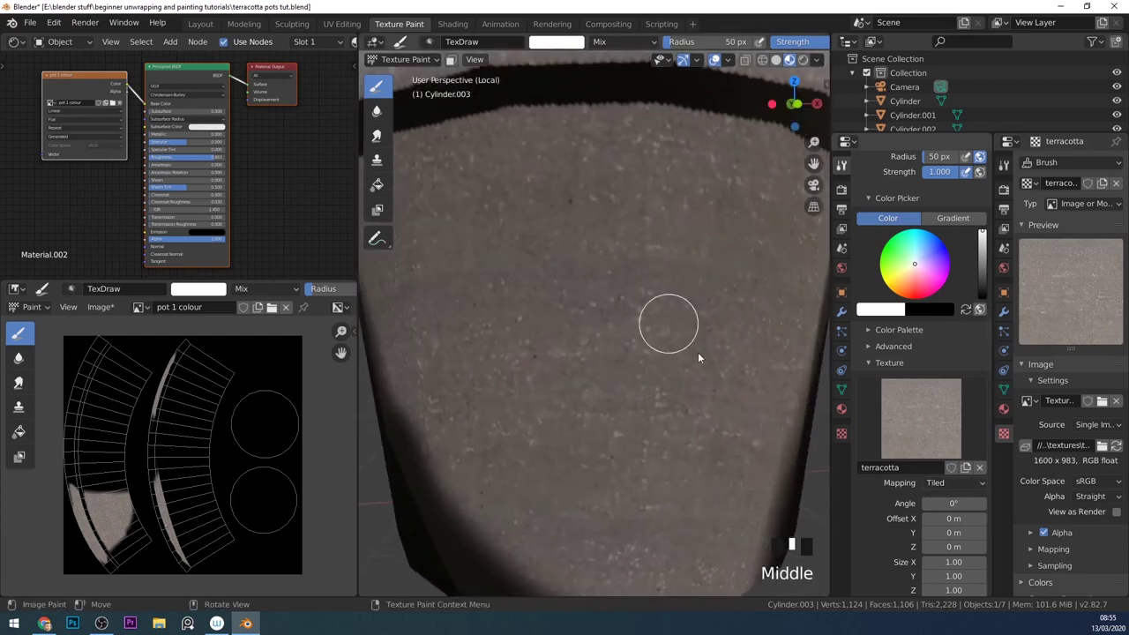
scroll(660, 421, down, 3)
scroll(659, 420, down, 1)
middle_drag(659, 421, 919, 426)
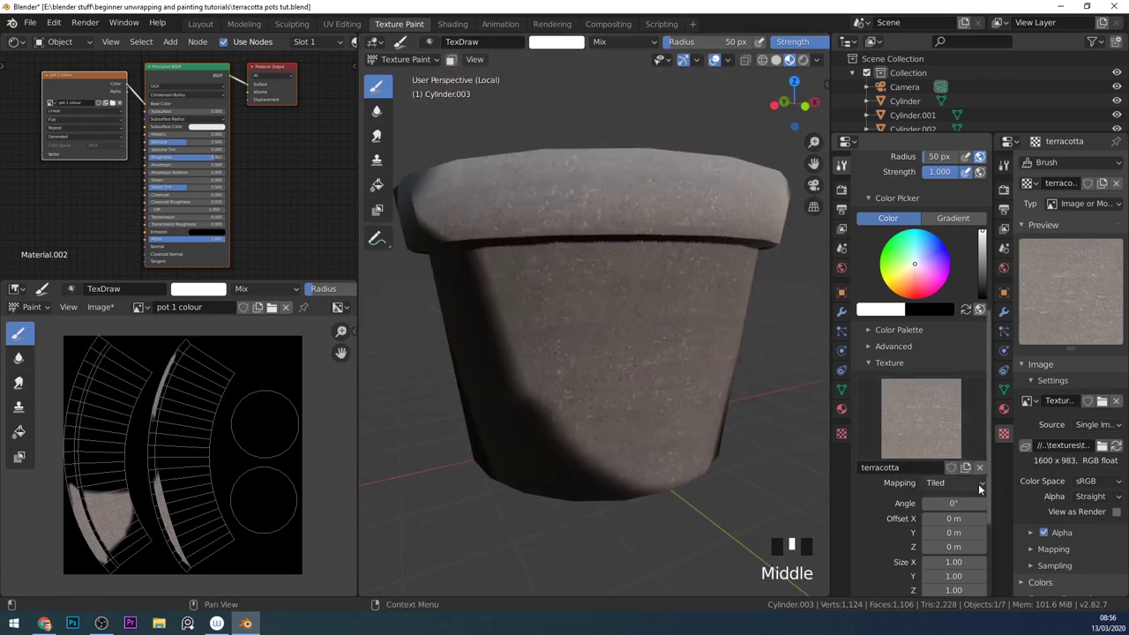
Step: Set the brush texture's mapping to Stencil and move the stencil over the pot
click(979, 487)
click(965, 561)
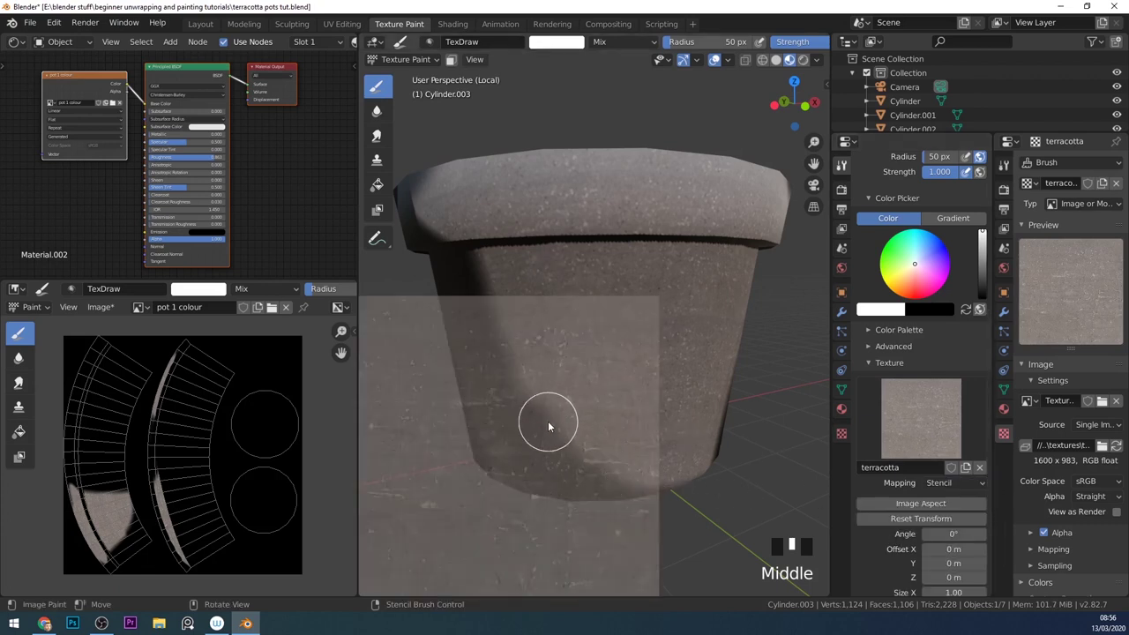
right_drag(478, 447, 624, 361)
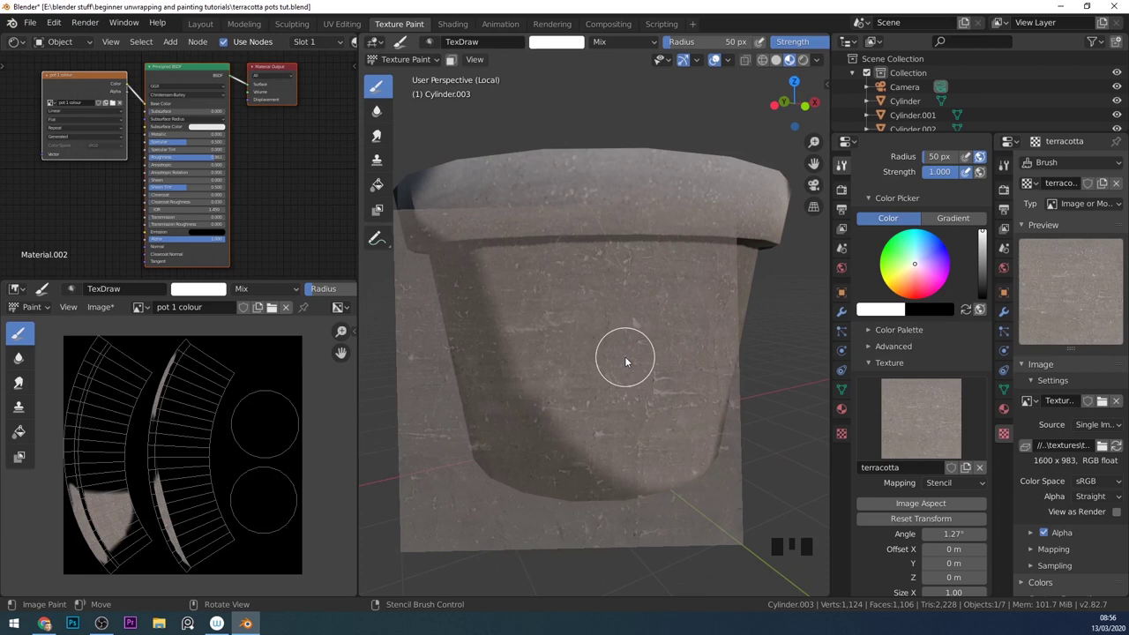
ctrl+right_drag(600, 369, 687, 323)
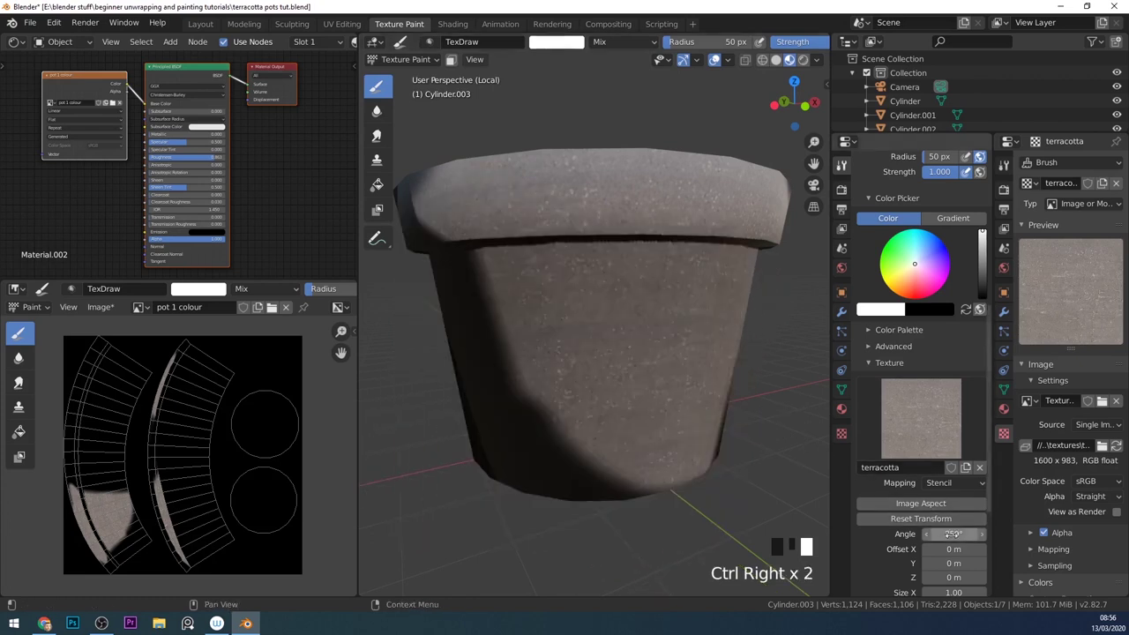
Step: Set the stencil's angle to 0°
click(952, 534)
text(0)
key(Return)
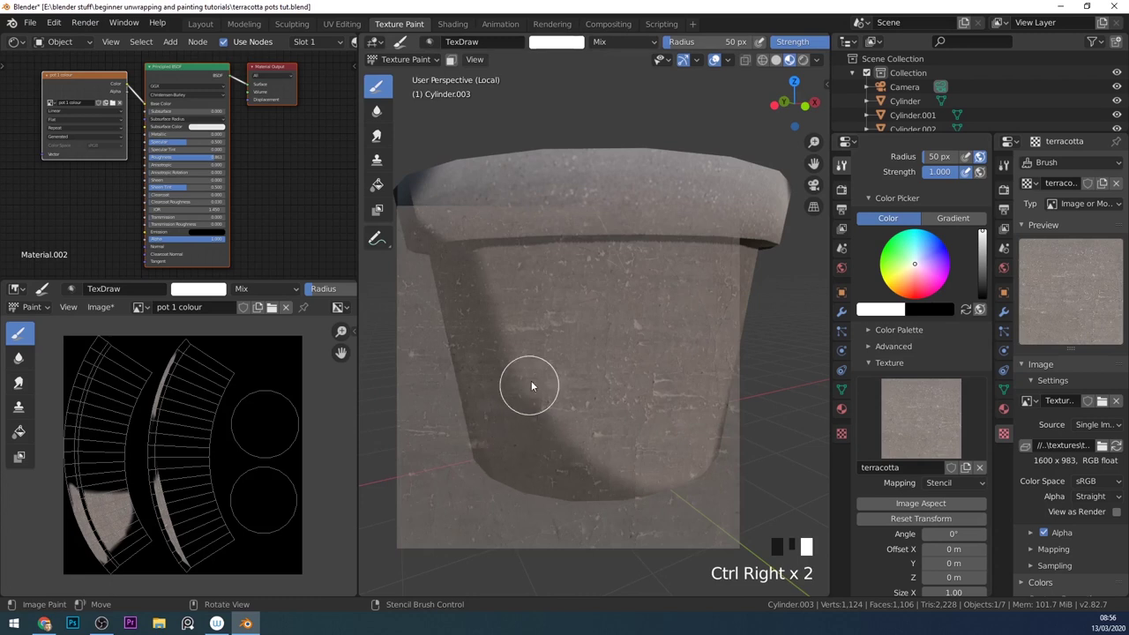
Step: Frame the pot inside the stencil and paint the grunge texture over its body and rim
scroll(583, 364, down, 2)
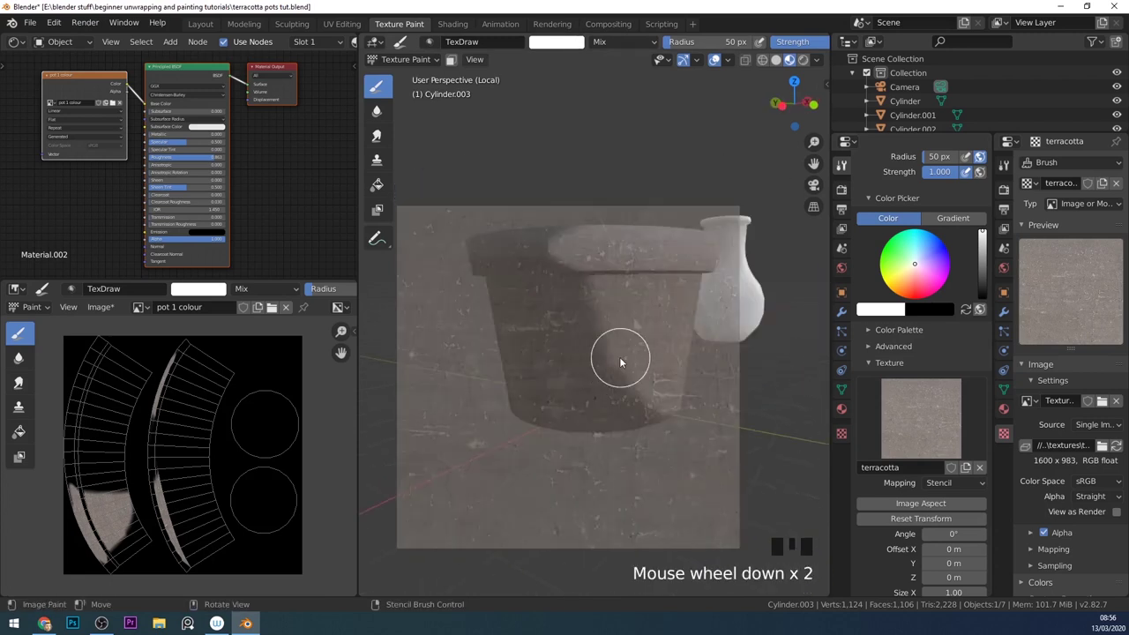
mouse_move(641, 384)
mouse_down()
mouse_move(536, 385)
mouse_move(517, 302)
mouse_move(585, 403)
mouse_move(604, 332)
mouse_up()
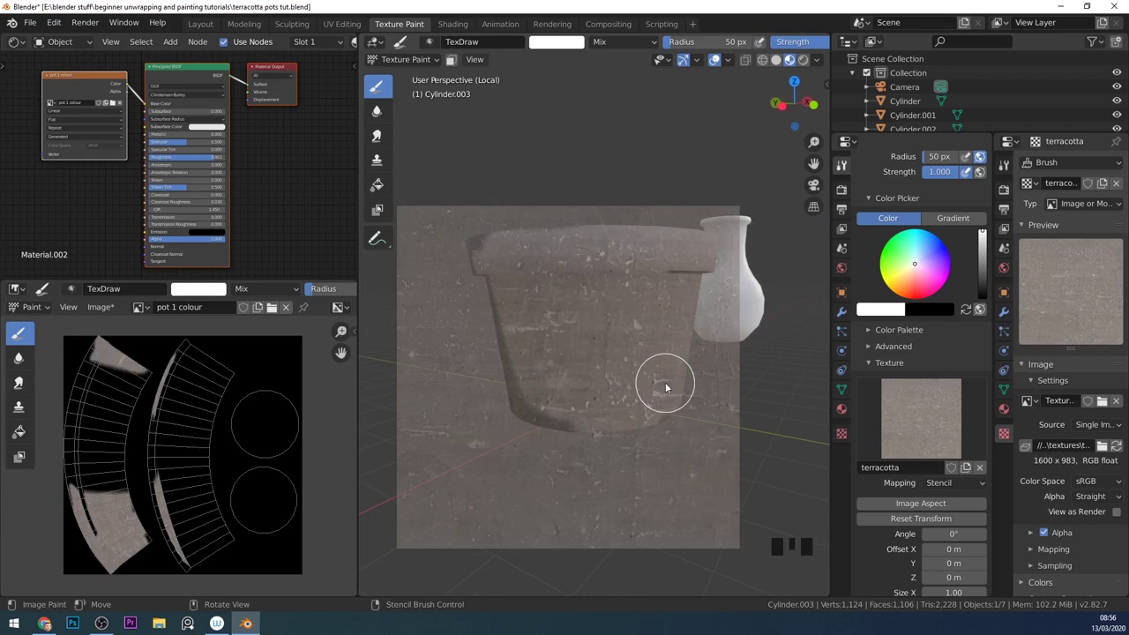
middle_drag(665, 382, 630, 329)
click(641, 264)
mouse_move(639, 259)
mouse_down()
mouse_move(675, 285)
mouse_move(514, 368)
mouse_move(637, 316)
mouse_up()
shift+middle_drag(638, 316, 612, 349)
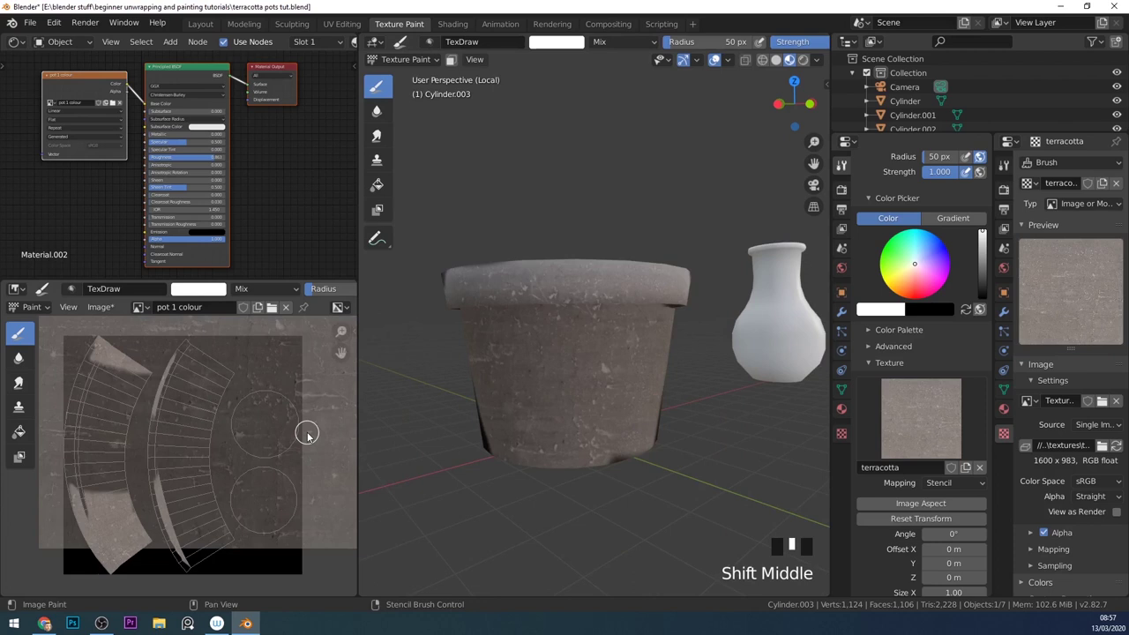
Step: Choose a light peach brush colour and paint the pot's rim and body through the stencil for a terracotta tint
click(911, 271)
drag(909, 272, 909, 274)
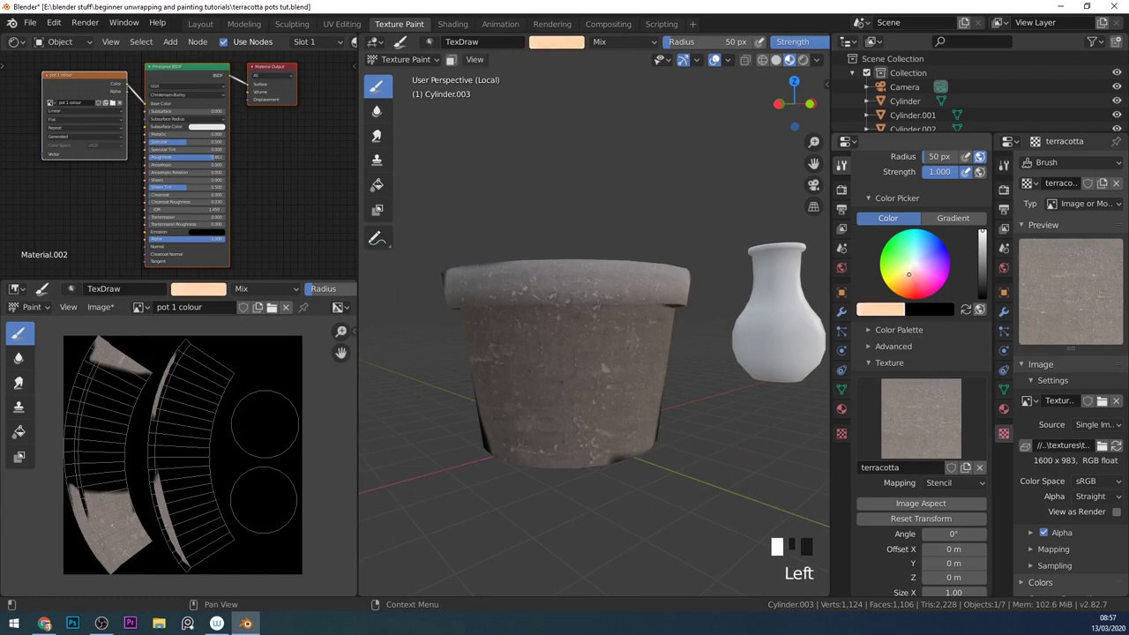
mouse_move(518, 350)
mouse_down()
mouse_move(615, 328)
mouse_move(501, 276)
mouse_up()
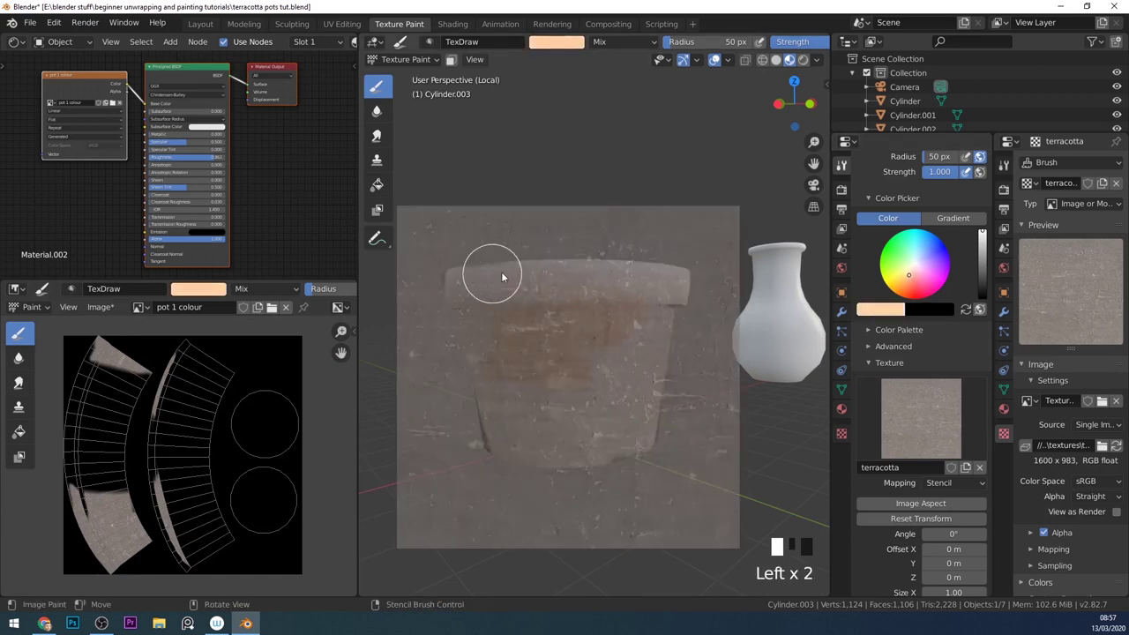
mouse_move(444, 310)
mouse_down()
mouse_move(502, 368)
mouse_move(454, 414)
mouse_move(521, 461)
mouse_up()
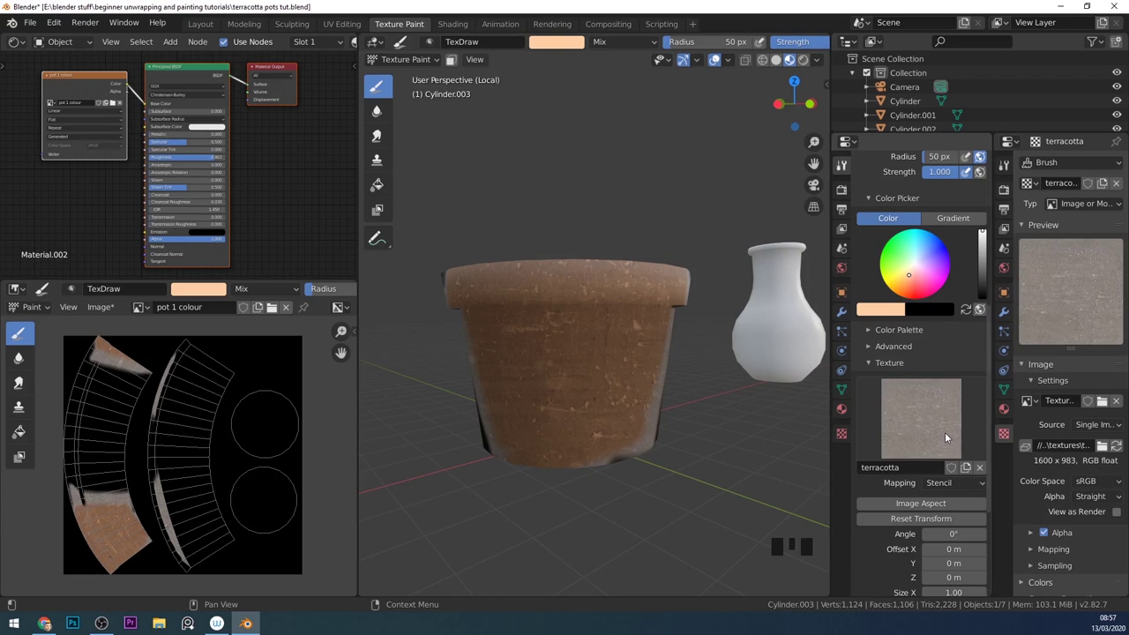
Step: Darken the brush colour to a muted brown, and try a stroke along the pot's base before undoing that stroke
drag(982, 234, 981, 261)
middle_drag(794, 347, 680, 357)
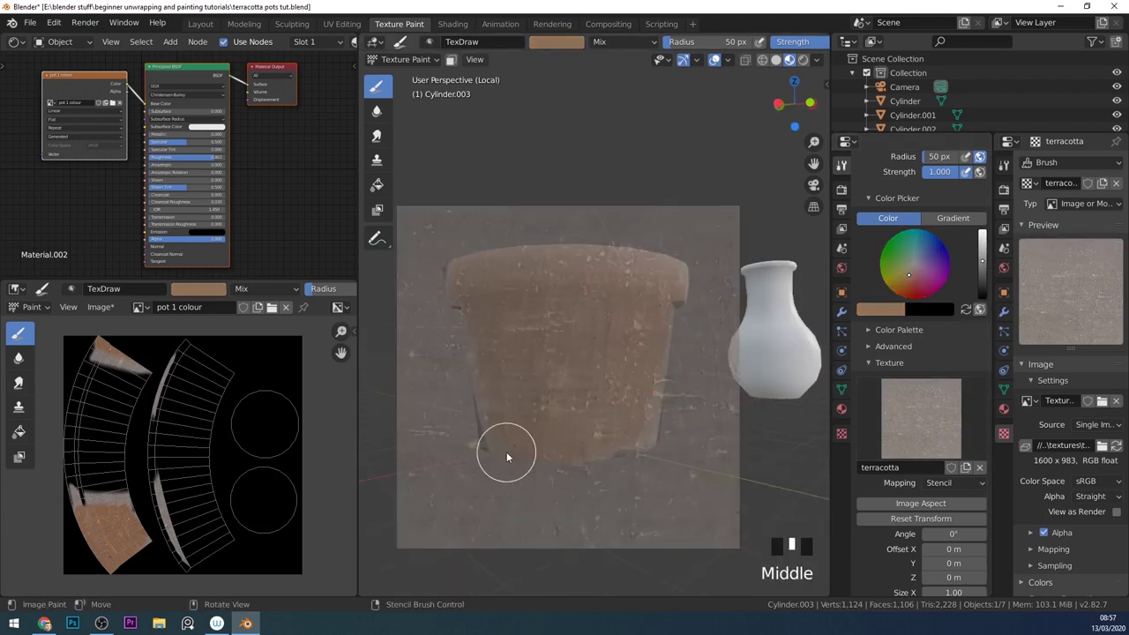
drag(506, 456, 614, 472)
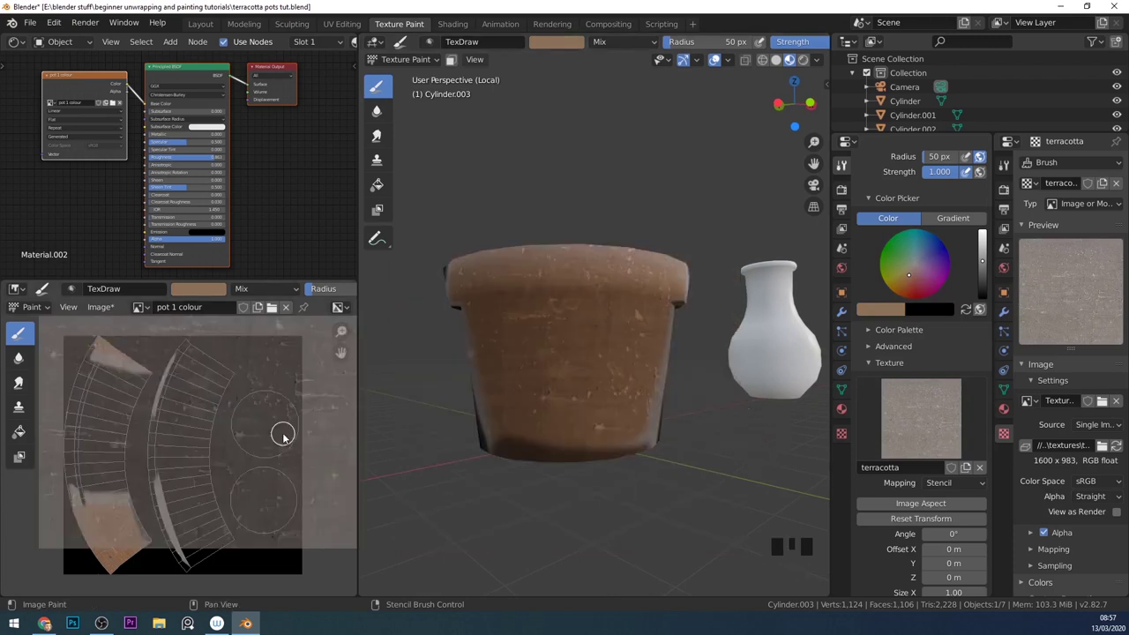
key(ctrl+z)
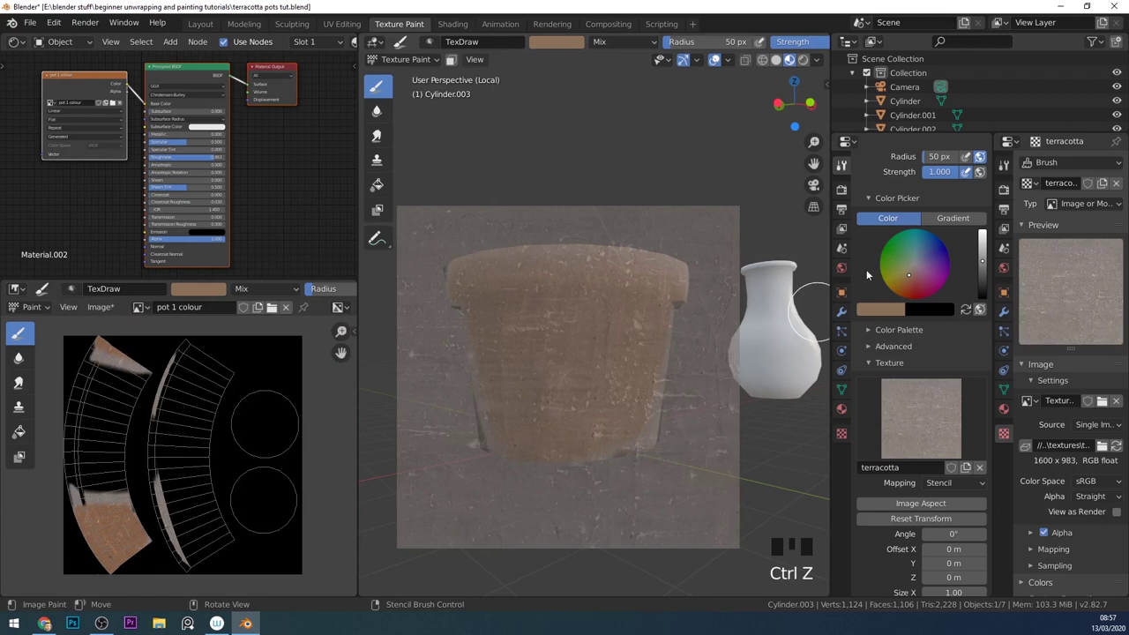
Step: Lower the brush strength to 0.067 and enlarge its radius to 282 px
scroll(958, 222, up, 2)
drag(959, 223, 936, 224)
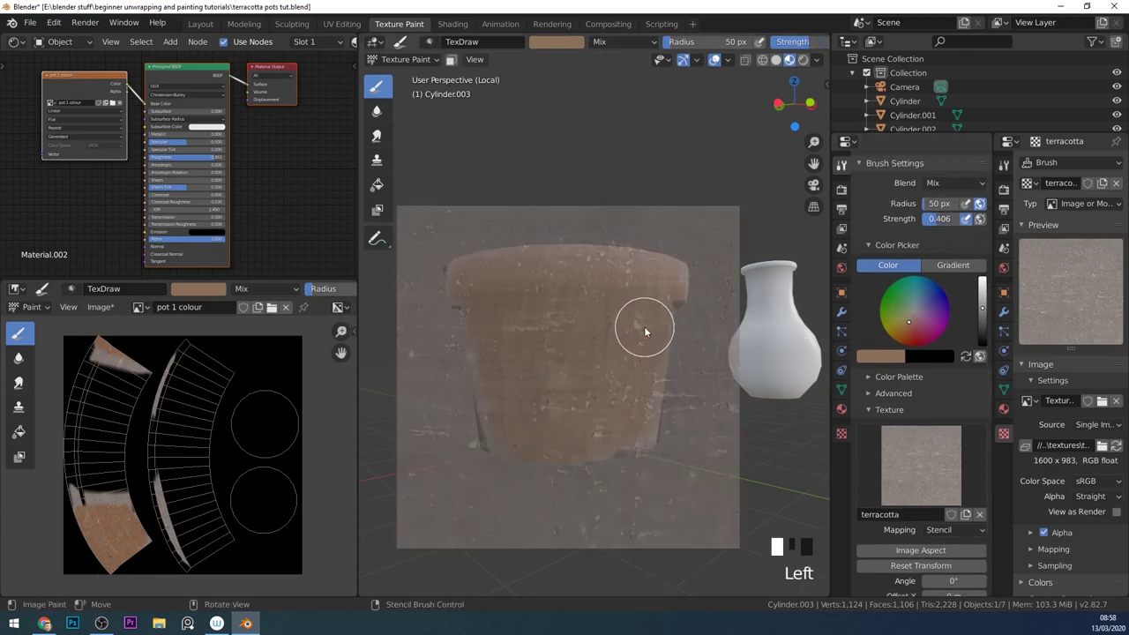
key(shift+f)
click(621, 326)
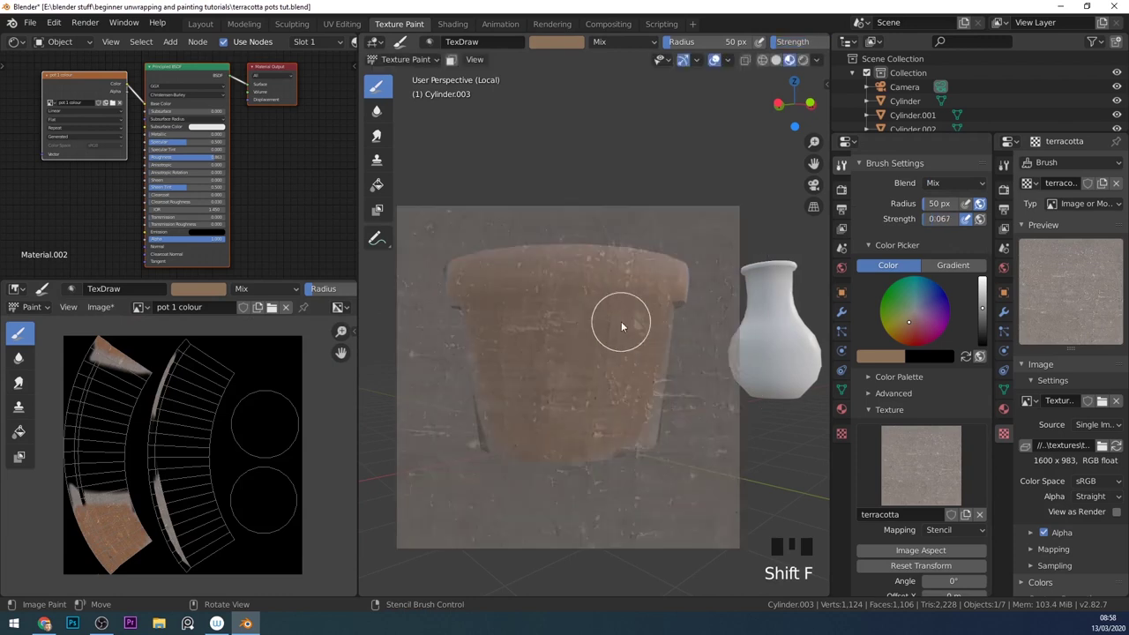
key(f)
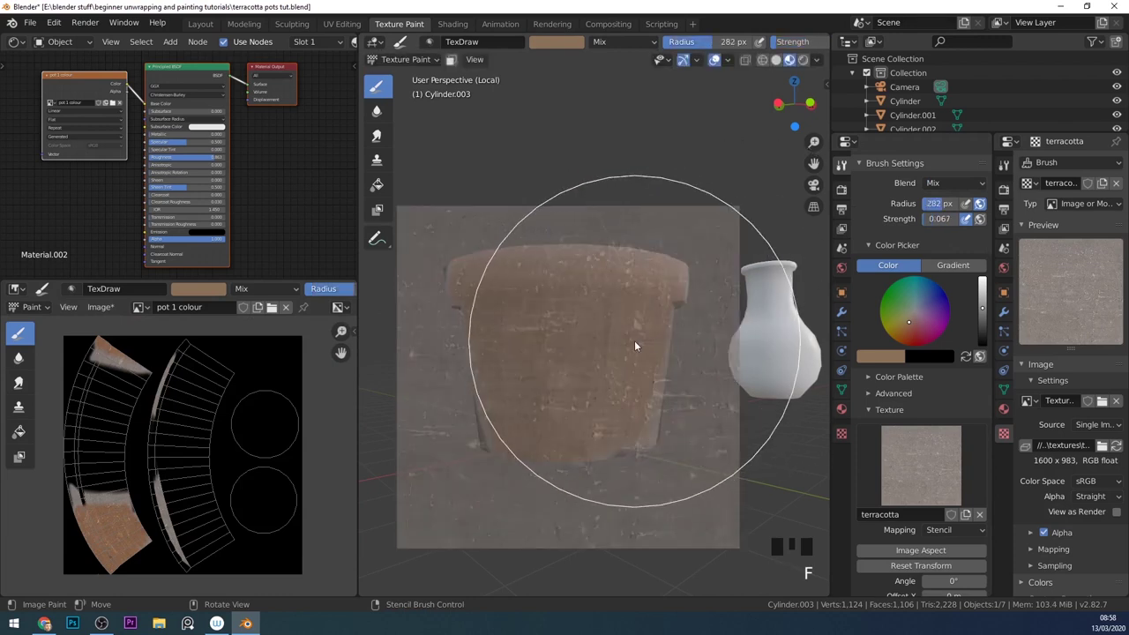
click(634, 340)
Step: Shade the lower part of the pot faintly with the large brown brush and turn to the pot's unpainted side
mouse_move(598, 345)
middle_down()
mouse_move(679, 368)
mouse_move(620, 446)
middle_up()
click(621, 446)
mouse_move(621, 446)
mouse_down()
mouse_move(626, 335)
mouse_move(596, 344)
mouse_move(602, 419)
mouse_up()
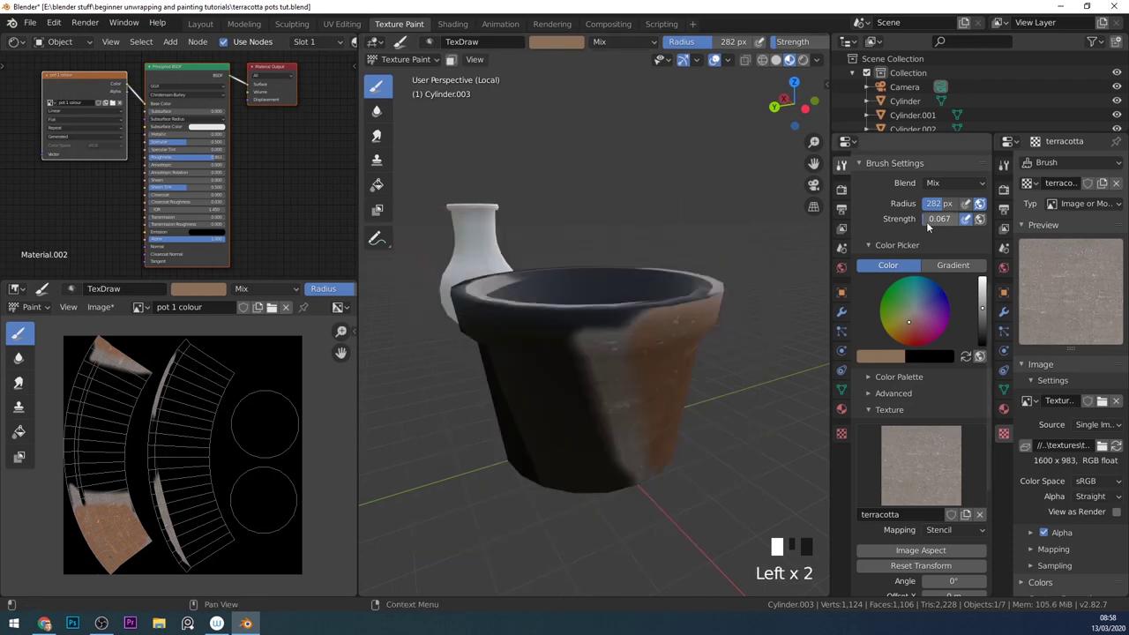
Step: Raise the brush strength to 1.000, paint the pot's dark side with the brown colour, and toggle the strength's pressure sensitivity
drag(927, 222, 982, 219)
mouse_move(586, 416)
mouse_down()
mouse_move(610, 356)
mouse_move(595, 298)
mouse_move(575, 420)
mouse_up()
mouse_move(575, 420)
mouse_down()
mouse_move(573, 453)
mouse_move(608, 379)
mouse_move(588, 359)
mouse_up()
click(967, 220)
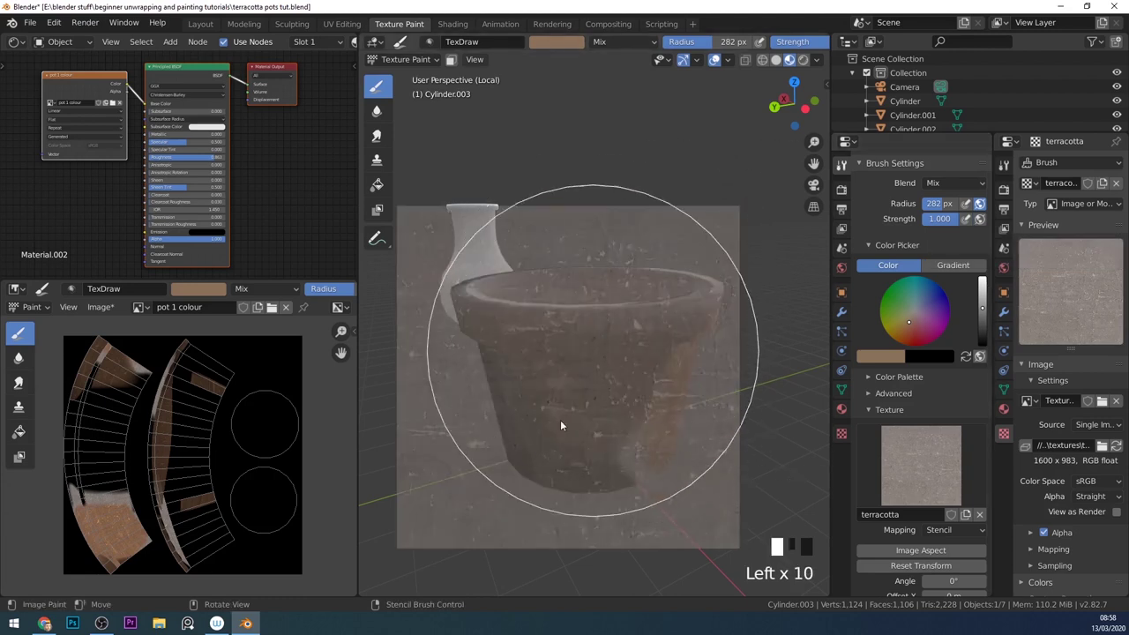
Step: Brighten the brush colour back to light peach and paint the pot's remaining sides through the stencil
drag(985, 313, 985, 274)
drag(739, 374, 619, 383)
middle_drag(608, 382, 688, 381)
drag(670, 378, 570, 370)
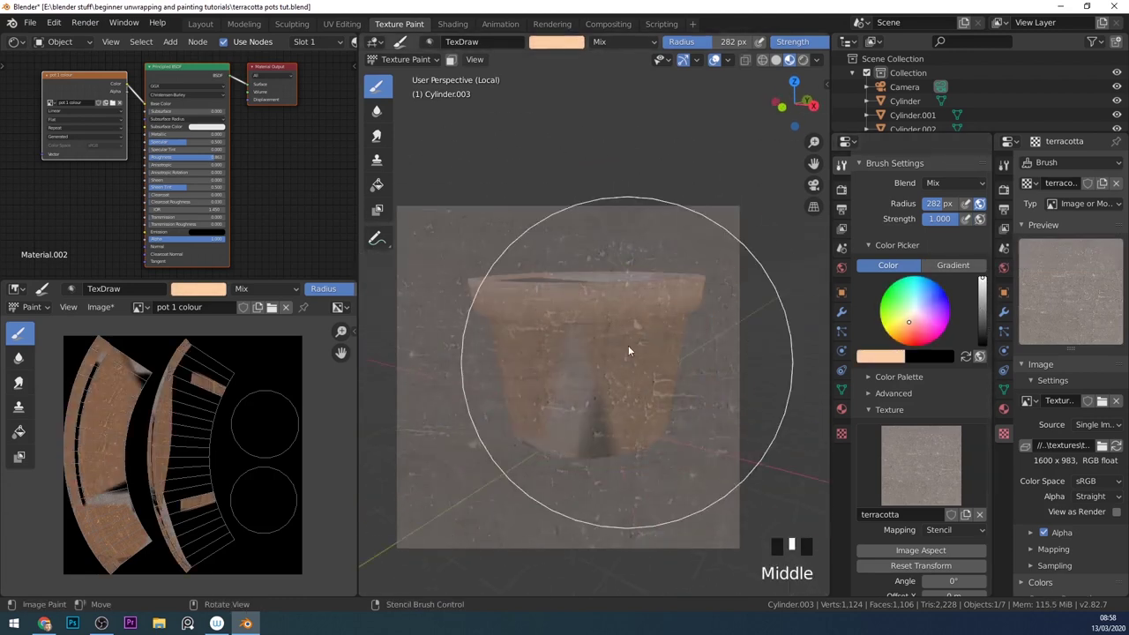
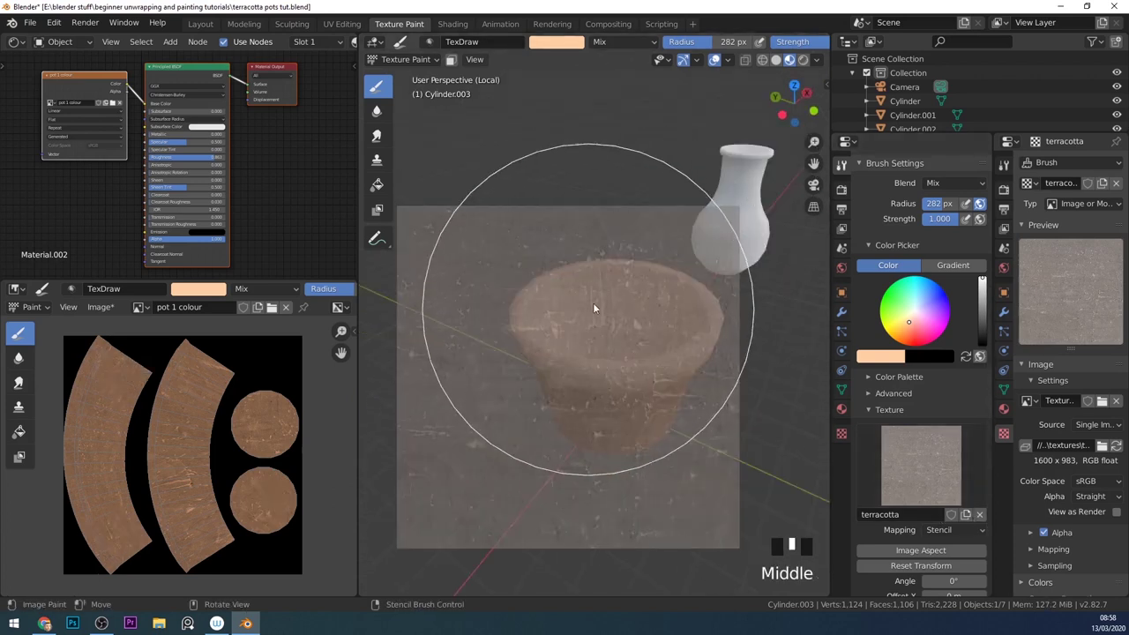
Step: Clear the brush texture to see the pot's dark side clearly, and reassign the terracotta texture to the brush
click(978, 515)
mouse_move(753, 449)
middle_down()
mouse_move(704, 375)
mouse_move(663, 446)
mouse_move(675, 424)
mouse_move(667, 373)
mouse_move(788, 378)
mouse_move(686, 414)
mouse_move(736, 418)
mouse_move(686, 424)
mouse_move(697, 351)
middle_up()
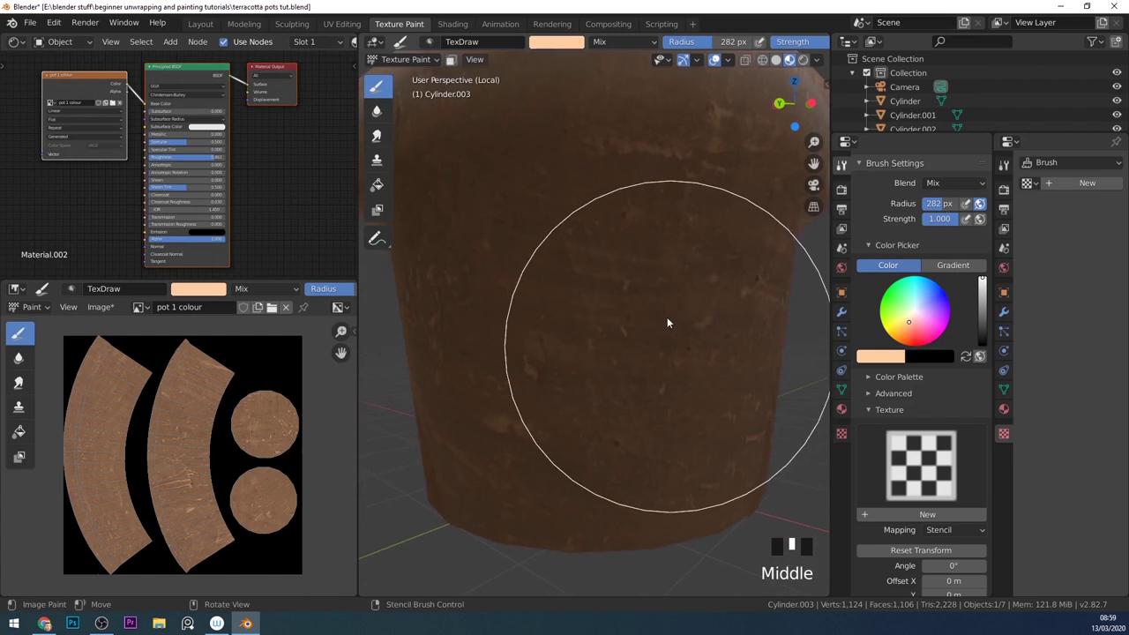
click(967, 530)
click(956, 453)
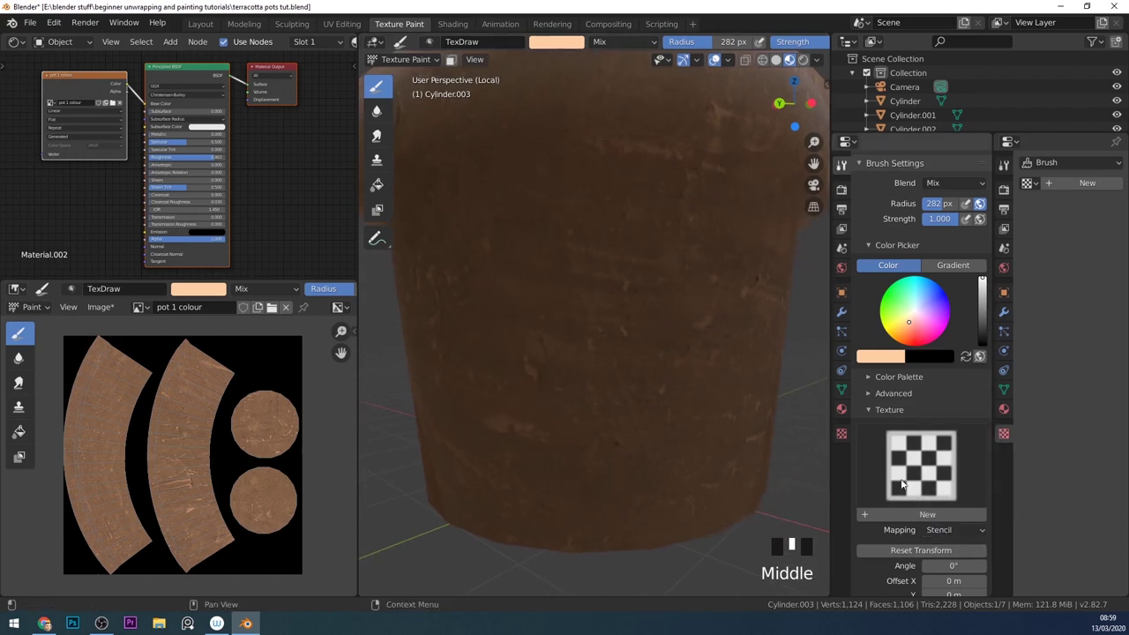
click(923, 467)
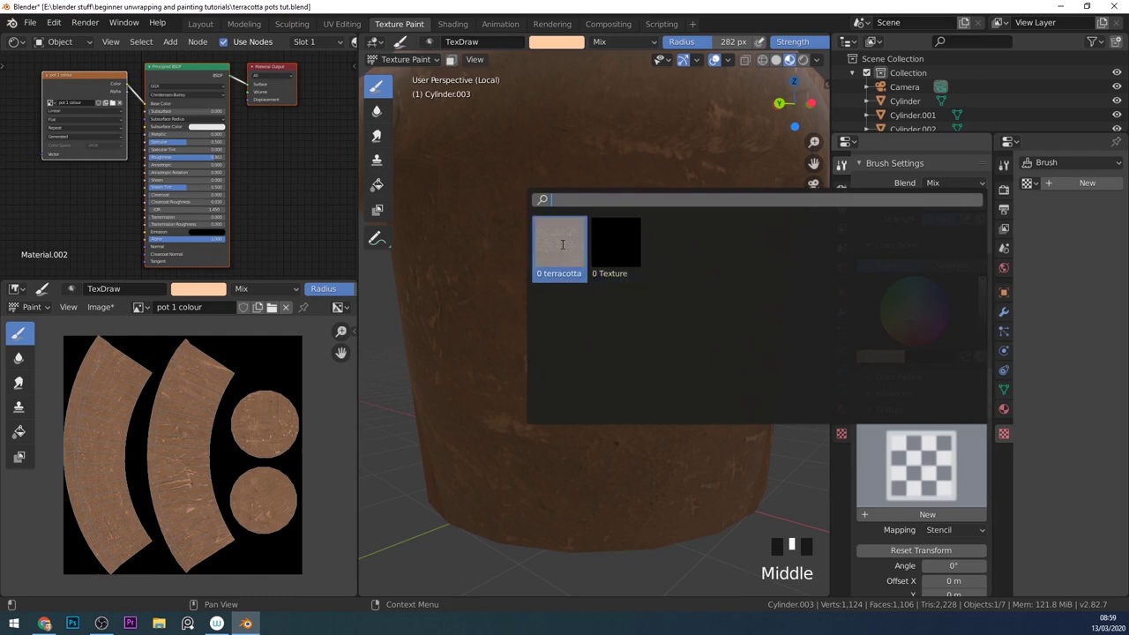
click(562, 245)
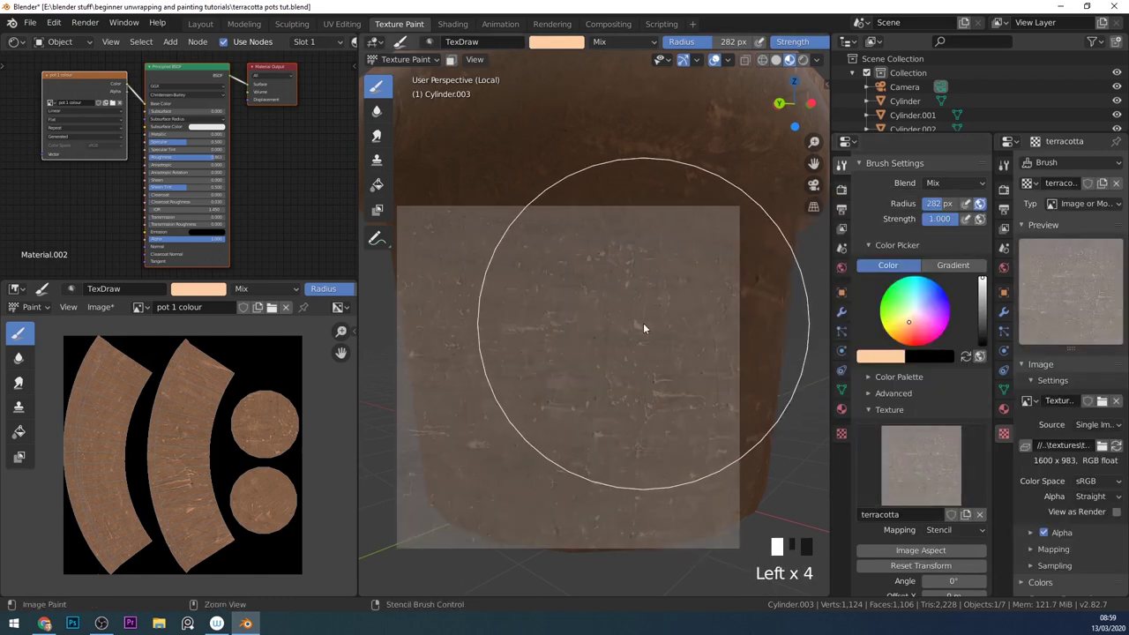
Step: Enlarge the stencil to cover the whole pot, paint the facing side through it and clear the brush texture
mouse_move(639, 329)
shift+right_down()
mouse_move(677, 319)
mouse_move(712, 290)
shift+right_up()
mouse_move(641, 322)
mouse_down()
mouse_move(558, 256)
mouse_move(584, 342)
mouse_up()
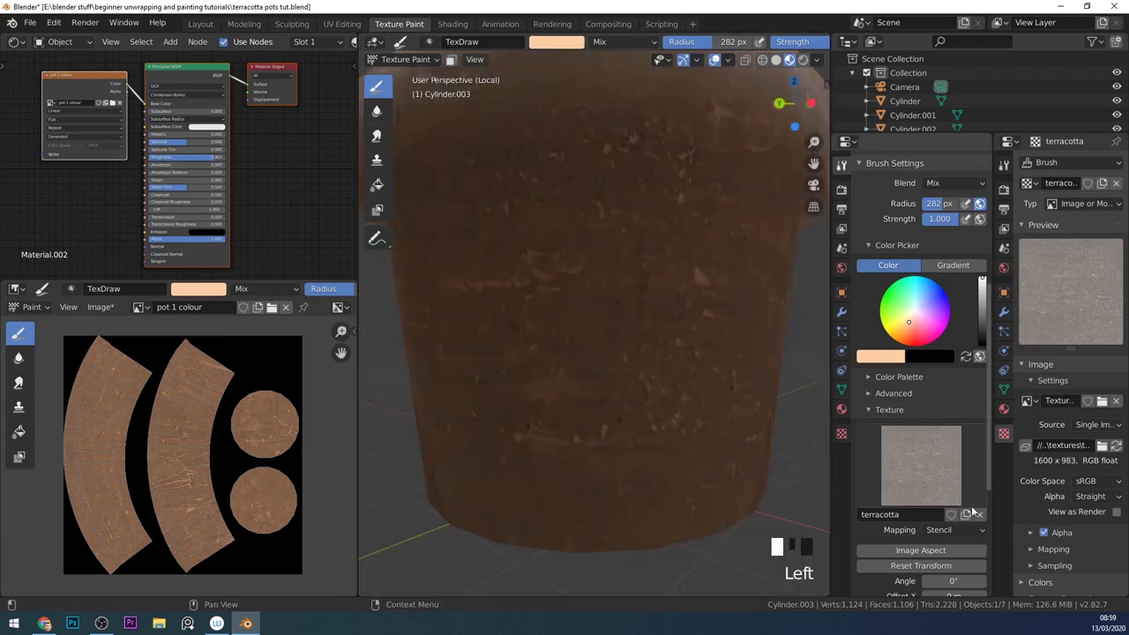
click(977, 513)
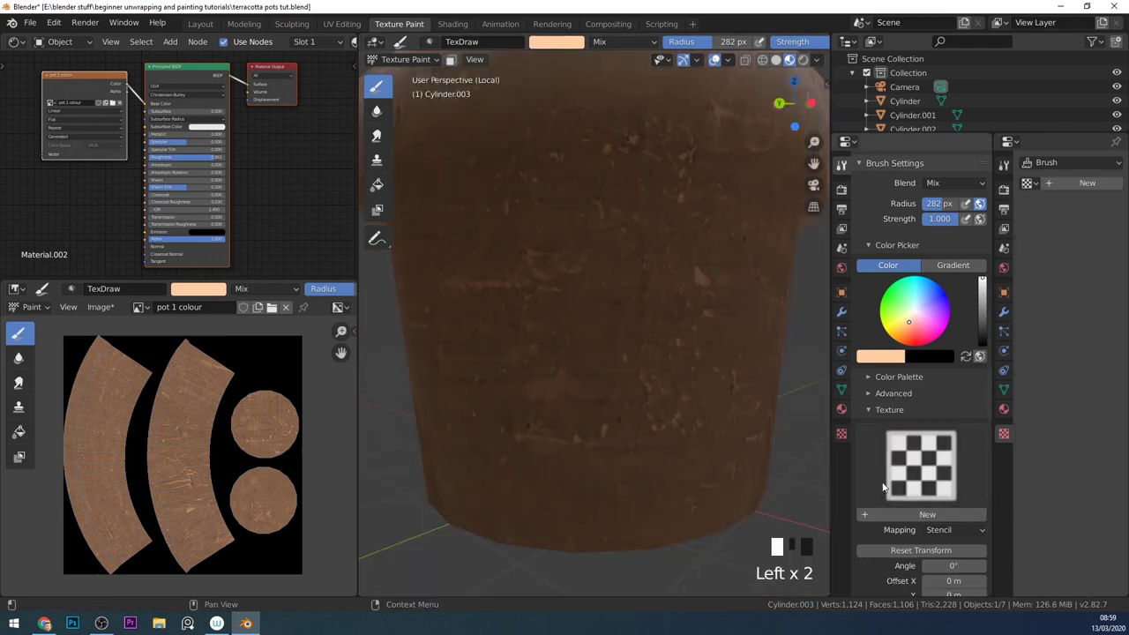
Step: Turn to another outer side of the pot, reassign the terracotta texture and paint that side through the stencil
middle_drag(670, 371, 598, 411)
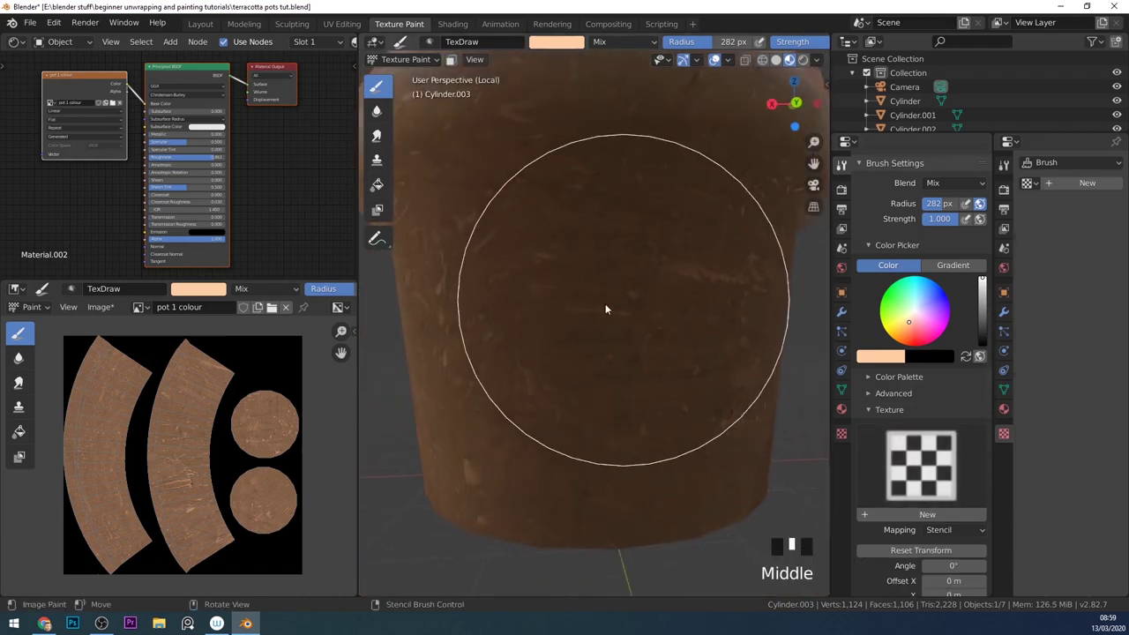
click(941, 470)
click(565, 250)
click(643, 335)
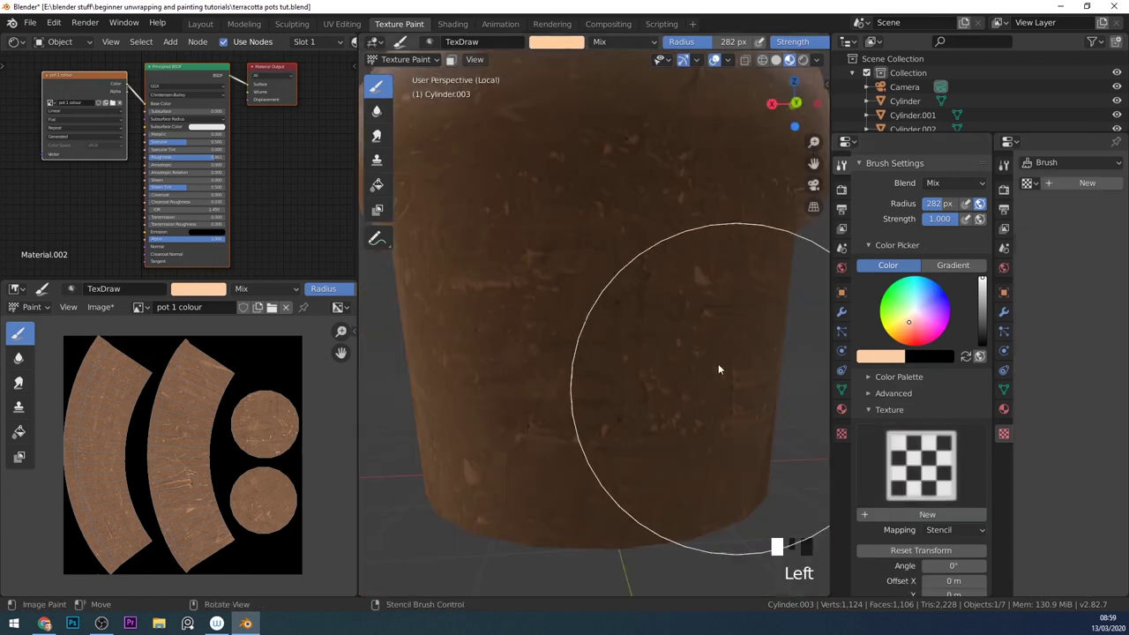
mouse_move(718, 363)
ctrl+middle_down()
mouse_move(639, 394)
mouse_move(746, 382)
mouse_move(775, 364)
mouse_move(712, 400)
mouse_move(673, 372)
mouse_move(617, 284)
mouse_move(685, 297)
mouse_move(682, 343)
ctrl+middle_up()
Step: Reassign the terracotta texture, resize the brush and paint the pot's rim through the stencil
click(925, 469)
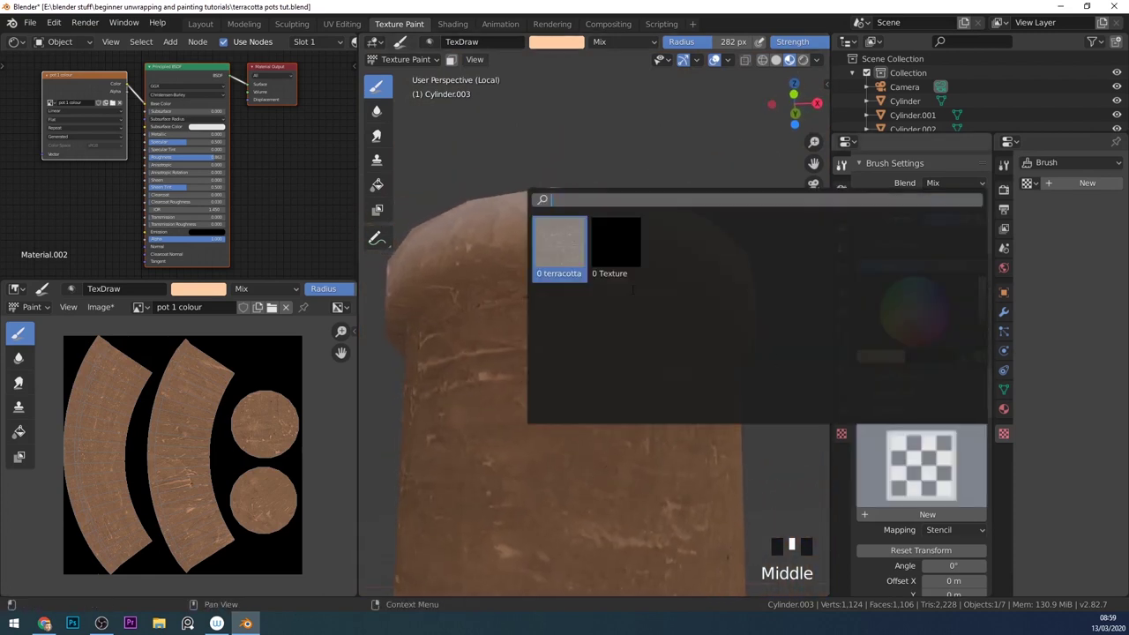
click(560, 243)
key(f)
click(657, 328)
drag(526, 313, 533, 303)
middle_drag(533, 302, 587, 326)
drag(587, 326, 604, 334)
mouse_move(604, 334)
middle_down()
mouse_move(626, 350)
mouse_move(734, 337)
mouse_move(670, 343)
mouse_move(617, 312)
mouse_move(615, 338)
middle_up()
click(670, 382)
mouse_move(670, 382)
middle_down()
mouse_move(601, 487)
mouse_move(661, 392)
mouse_move(622, 366)
mouse_move(592, 275)
mouse_move(590, 309)
middle_up()
Step: Set the brush radius to 159 px and paint further areas around the pot through the stencil
key(f)
click(555, 320)
middle_drag(695, 265, 626, 449)
drag(625, 454, 550, 322)
middle_drag(549, 323, 648, 357)
click(652, 368)
mouse_move(604, 328)
middle_down()
mouse_move(727, 328)
mouse_move(921, 407)
middle_up()
Step: Clear the texture to find the pot's underside, reassign the terracotta texture and paint the underside
click(979, 514)
middle_drag(710, 424, 805, 278)
click(938, 467)
click(679, 323)
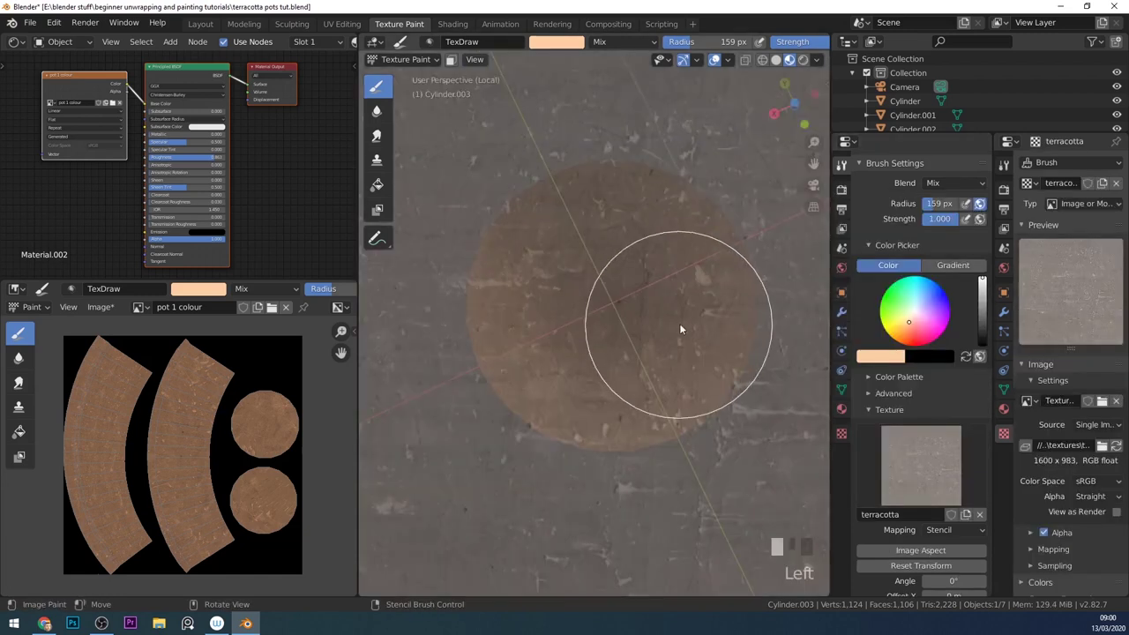
drag(546, 244, 687, 326)
Step: Clear the texture to frame the pot's lower outer wall from below, and reassign the terracotta texture
click(979, 514)
middle_drag(756, 411, 679, 451)
shift+middle_drag(680, 451, 693, 350)
mouse_move(594, 346)
middle_down()
mouse_move(682, 370)
mouse_move(668, 378)
mouse_move(623, 382)
mouse_move(643, 348)
mouse_move(677, 336)
middle_up()
click(941, 490)
click(569, 252)
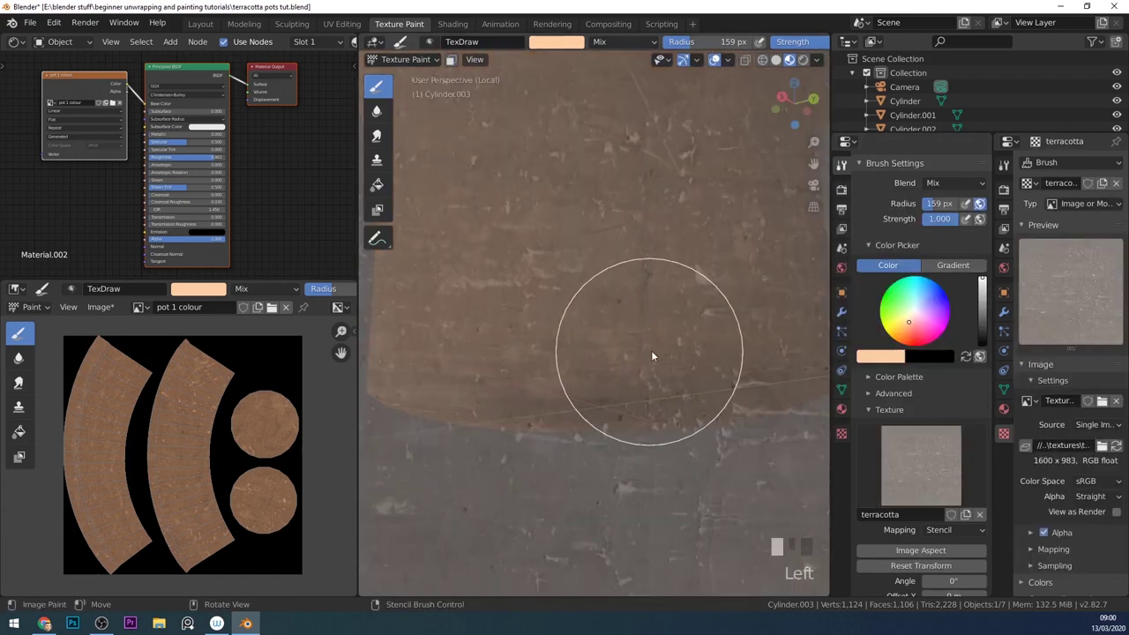
Step: Paint all around the pot's lower outer wall through the stencil, turning the pot between strokes
drag(667, 306, 593, 332)
middle_drag(639, 327, 683, 333)
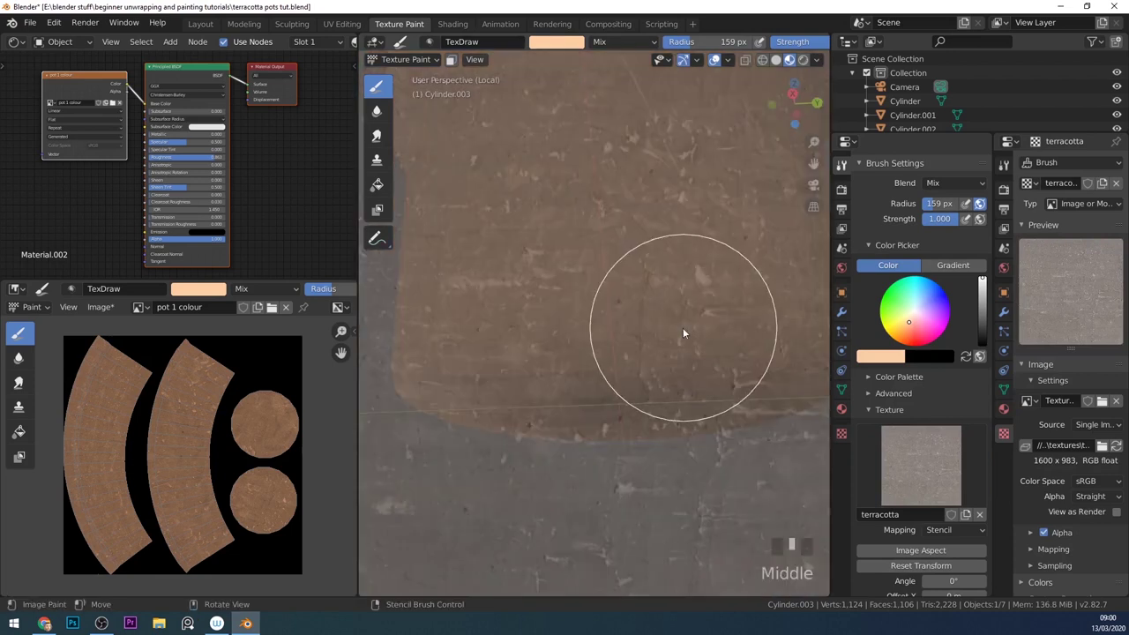
drag(683, 330, 577, 322)
mouse_move(576, 323)
middle_down()
mouse_move(645, 319)
mouse_move(621, 309)
middle_up()
drag(622, 309, 566, 298)
middle_drag(566, 298, 608, 311)
drag(609, 311, 557, 315)
middle_drag(556, 315, 674, 327)
drag(675, 327, 656, 326)
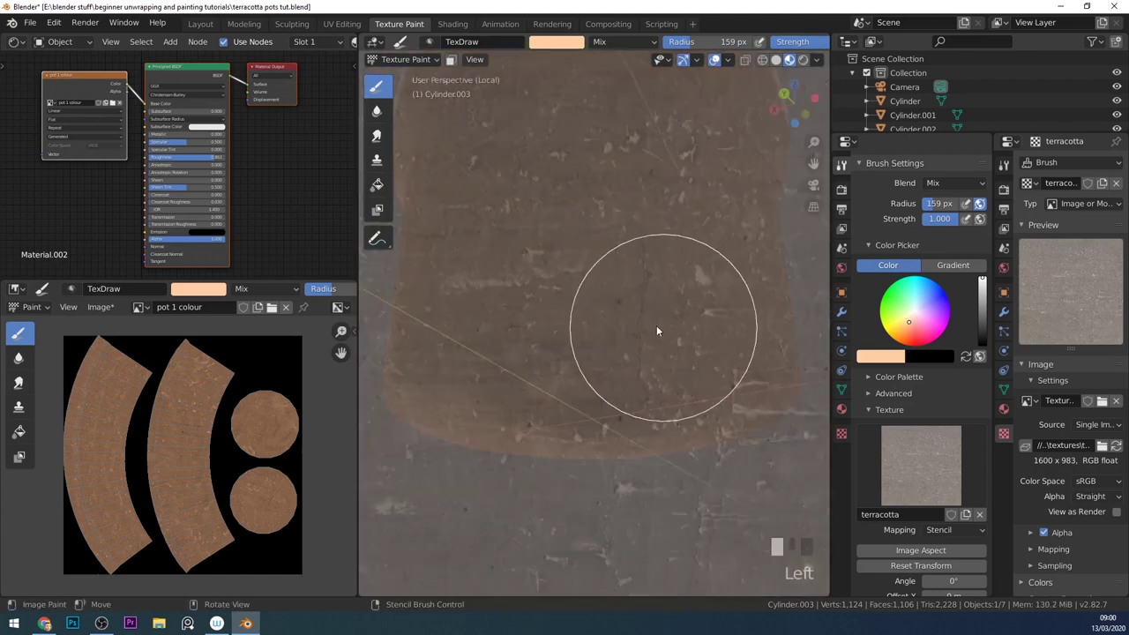
mouse_move(567, 330)
middle_down()
mouse_move(571, 310)
mouse_move(628, 322)
middle_up()
drag(628, 322, 625, 297)
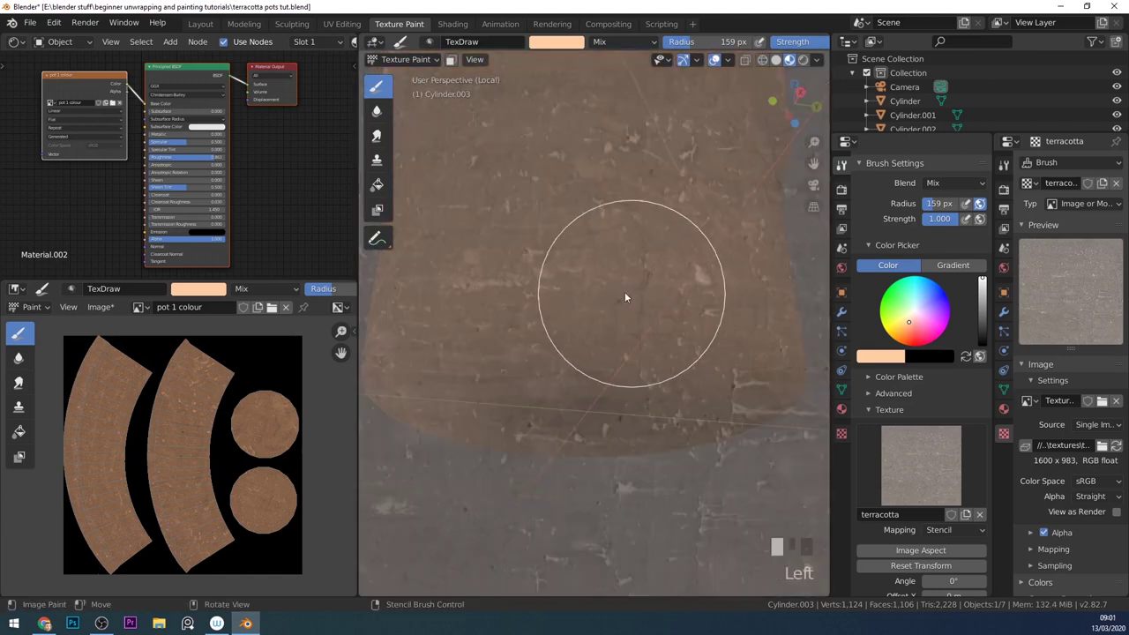
Step: Face the pot's underside with the texture cleared, reassign the terracotta texture and paint over the base again
click(980, 514)
mouse_move(667, 404)
middle_down()
mouse_move(656, 308)
mouse_move(678, 251)
middle_up()
click(974, 516)
click(562, 252)
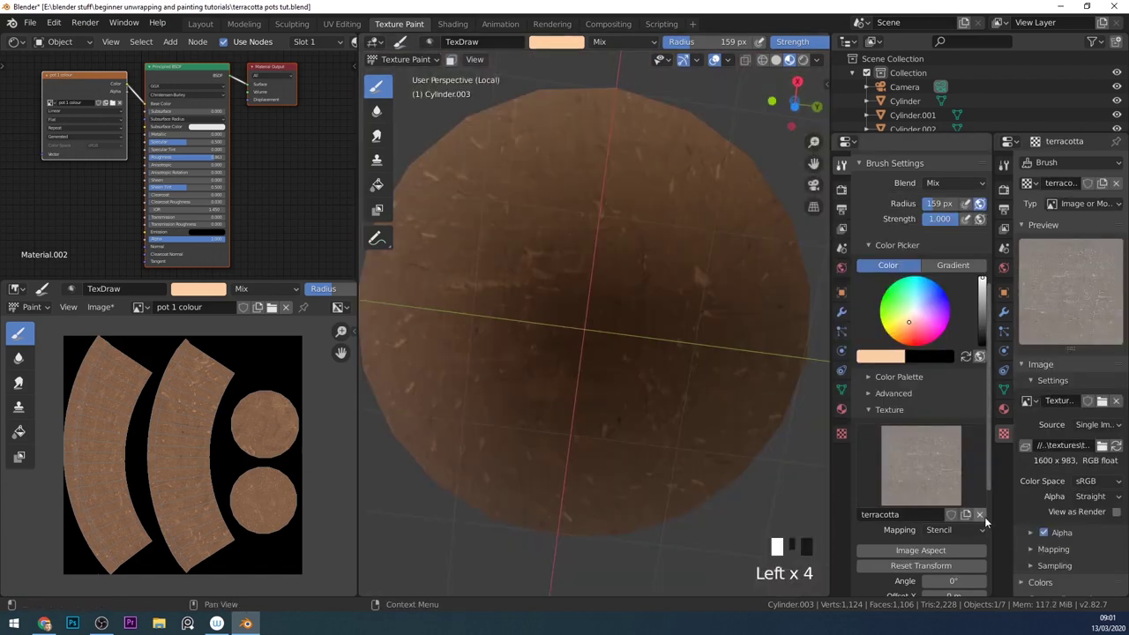
Step: Remove the texture from the brush, return to a view of the whole pot and set the blend mode to Multiply
click(978, 514)
mouse_move(621, 375)
middle_down()
mouse_move(648, 420)
mouse_move(683, 440)
mouse_move(746, 403)
mouse_move(678, 453)
mouse_move(591, 463)
mouse_move(582, 360)
mouse_move(647, 327)
mouse_move(738, 401)
mouse_move(653, 499)
middle_up()
middle_drag(667, 430, 675, 460)
click(947, 182)
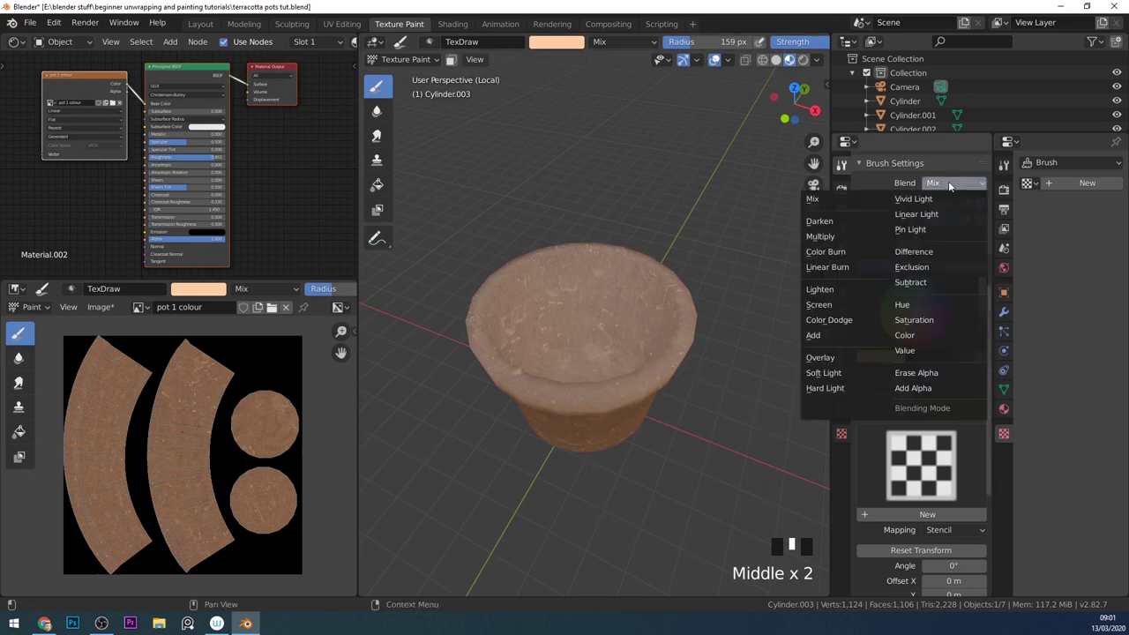
click(834, 236)
Step: Lower the brush strength to 0.328 and darken the brush colour to dark brown
mouse_move(710, 367)
middle_down()
mouse_move(604, 445)
mouse_move(665, 355)
middle_up()
drag(956, 219, 927, 229)
click(981, 323)
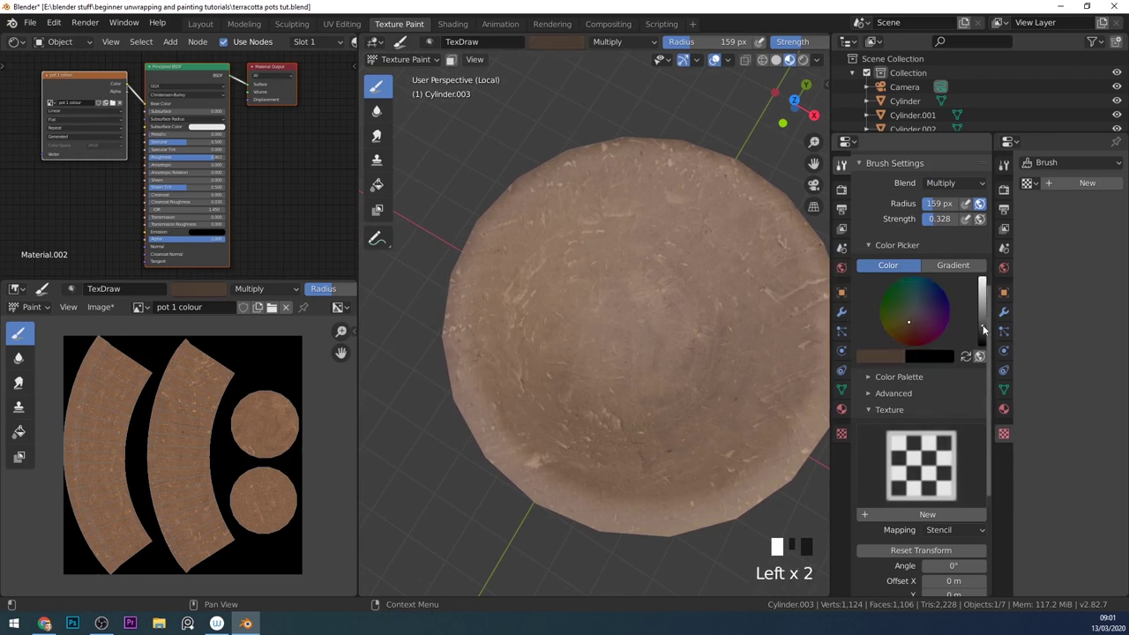
Step: Darken the inside bottom and inner wall of the pot with the Multiply brush
drag(668, 371, 635, 396)
mouse_move(765, 407)
middle_down()
mouse_move(725, 353)
mouse_move(707, 410)
mouse_move(738, 415)
mouse_move(682, 474)
mouse_move(701, 402)
mouse_move(699, 418)
middle_up()
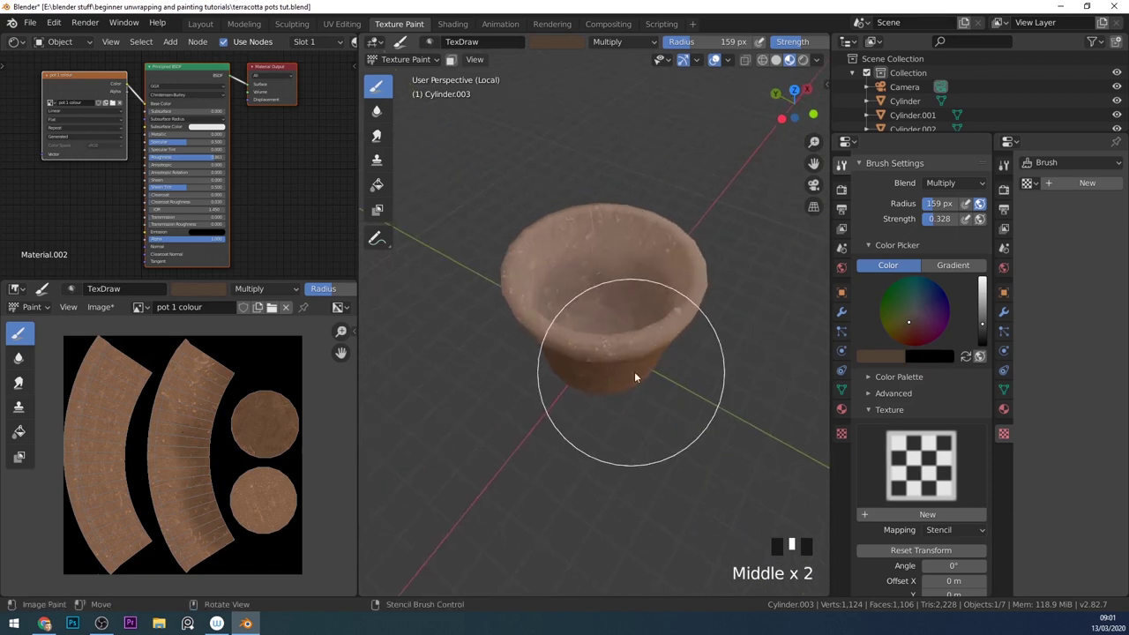
mouse_move(644, 391)
middle_down()
mouse_move(646, 414)
mouse_move(880, 258)
middle_up()
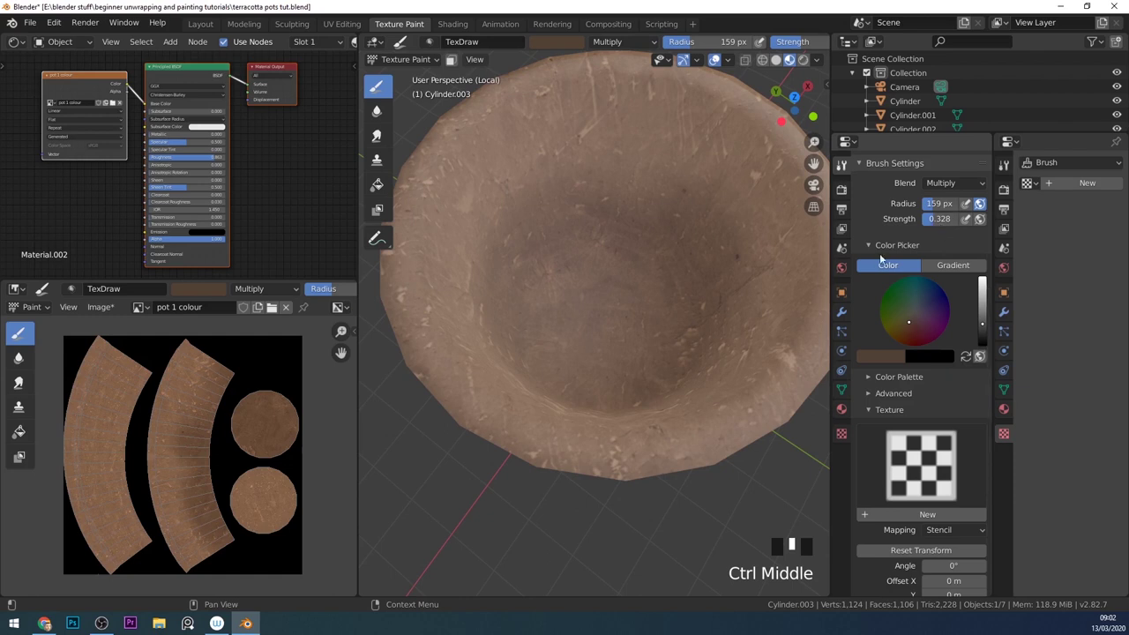
middle_drag(672, 300, 697, 291)
Step: Lower the brush strength to 0.234, enable its pressure sensitivity and try a stroke inside the pot
drag(924, 224, 925, 224)
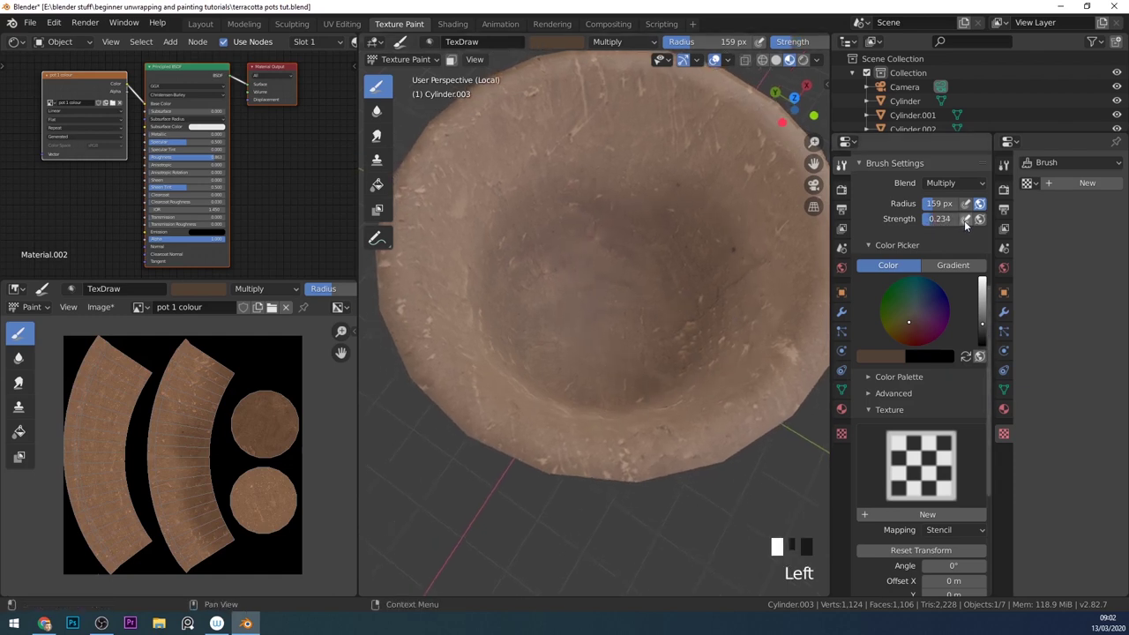
click(965, 219)
drag(615, 162, 595, 160)
middle_drag(647, 353, 895, 246)
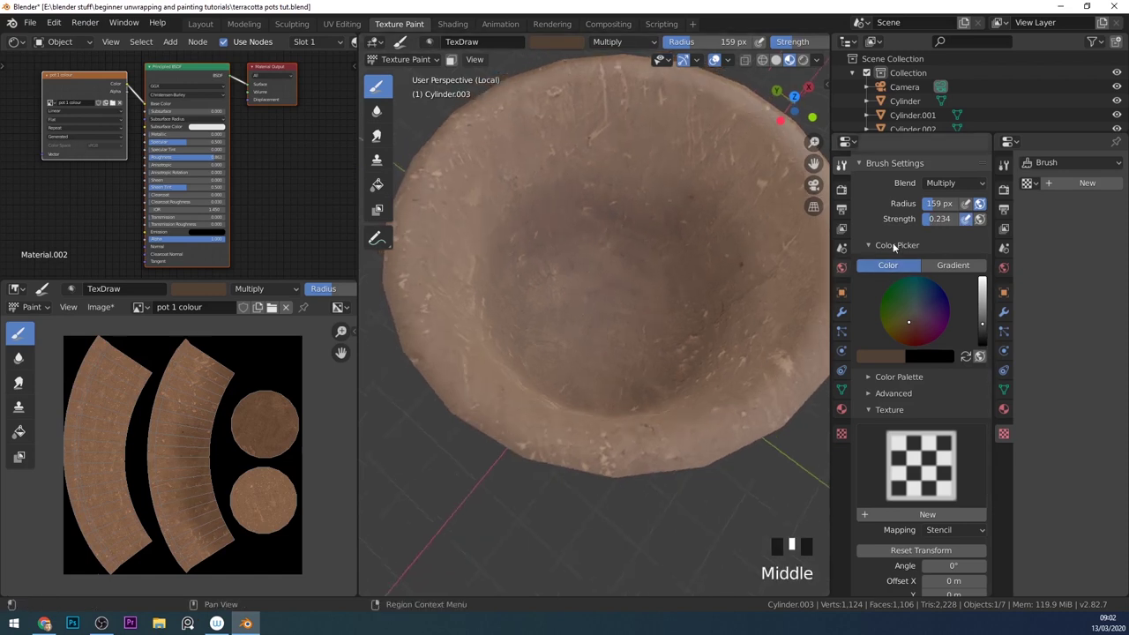
Step: Shade the pot's inner wall below the rim with soft dark strokes from several angles
middle_drag(773, 260, 609, 237)
drag(608, 237, 637, 257)
mouse_move(639, 259)
middle_down()
mouse_move(630, 247)
mouse_move(559, 337)
mouse_move(515, 320)
middle_up()
click(644, 269)
mouse_move(532, 280)
mouse_down()
mouse_move(552, 247)
mouse_move(555, 297)
mouse_up()
mouse_move(555, 298)
middle_down()
mouse_move(577, 287)
mouse_move(628, 353)
middle_up()
drag(565, 397, 562, 363)
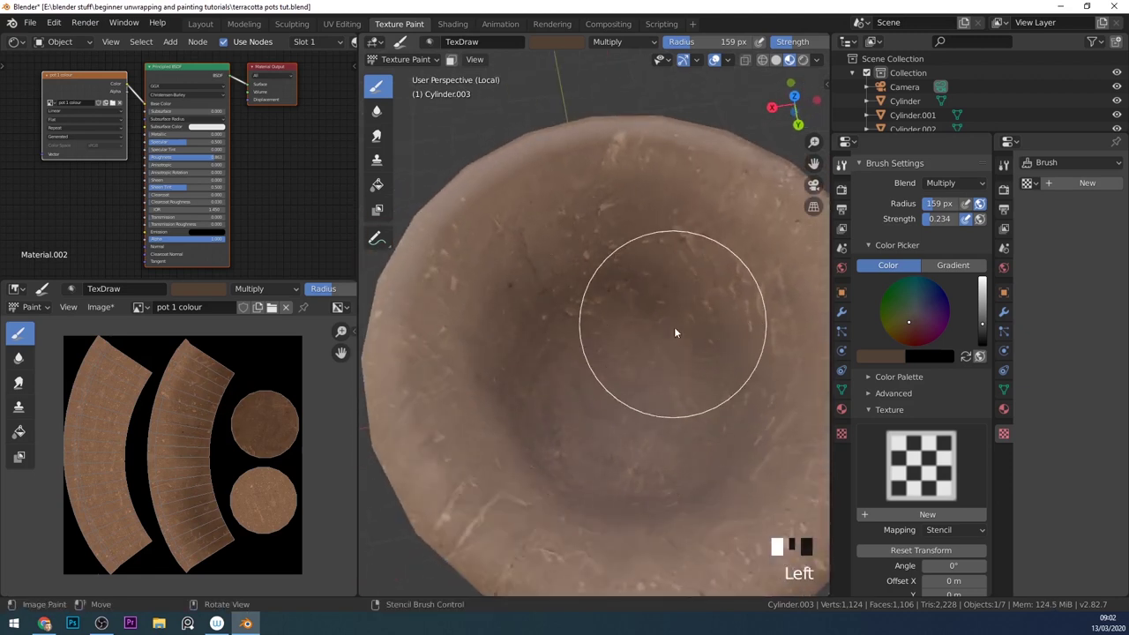
Step: Deepen the shading on the pot's inside bottom and the remaining parts of the inner wall
middle_drag(676, 371, 601, 407)
click(602, 406)
drag(601, 402, 667, 382)
middle_drag(672, 379, 657, 383)
mouse_move(655, 381)
mouse_down()
mouse_move(611, 305)
mouse_move(634, 449)
mouse_move(590, 388)
mouse_up()
drag(534, 314, 582, 358)
mouse_move(581, 360)
middle_down()
mouse_move(494, 346)
mouse_move(610, 260)
mouse_move(530, 302)
middle_up()
click(498, 382)
click(576, 431)
mouse_move(577, 431)
shift+middle_down()
mouse_move(640, 272)
mouse_move(556, 288)
shift+middle_up()
click(580, 429)
click(670, 288)
Step: Reduce the brush radius to 85 px and darken the outer wall just under the rim all around
mouse_move(671, 288)
ctrl+middle_down()
mouse_move(623, 411)
mouse_move(702, 338)
mouse_move(640, 373)
mouse_move(738, 373)
mouse_move(681, 399)
mouse_move(720, 397)
mouse_move(721, 419)
mouse_move(725, 385)
mouse_move(680, 371)
mouse_move(718, 298)
mouse_move(640, 315)
mouse_move(704, 253)
ctrl+middle_up()
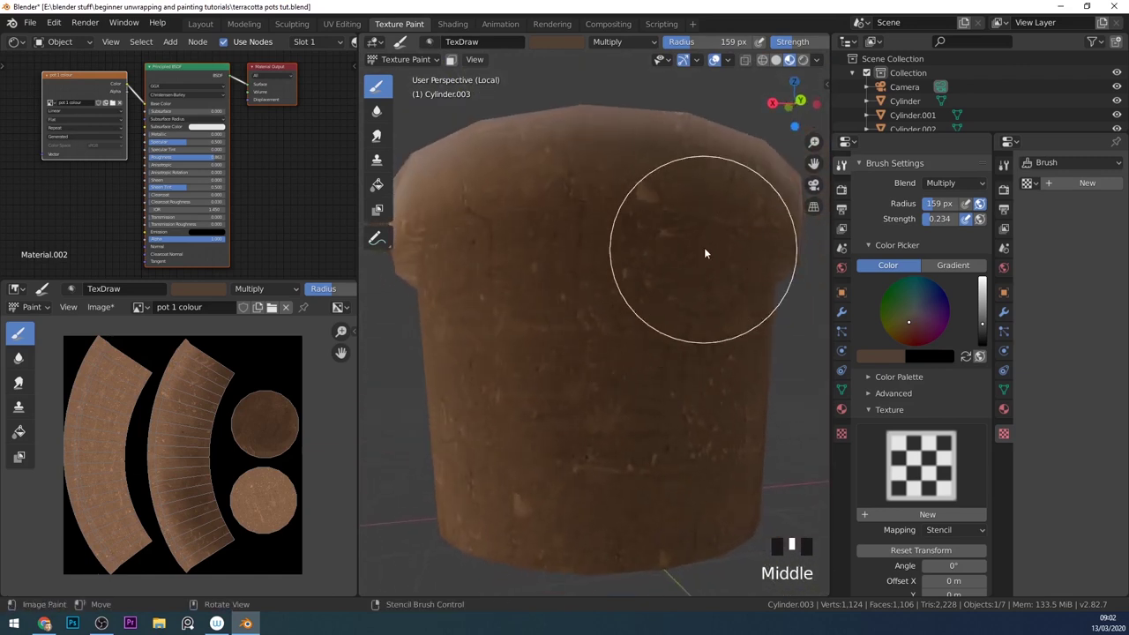
key(f)
click(585, 244)
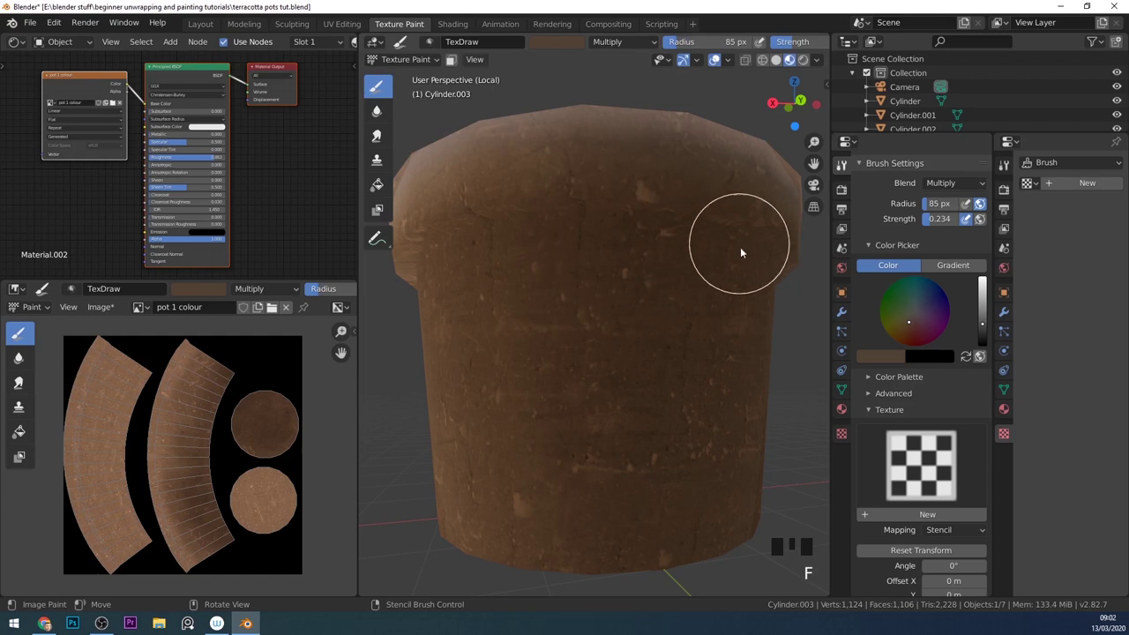
middle_drag(586, 283, 658, 278)
mouse_move(564, 234)
middle_down()
mouse_move(620, 292)
mouse_move(693, 253)
mouse_move(708, 280)
mouse_move(505, 304)
mouse_move(605, 305)
mouse_move(676, 441)
mouse_move(705, 459)
mouse_move(751, 446)
mouse_move(726, 448)
mouse_move(714, 477)
mouse_move(688, 358)
middle_up()
mouse_move(622, 426)
ctrl+middle_down()
mouse_move(652, 348)
mouse_move(677, 320)
mouse_move(672, 363)
mouse_move(687, 366)
ctrl+middle_up()
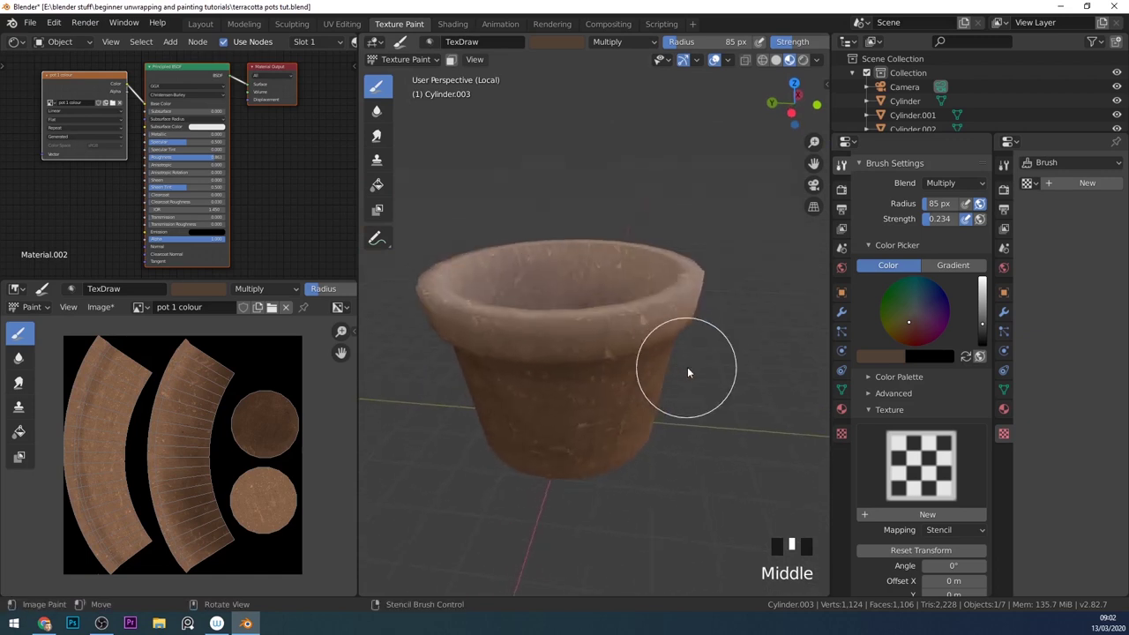
Step: Set the brush blend mode to Screen and brighten the brush colour to light tan
click(950, 184)
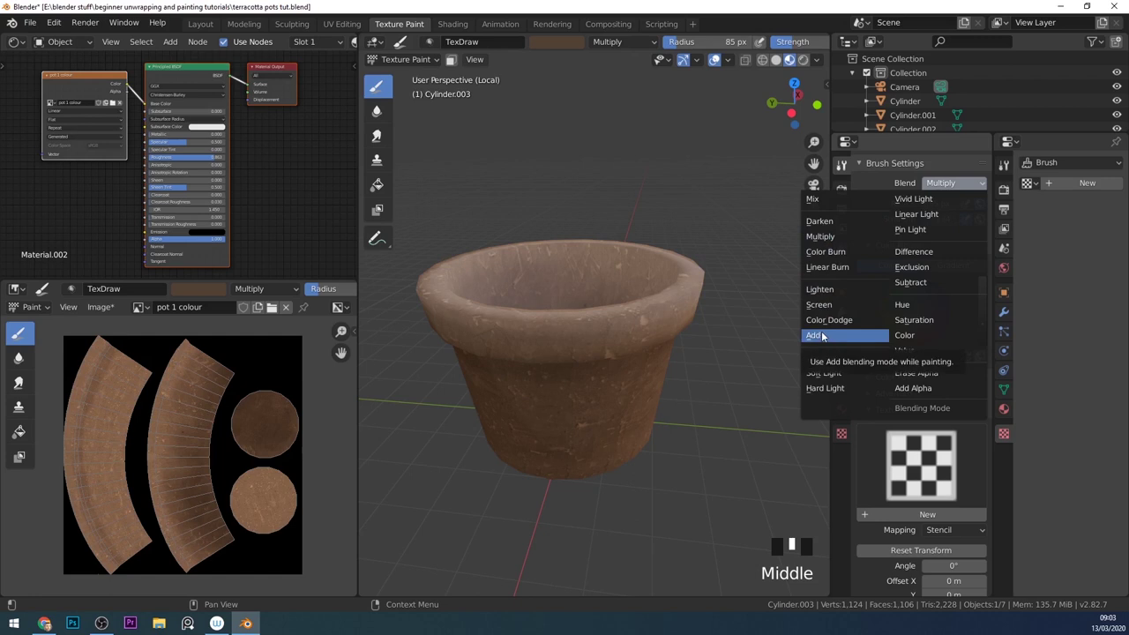
click(825, 304)
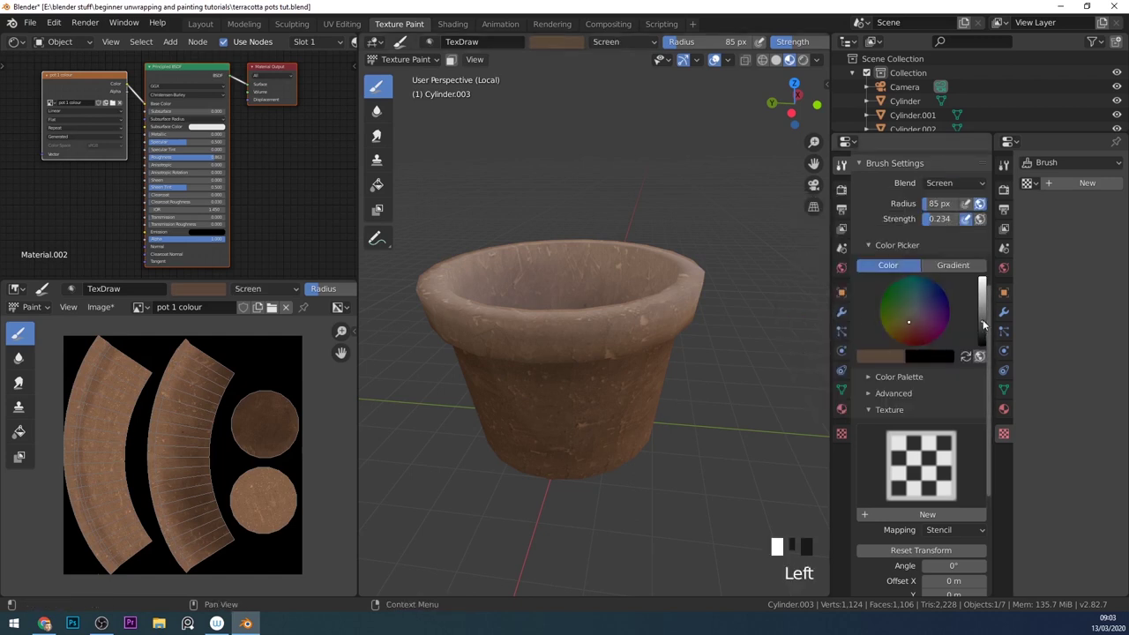
drag(984, 325, 985, 301)
Step: Reduce the brush radius to 26 px and paint light highlights around the pot's rim
mouse_move(811, 331)
middle_down()
mouse_move(690, 386)
mouse_move(648, 371)
mouse_move(572, 383)
mouse_move(663, 394)
mouse_move(737, 349)
middle_up()
click(573, 383)
click(737, 348)
click(720, 357)
mouse_move(586, 346)
middle_down()
mouse_move(721, 356)
mouse_move(625, 340)
mouse_move(693, 348)
mouse_move(570, 348)
mouse_move(691, 333)
mouse_move(597, 426)
mouse_move(677, 433)
mouse_move(723, 423)
mouse_move(688, 420)
mouse_move(730, 355)
mouse_move(721, 332)
middle_up()
click(693, 328)
scroll(638, 379, down, 5)
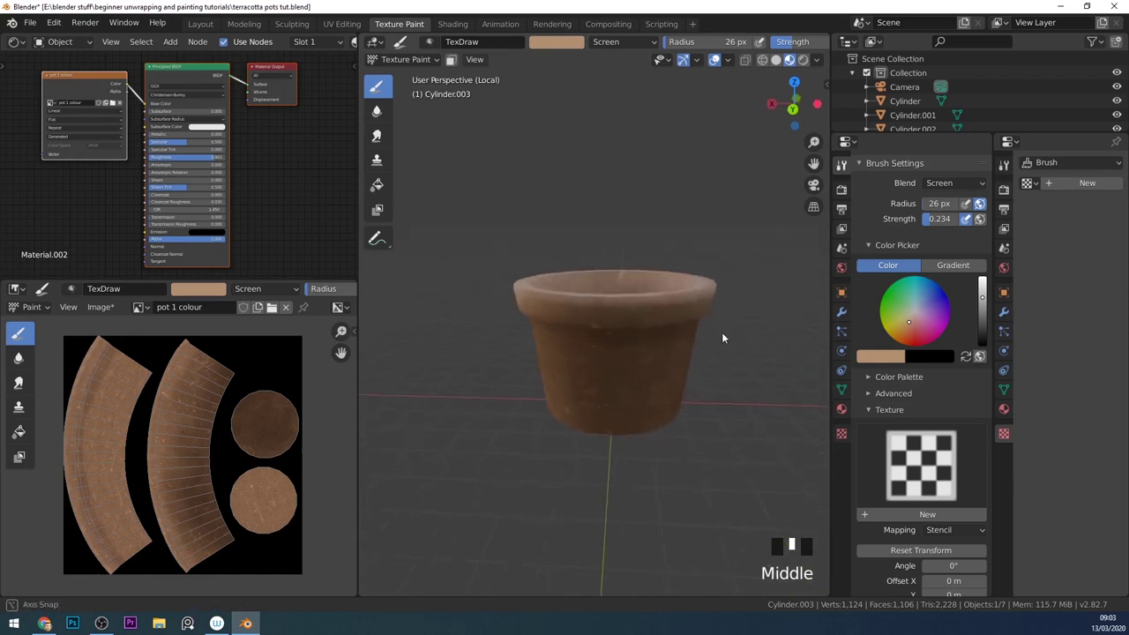
Step: Create a new brush texture named "decal moss"
click(966, 439)
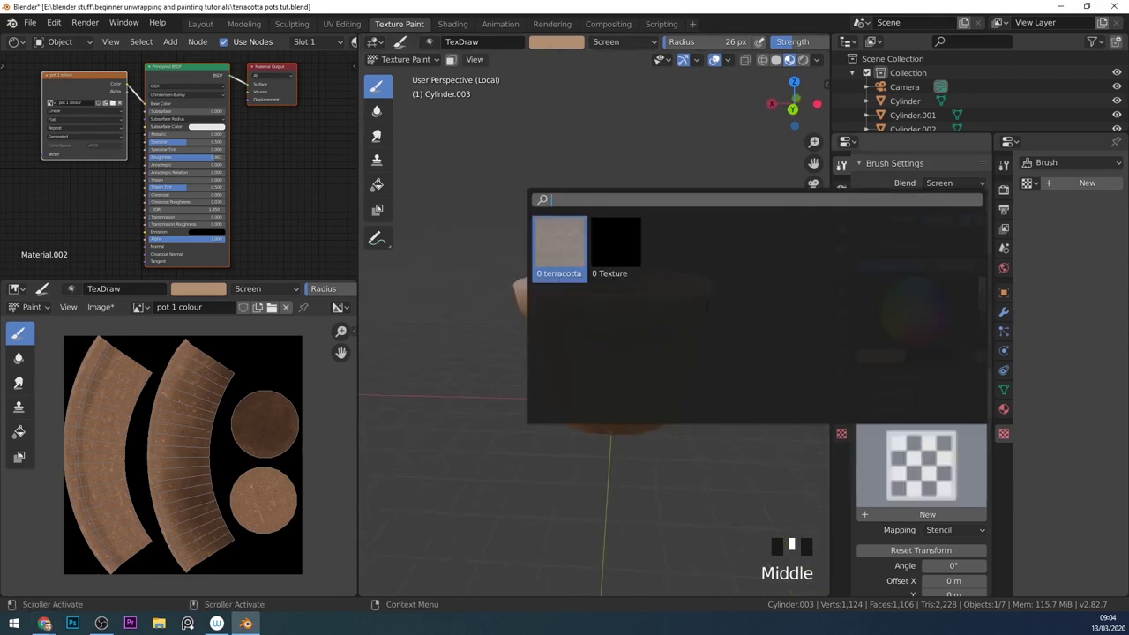
click(942, 515)
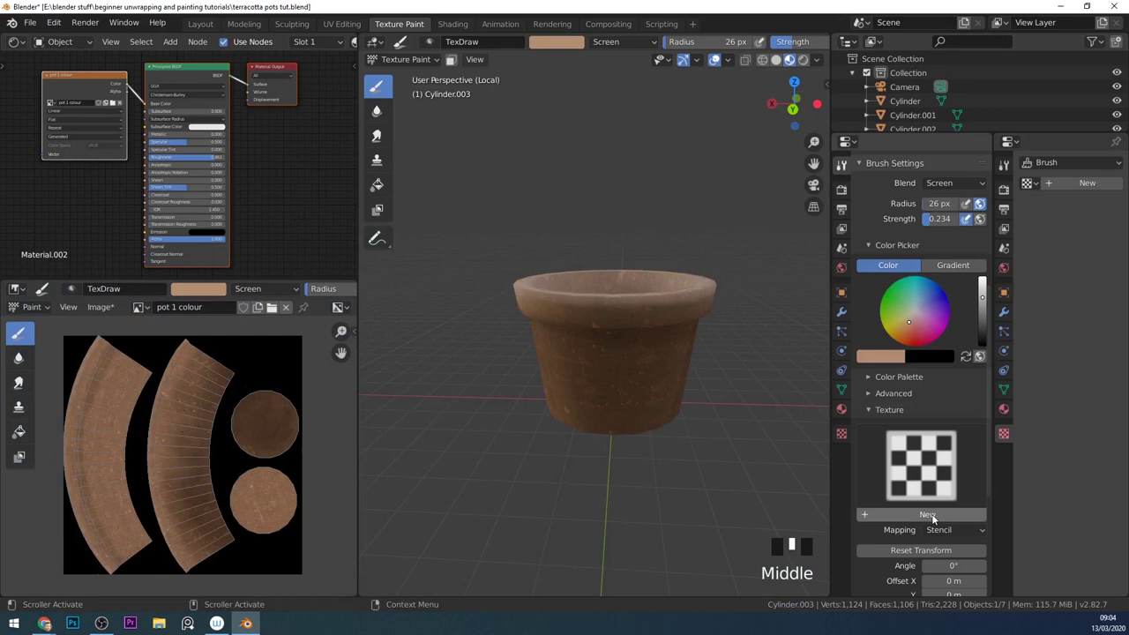
double_click(931, 515)
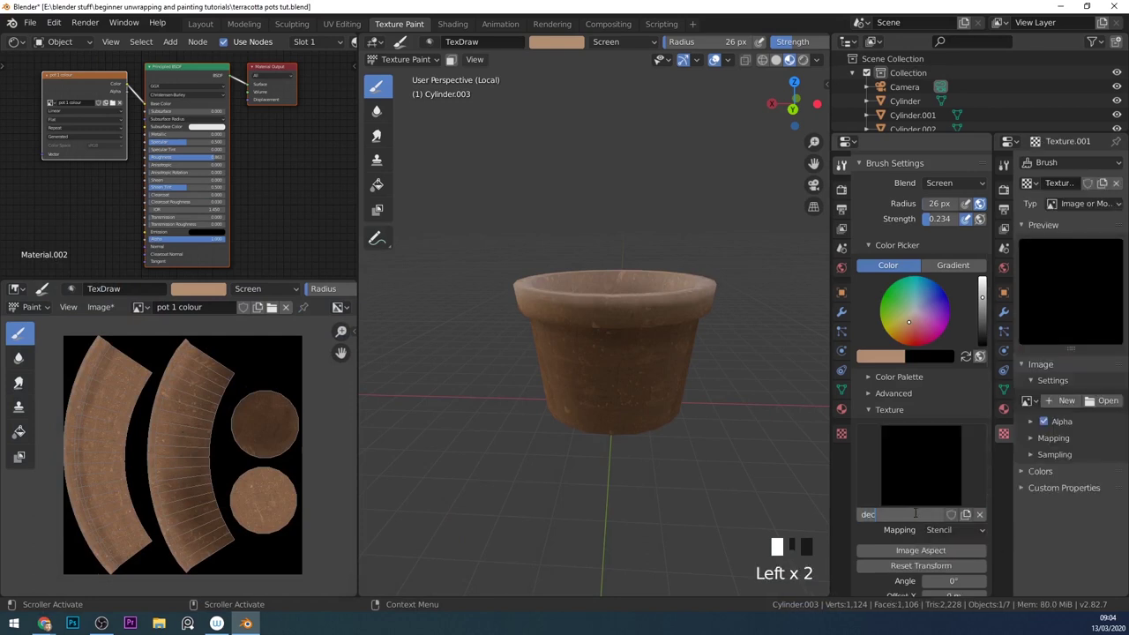
key(Return)
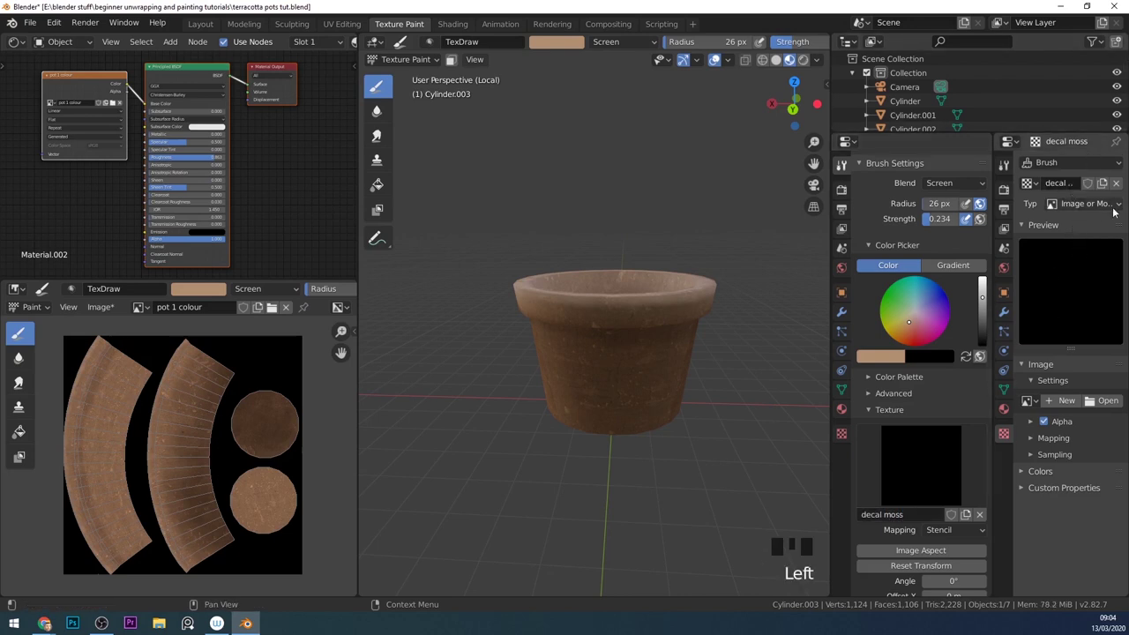
Step: Load the wide, low moss decal PNG from the terracotta folder as the image of the decal moss texture
click(1107, 401)
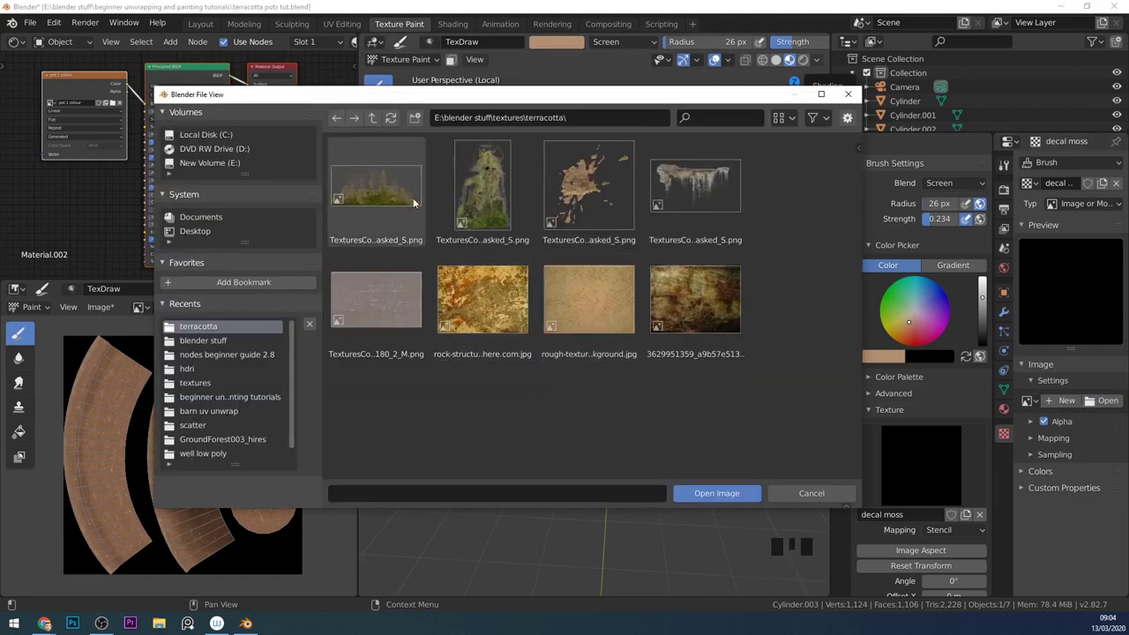
click(377, 199)
click(716, 493)
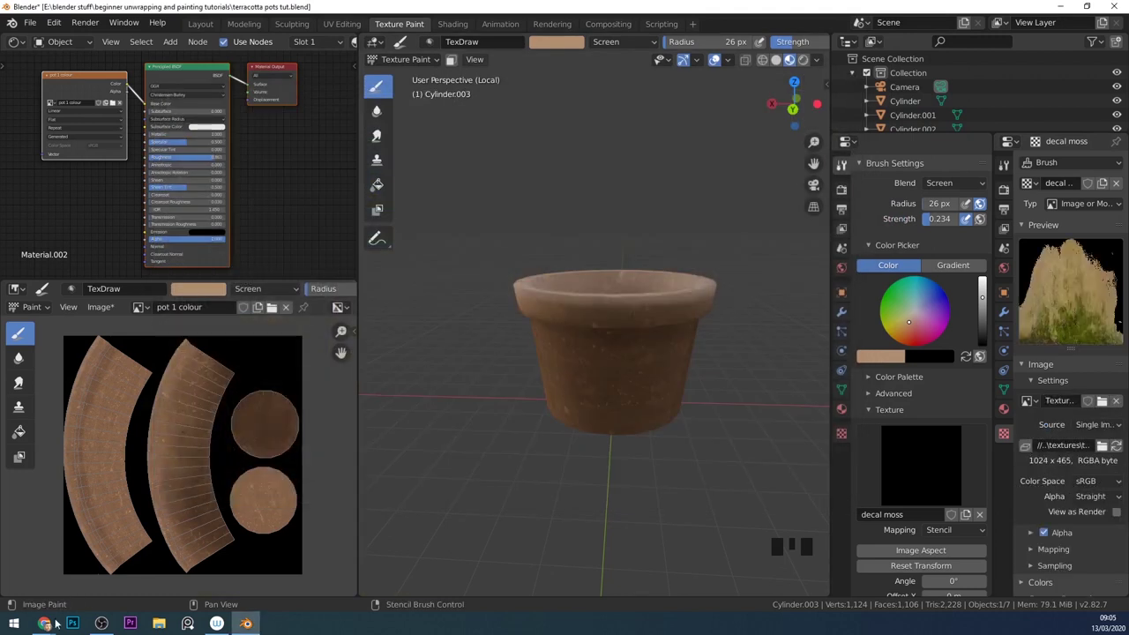
Step: Switch to the Chrome browser window showing the textures.com home page
mouse_move(53, 623)
click(190, 569)
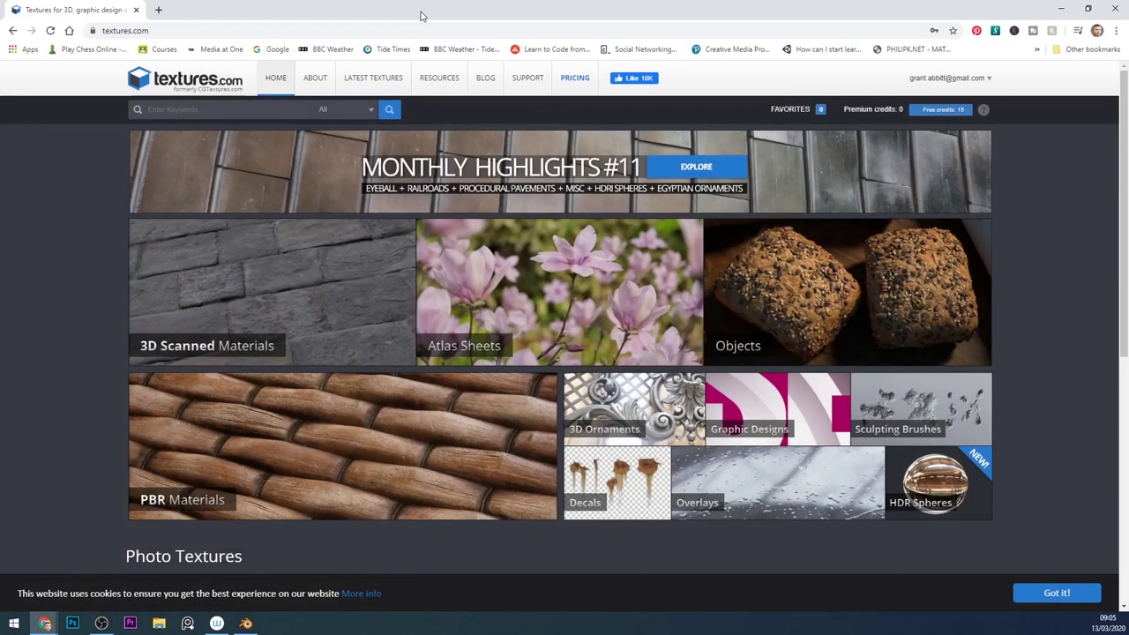
Step: Search textures.com for "decals" and browse the leak, moss, rust and crack decals in the results
click(293, 108)
text(decals)
key(Return)
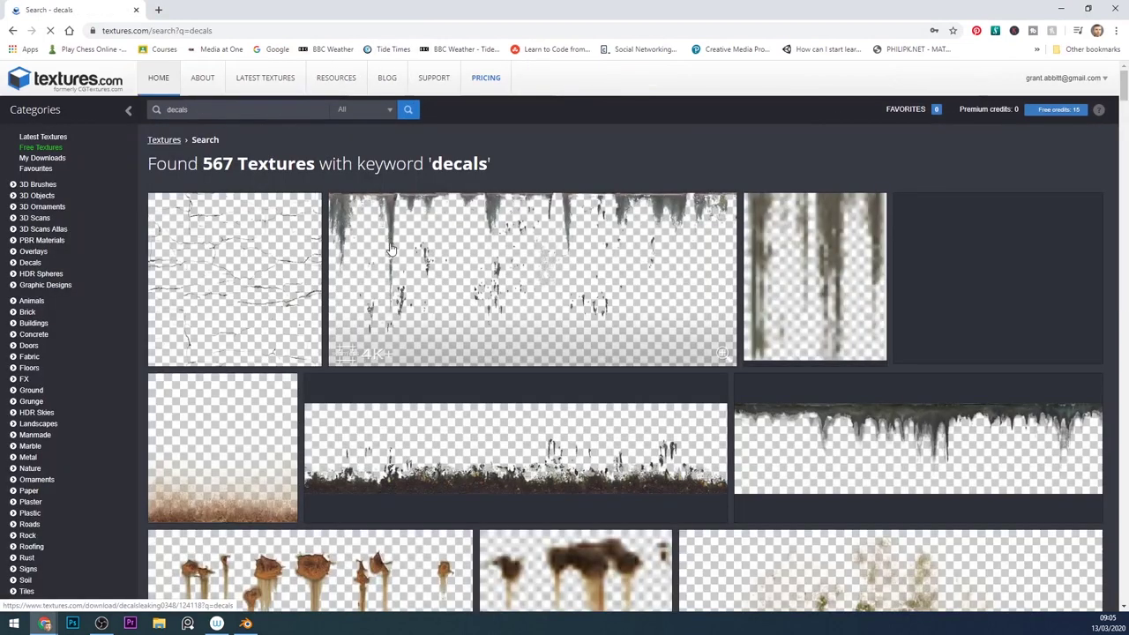
scroll(762, 313, down, 3)
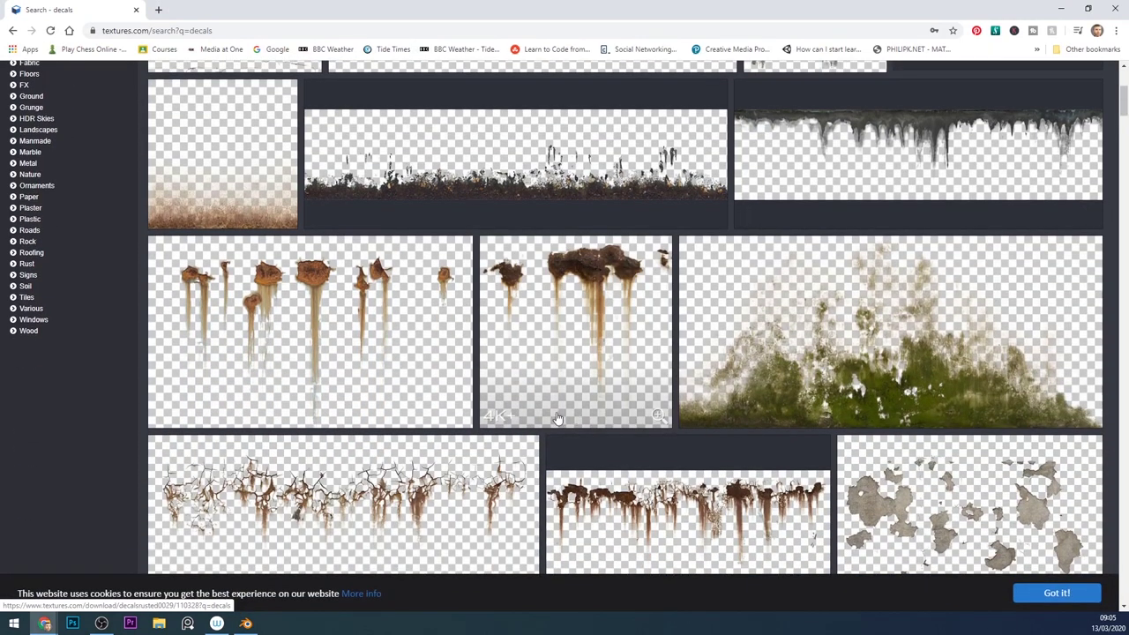
scroll(557, 417, down, 1)
scroll(757, 355, down, 6)
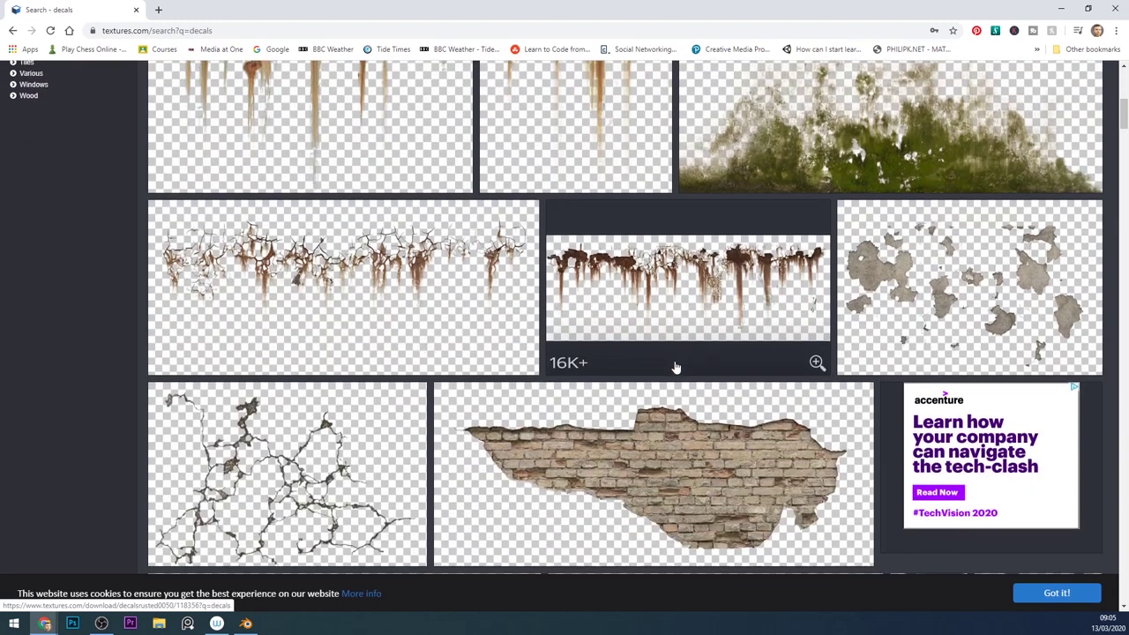
scroll(675, 366, down, 8)
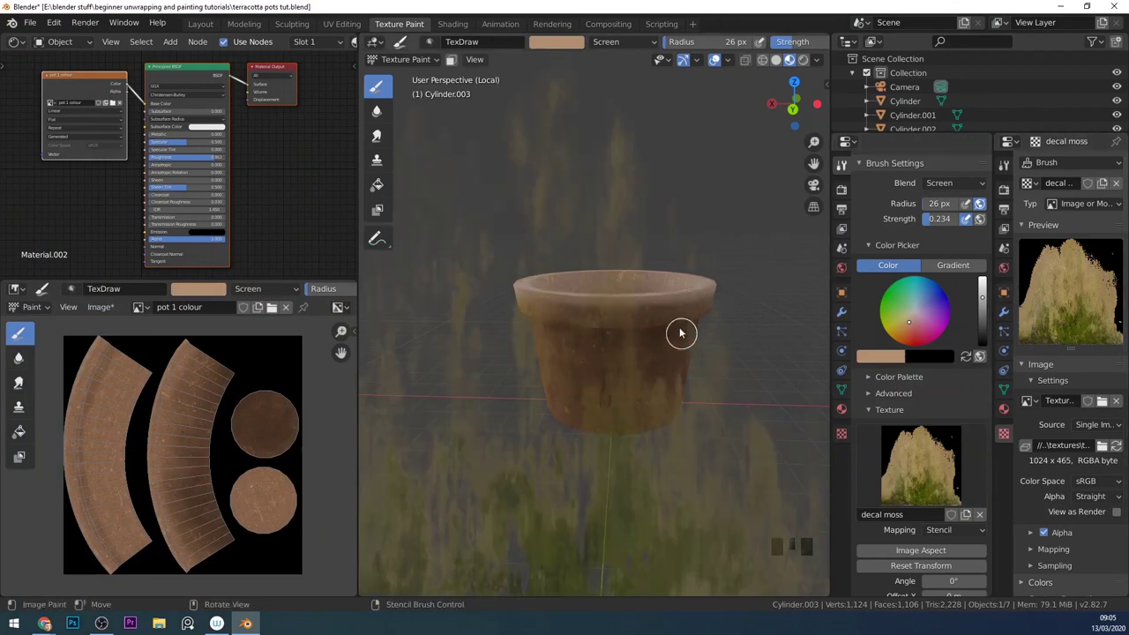
Step: Fit the moss stencil over the pot, enlarge the brush radius to 68 px and try some strokes along the pot's lower half
right_drag(596, 414, 662, 321)
middle_drag(662, 321, 678, 347)
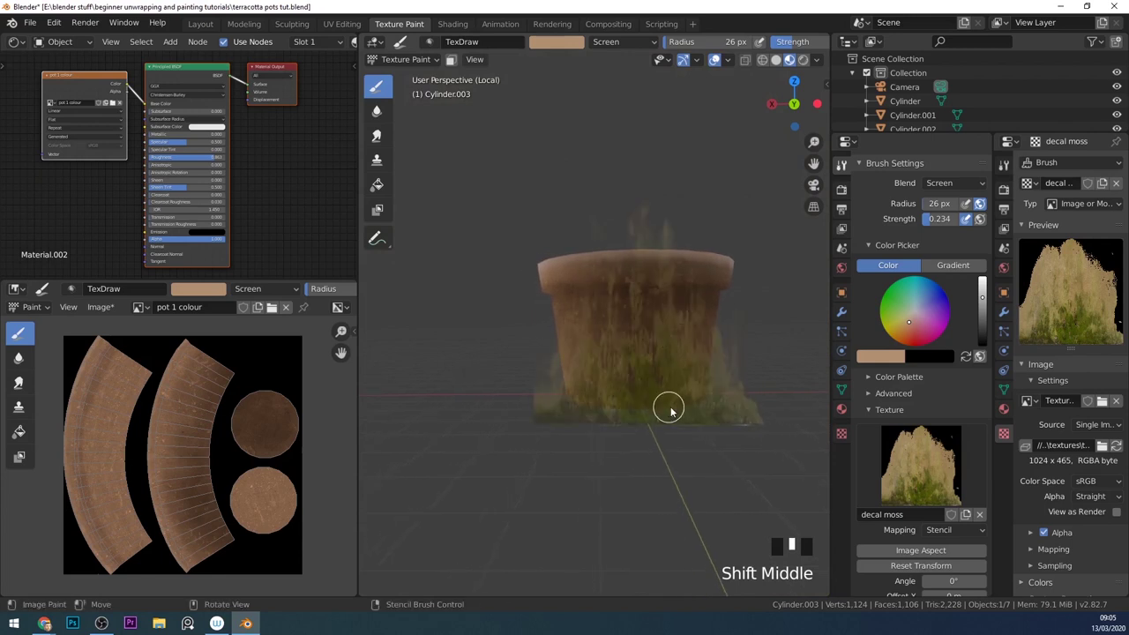
key(f)
click(720, 399)
drag(678, 356, 661, 438)
drag(653, 395, 649, 426)
click(635, 431)
click(609, 433)
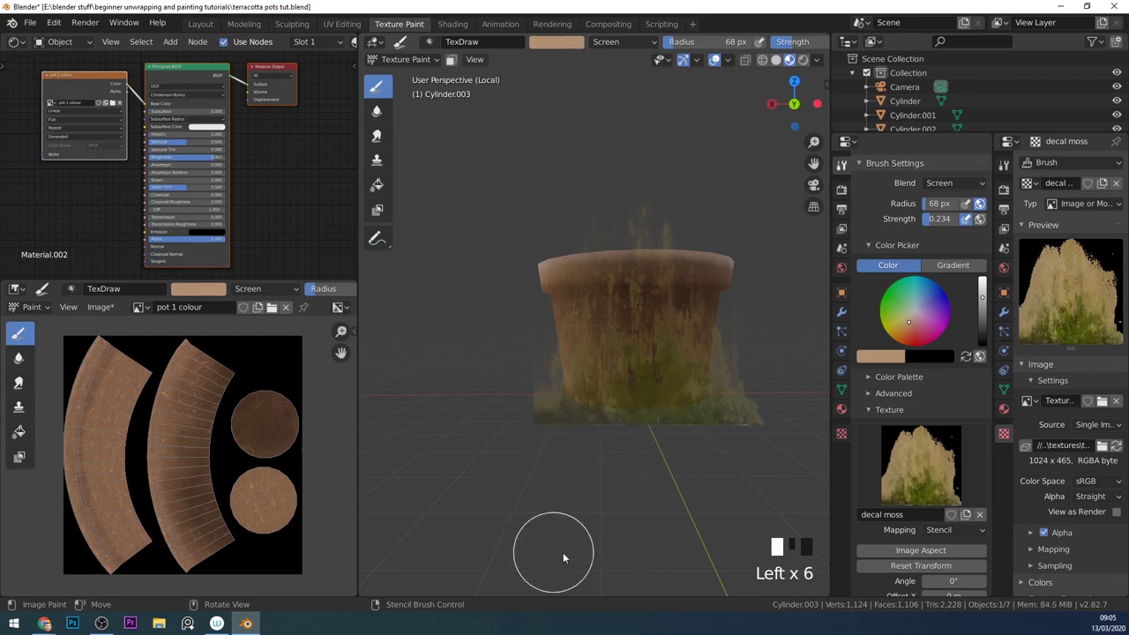
Step: Set the brush blend mode to Mix and its colour to pure white
click(959, 185)
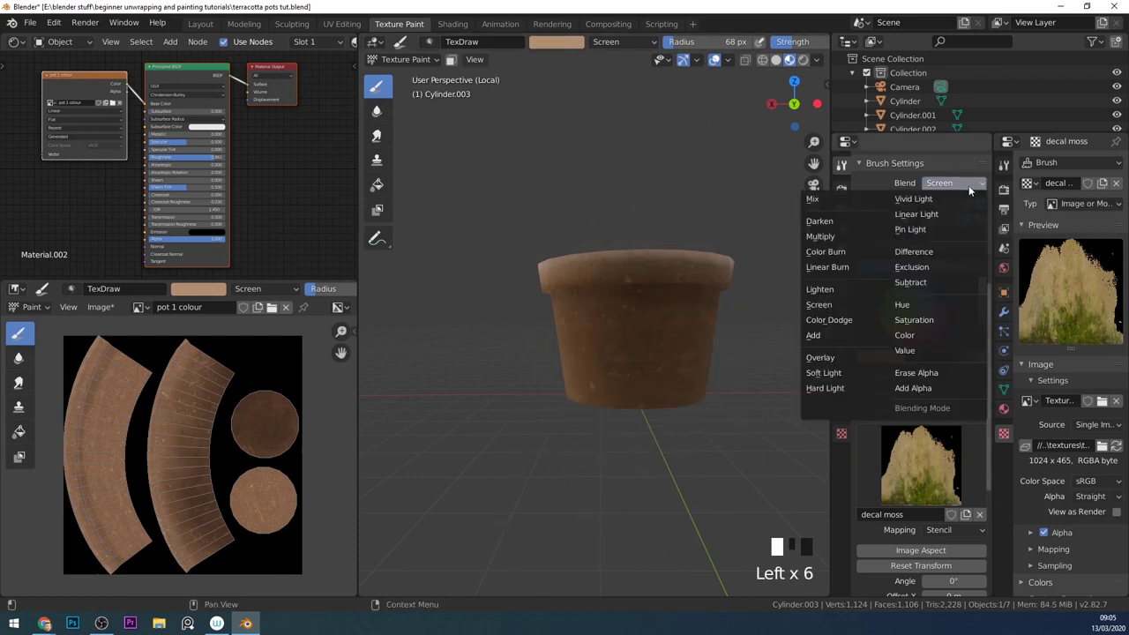
click(852, 201)
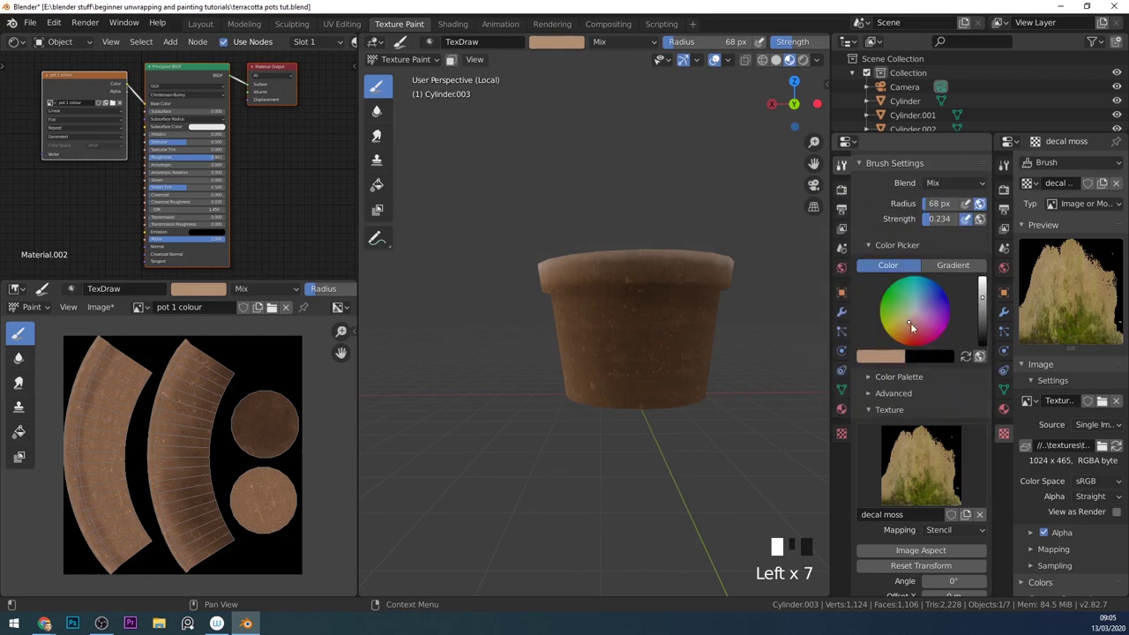
click(890, 357)
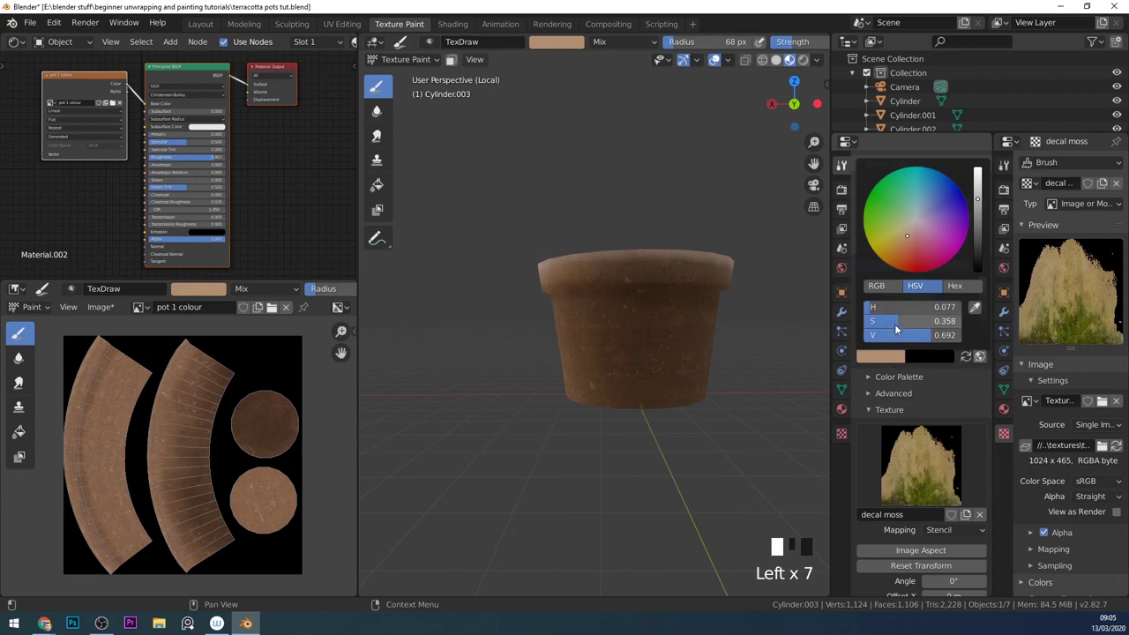
mouse_move(886, 326)
mouse_down()
mouse_move(857, 324)
mouse_move(851, 312)
mouse_up()
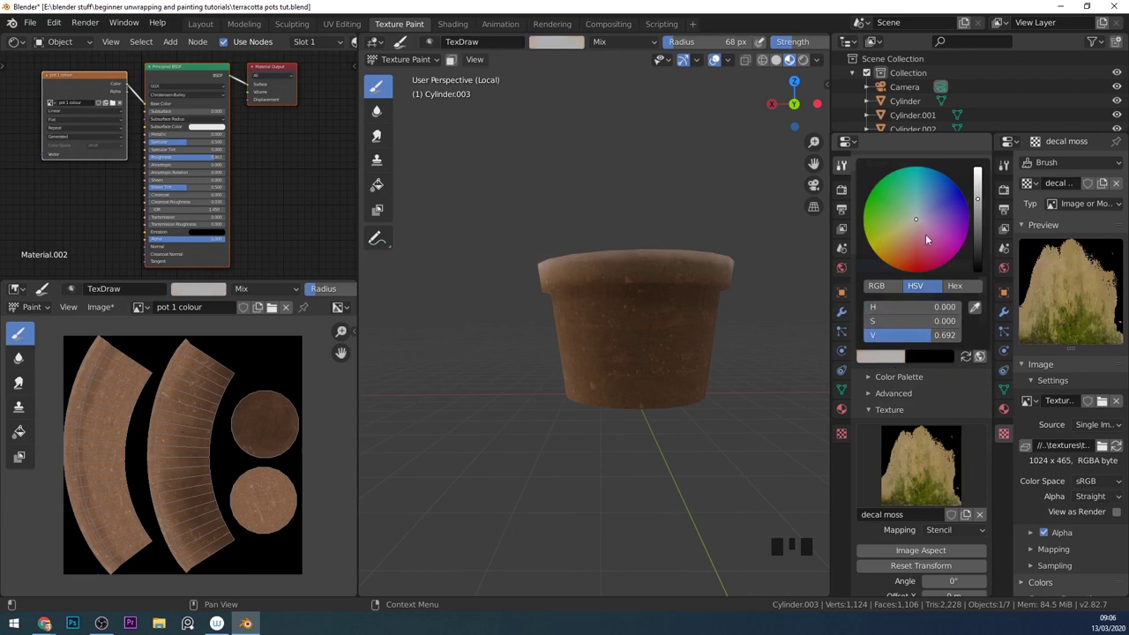
drag(982, 302, 982, 267)
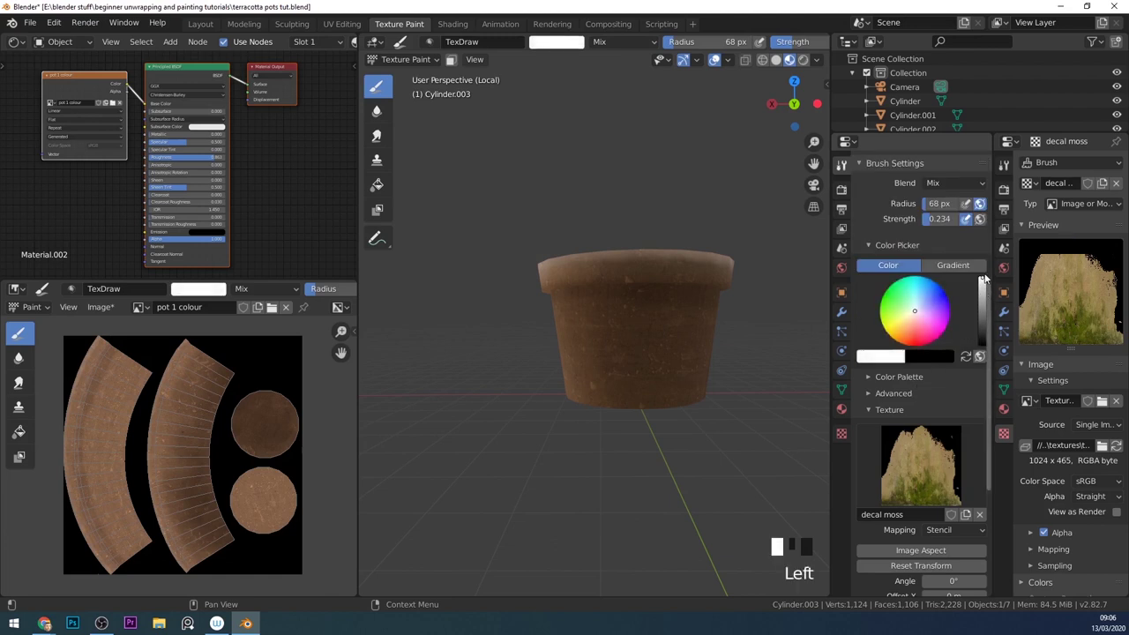
Step: Raise the brush strength to 0.469 and paint moss onto the lower part of the pot's outer wall
double_click(654, 391)
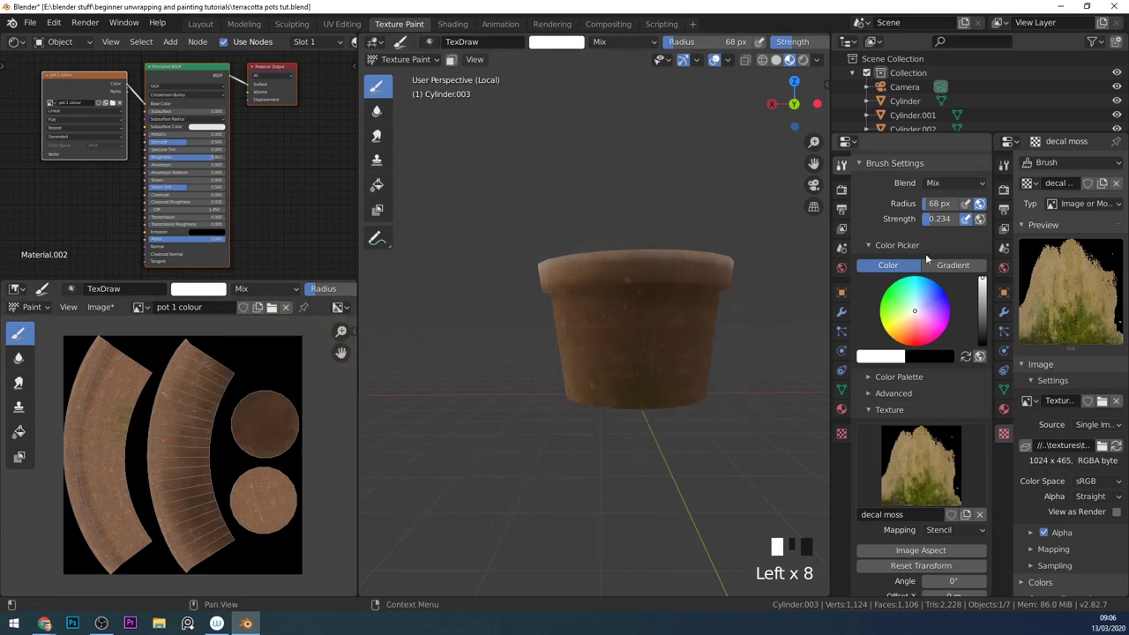
drag(943, 222, 950, 222)
click(670, 374)
click(633, 404)
click(656, 414)
click(684, 345)
mouse_move(603, 423)
middle_down()
mouse_move(653, 432)
mouse_move(706, 422)
middle_up()
shift+middle_drag(706, 421, 673, 404)
drag(649, 292, 658, 409)
mouse_move(658, 409)
middle_down()
mouse_move(685, 403)
mouse_move(679, 383)
middle_up()
click(679, 381)
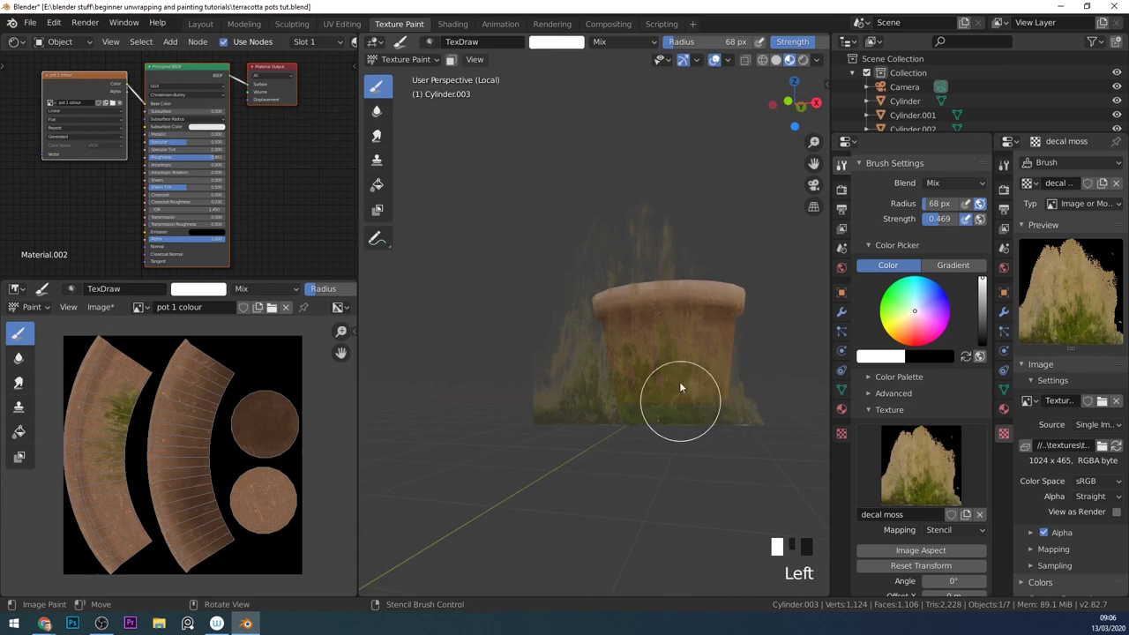
Step: Match the moss stencil to its image aspect ratio and line up an unpainted side of the pot with it
middle_drag(712, 418, 832, 388)
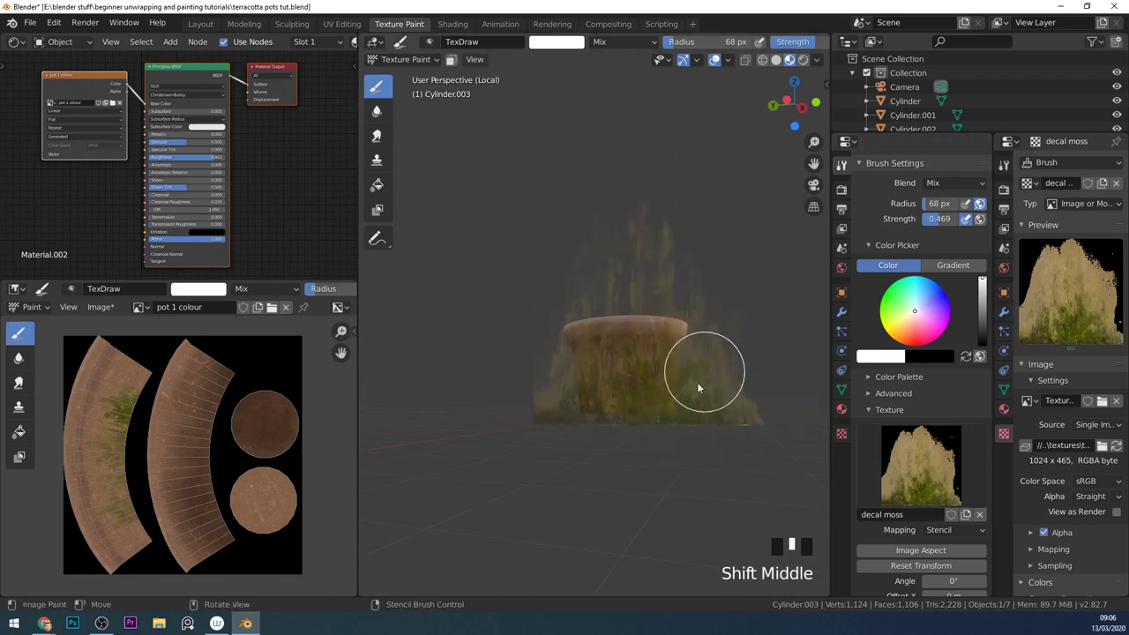
click(939, 552)
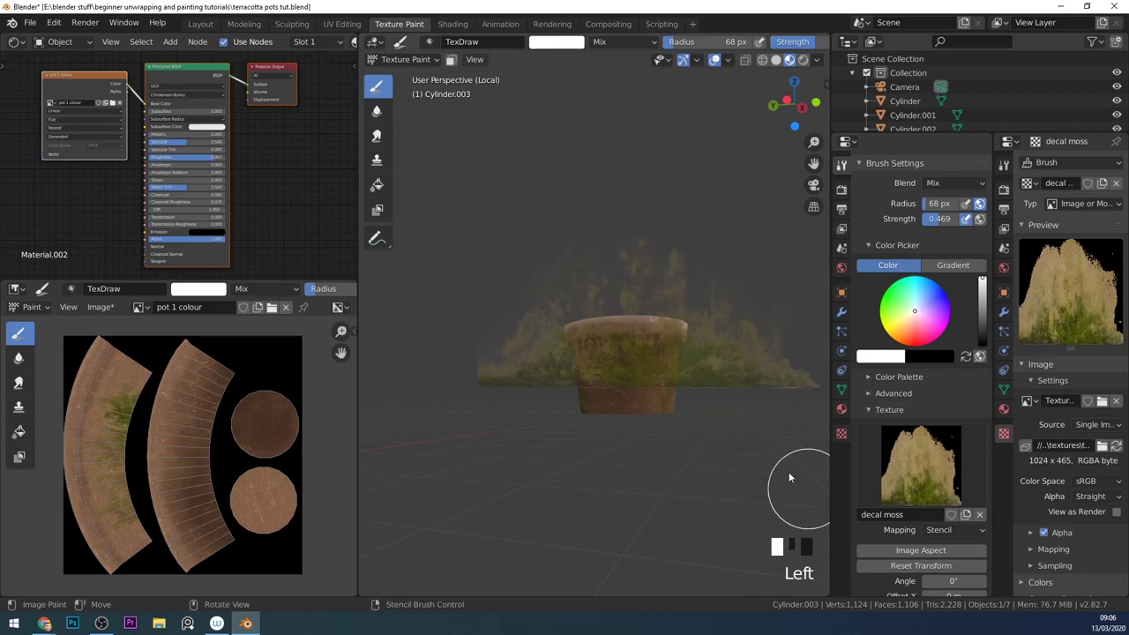
shift+middle_drag(671, 327, 701, 331)
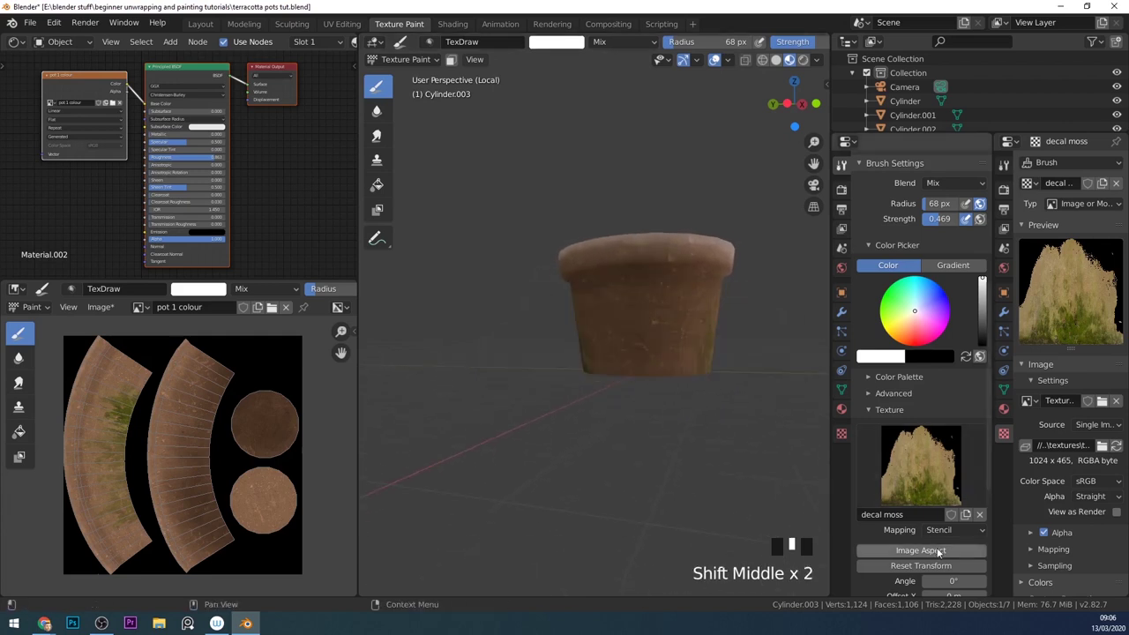
click(936, 549)
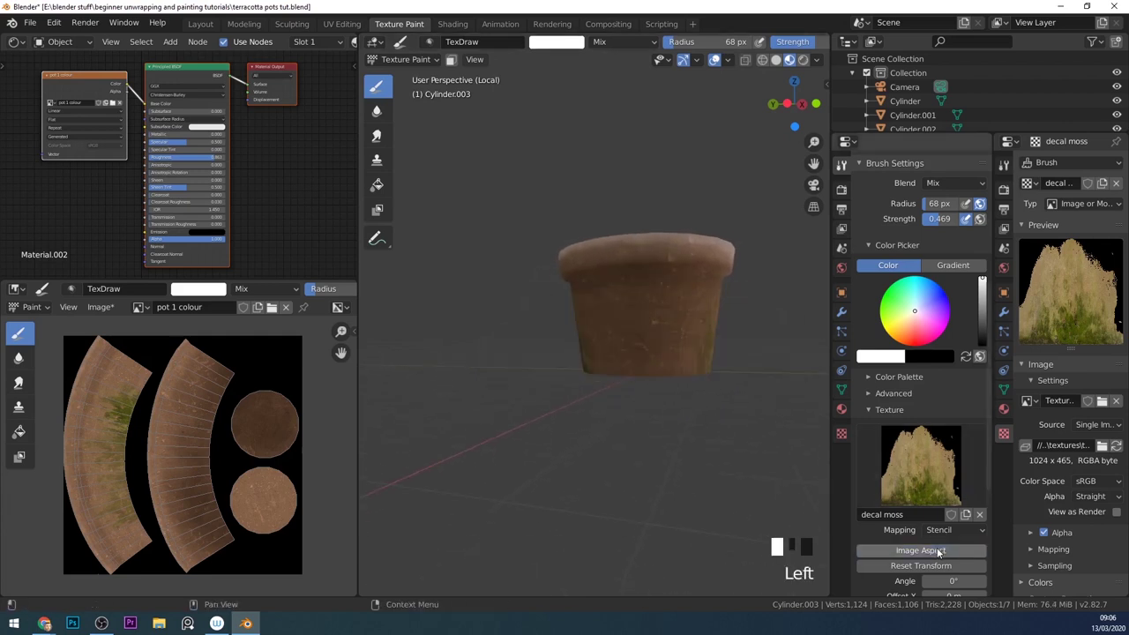
Step: Paint moss around the rest of the pot's outer wall, its interior and its underside, repositioning the stencil where needed
click(698, 362)
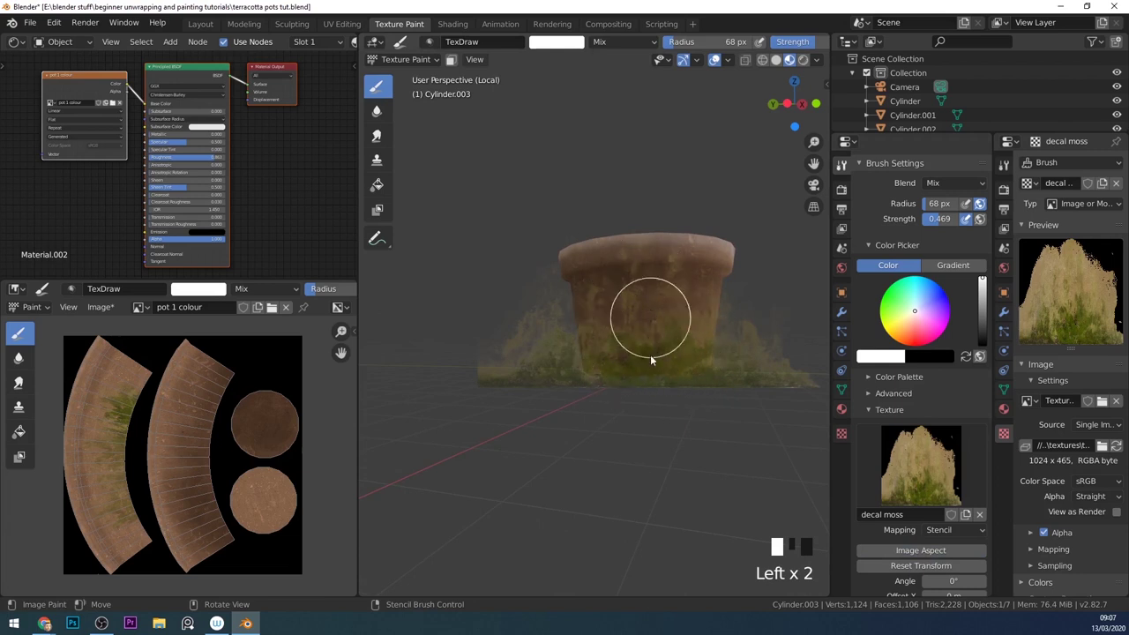
mouse_move(670, 389)
middle_down()
mouse_move(723, 383)
mouse_move(711, 320)
mouse_move(670, 368)
mouse_move(657, 336)
mouse_move(657, 357)
middle_up()
click(647, 355)
click(622, 359)
click(593, 365)
click(636, 342)
click(626, 315)
click(627, 295)
mouse_move(586, 357)
middle_down()
mouse_move(628, 369)
mouse_move(749, 344)
mouse_move(700, 411)
mouse_move(670, 300)
mouse_move(673, 371)
mouse_move(685, 348)
mouse_move(591, 323)
mouse_move(713, 385)
mouse_move(690, 418)
middle_up()
click(666, 289)
click(591, 322)
click(651, 373)
middle_drag(650, 370, 690, 376)
click(640, 336)
click(624, 314)
click(649, 309)
mouse_move(650, 310)
shift+middle_down()
mouse_move(643, 361)
mouse_move(650, 340)
shift+middle_up()
click(605, 310)
click(605, 311)
mouse_move(605, 310)
middle_down()
mouse_move(673, 324)
mouse_move(704, 372)
mouse_move(733, 369)
mouse_move(685, 351)
mouse_move(723, 325)
mouse_move(614, 333)
mouse_move(703, 322)
middle_up()
click(724, 326)
click(632, 333)
click(614, 333)
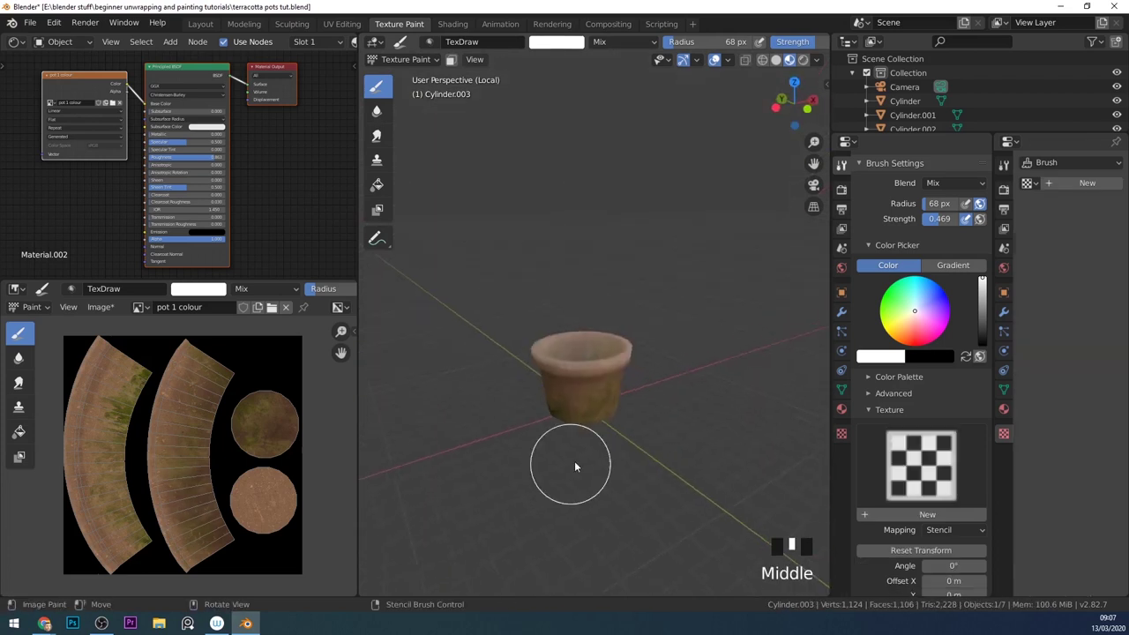
mouse_move(574, 460)
ctrl+middle_down()
mouse_move(699, 431)
mouse_move(663, 440)
mouse_move(771, 433)
mouse_move(667, 444)
mouse_move(670, 458)
mouse_move(690, 415)
ctrl+middle_up()
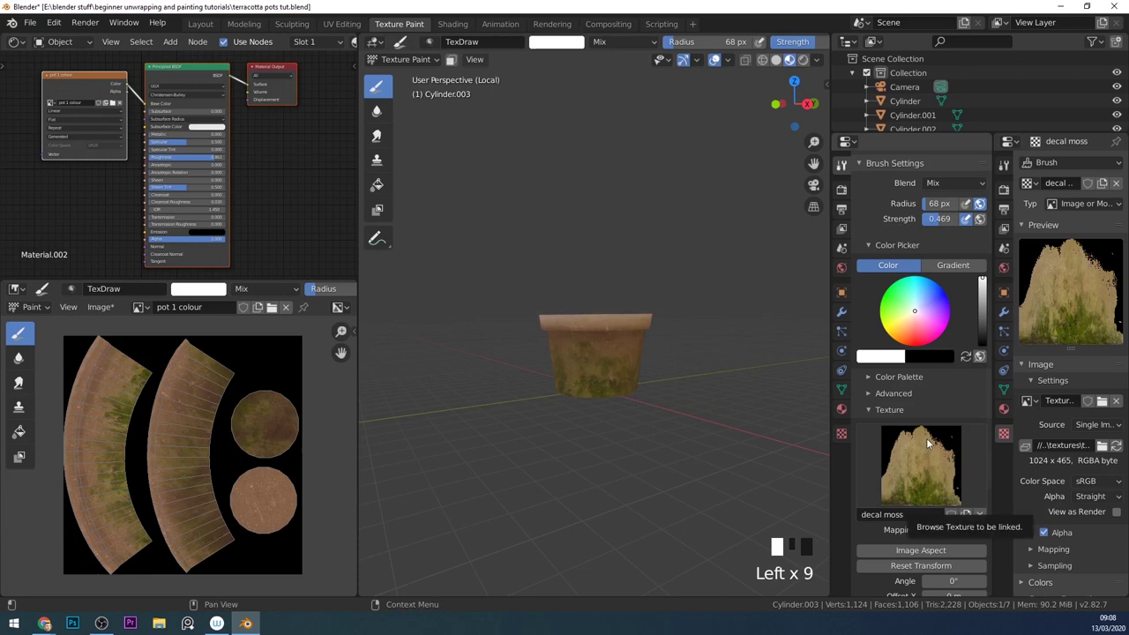
right_drag(639, 388, 560, 388)
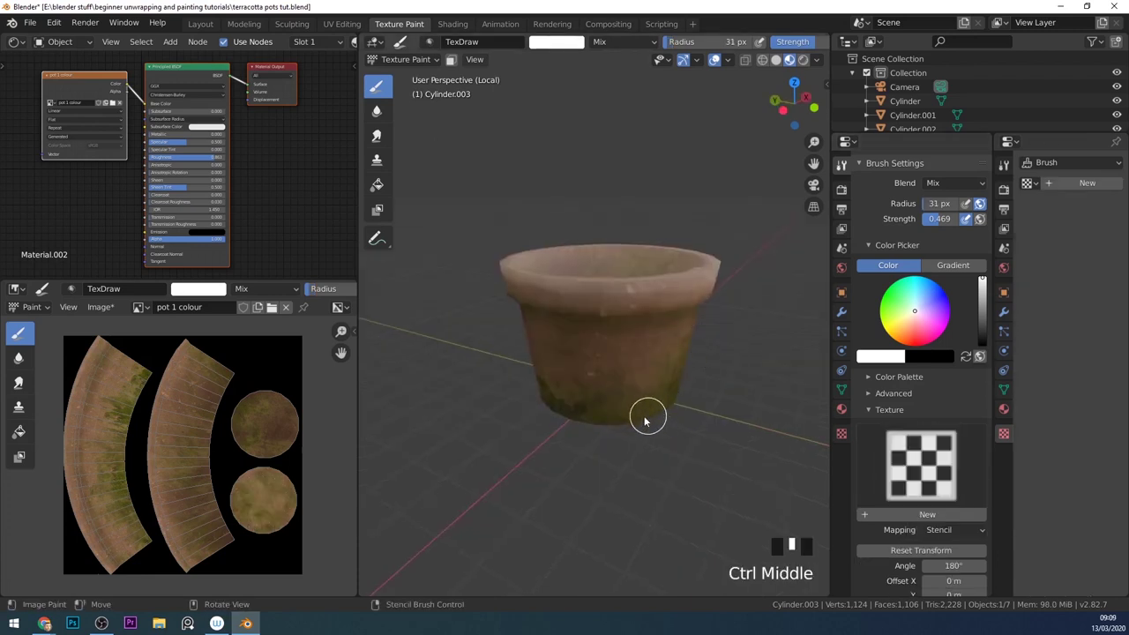
mouse_move(645, 411)
middle_down()
mouse_move(711, 415)
mouse_move(755, 396)
mouse_move(701, 411)
mouse_move(790, 427)
mouse_move(694, 476)
mouse_move(746, 473)
mouse_move(726, 510)
middle_up()
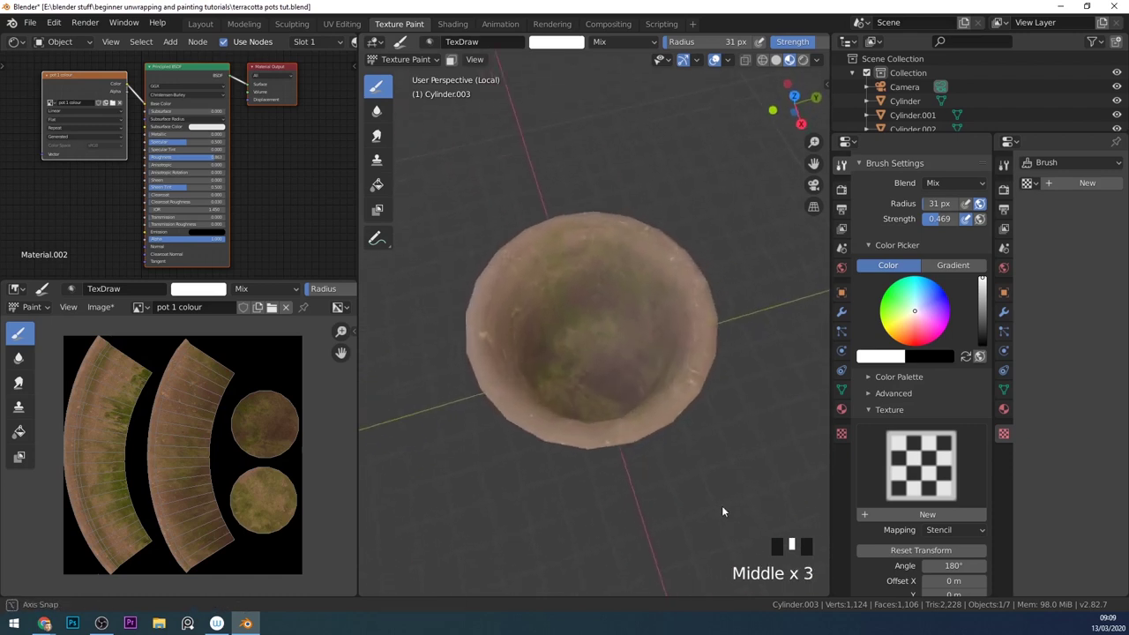
Step: Darken the pot's interior with an untextured dark grey Multiply brush at 74 px radius and 0.328 strength
click(981, 332)
click(955, 182)
click(825, 234)
key(f)
click(632, 360)
drag(946, 218, 938, 219)
mouse_move(604, 339)
middle_down()
mouse_move(631, 360)
mouse_move(609, 322)
middle_up()
drag(608, 321, 565, 330)
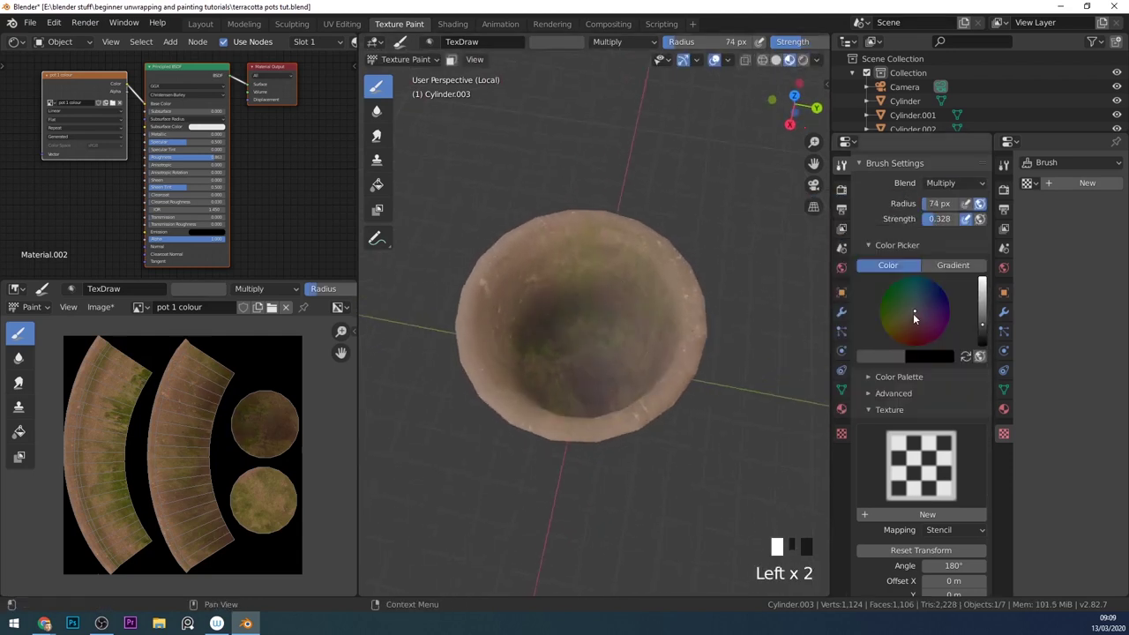
Step: Shift the brush colour to a dark yellowish brown and shade the inside of the pot with it
drag(913, 315, 902, 323)
middle_drag(609, 362, 564, 309)
drag(551, 304, 537, 315)
middle_drag(537, 315, 573, 330)
drag(573, 330, 556, 326)
middle_drag(582, 339, 675, 370)
Step: Reduce the brush radius to 42 px and deepen the shading on the pot's inner floor
key(f)
mouse_move(635, 309)
middle_down()
mouse_move(611, 342)
mouse_move(635, 256)
middle_up()
click(585, 341)
click(647, 323)
click(576, 330)
click(632, 306)
ctrl+middle_drag(635, 255, 696, 346)
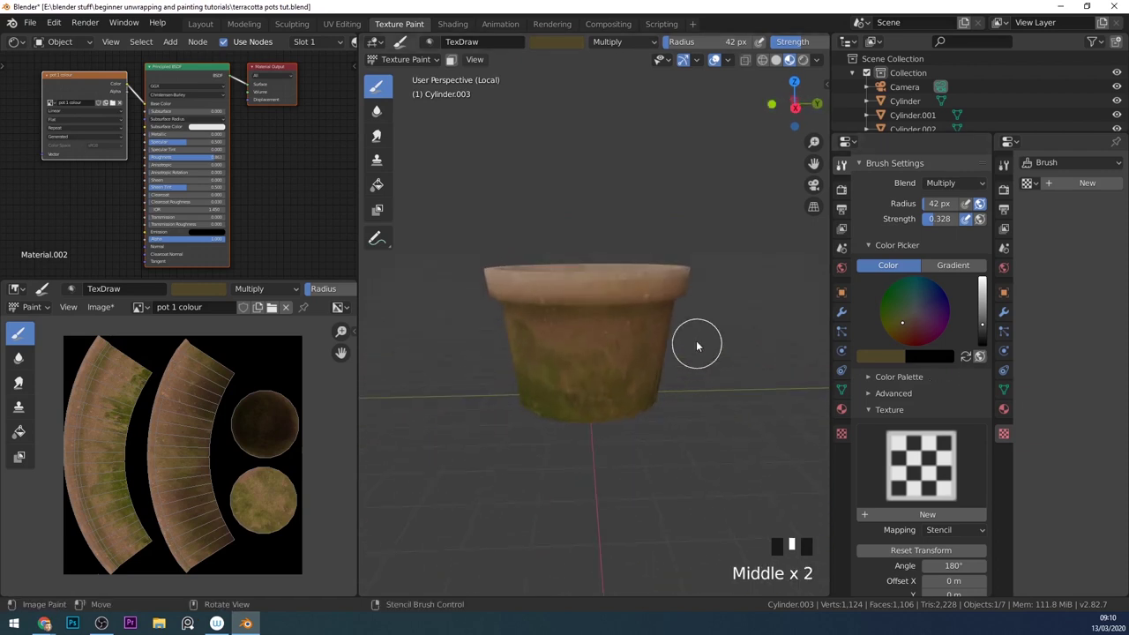
Step: Save the painted "pot 1 colour" texture as an external image file
click(101, 308)
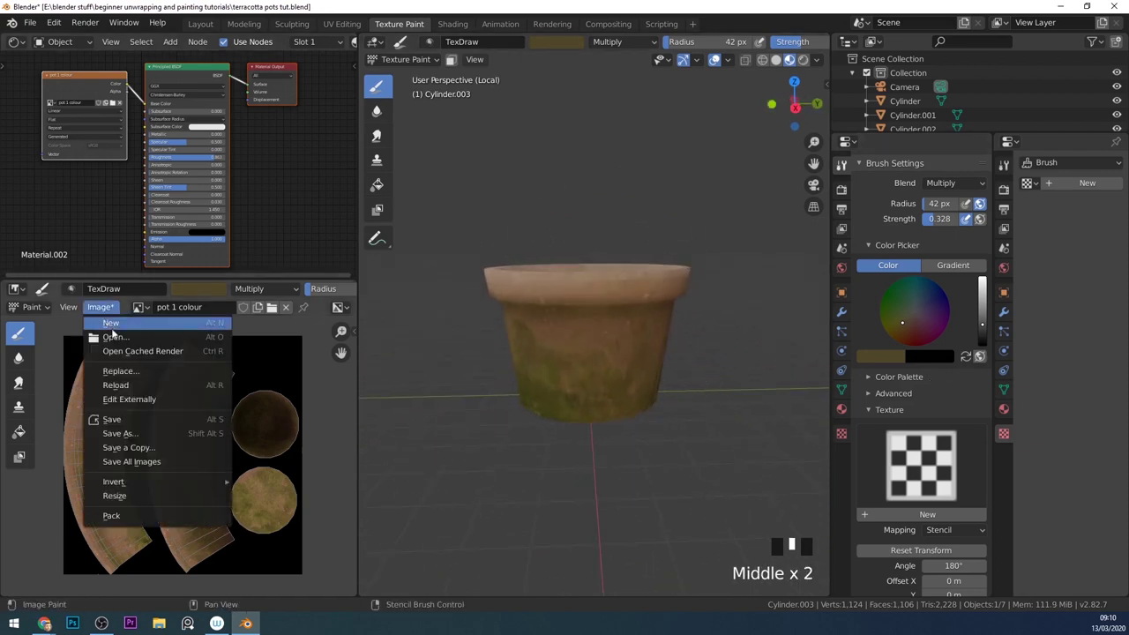
click(137, 434)
mouse_move(88, 79)
mouse_down()
mouse_move(87, 99)
mouse_move(97, 92)
mouse_up()
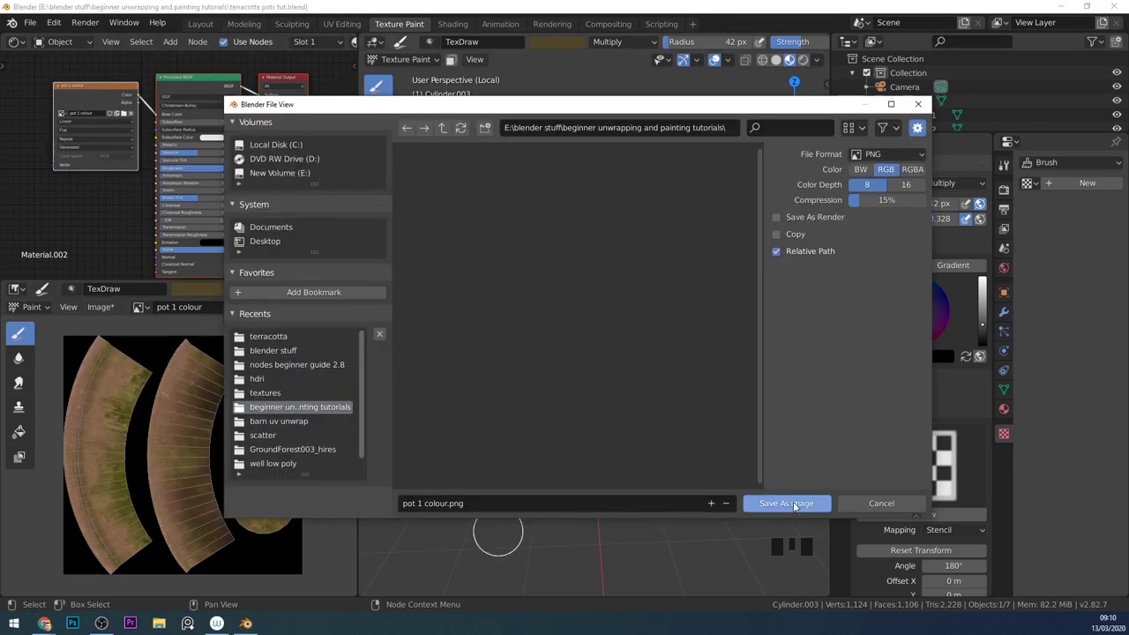
click(797, 502)
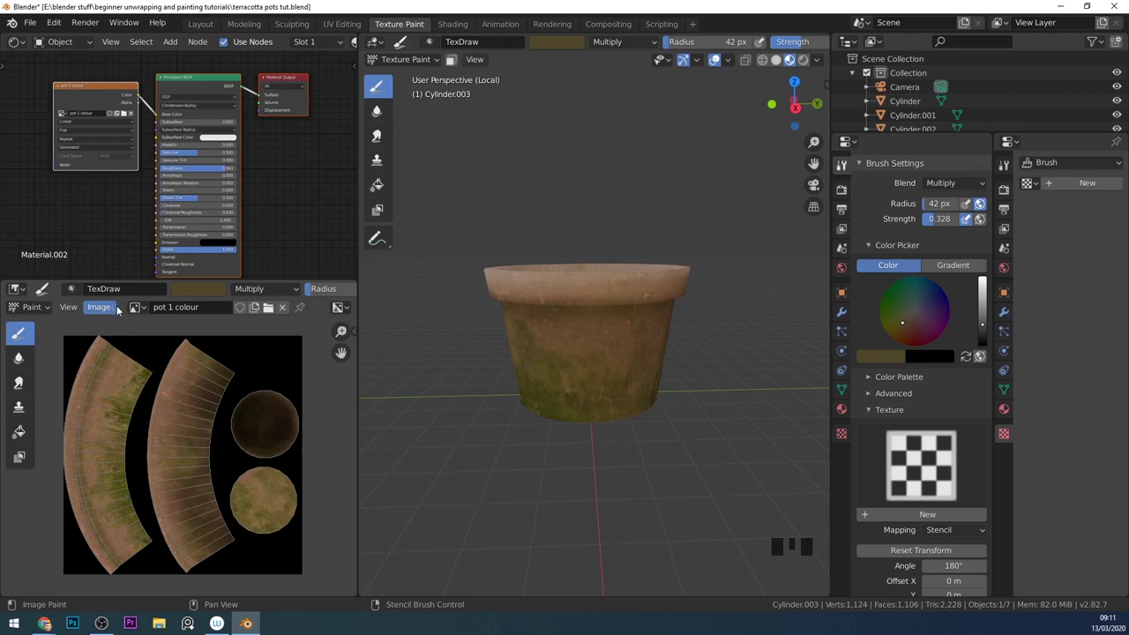
Step: Paint a trial stroke on the pot, undo it and save the "pot 1 colour" image again
click(602, 393)
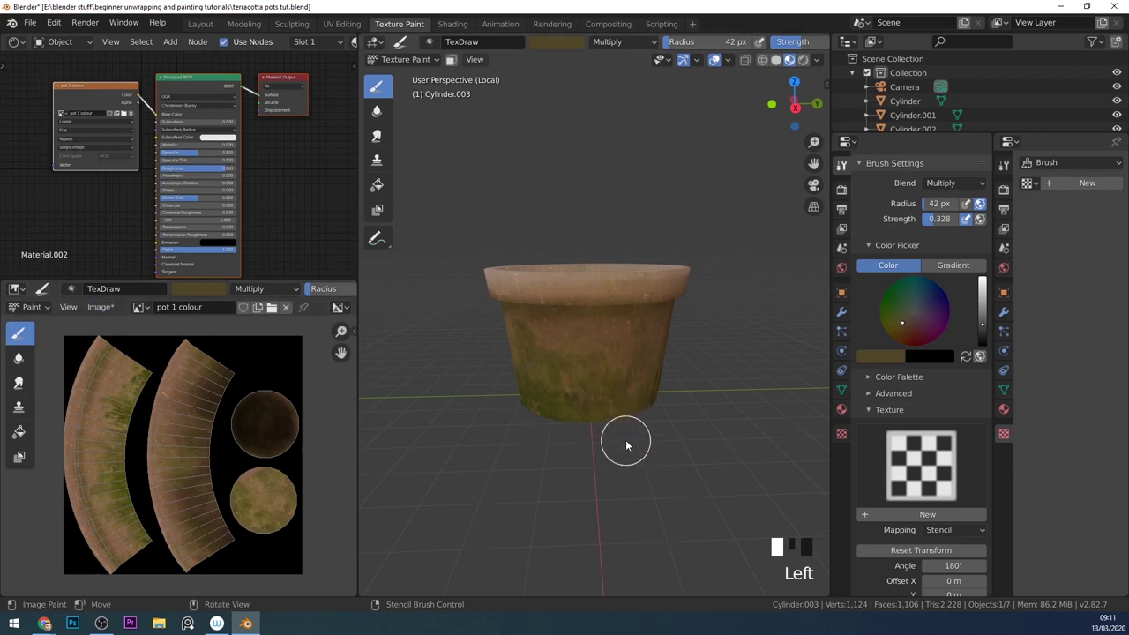
click(98, 307)
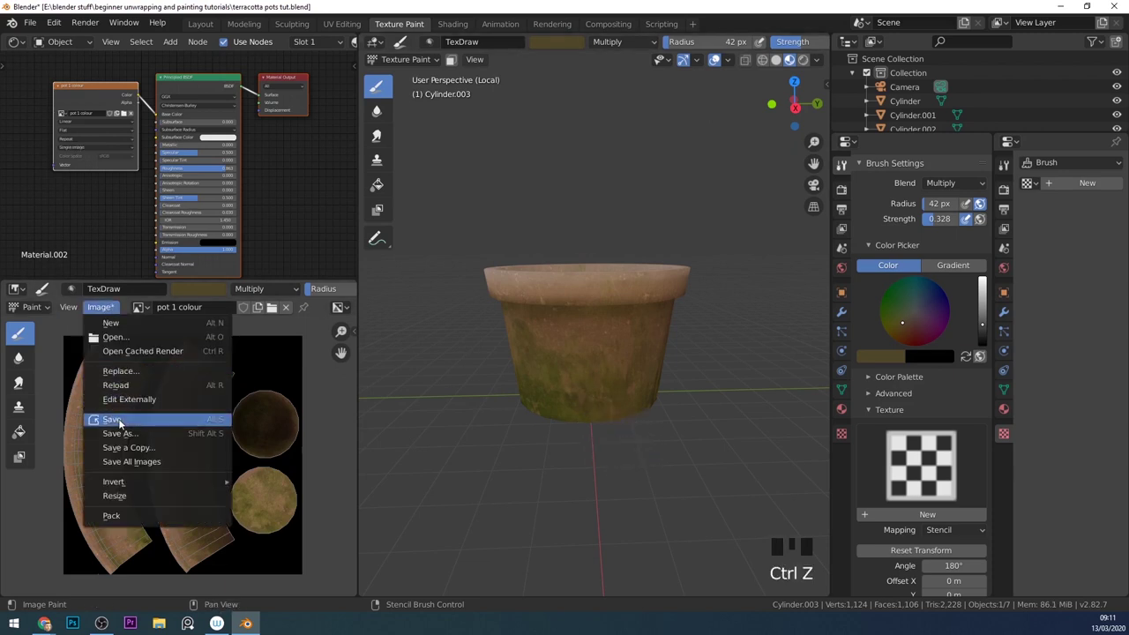
click(115, 422)
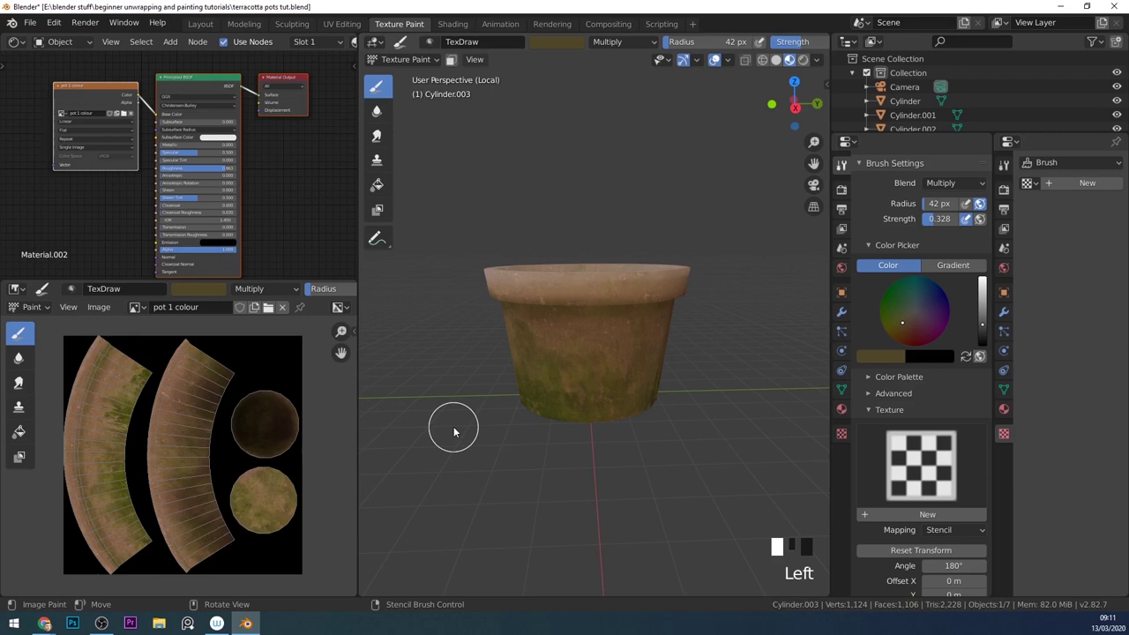